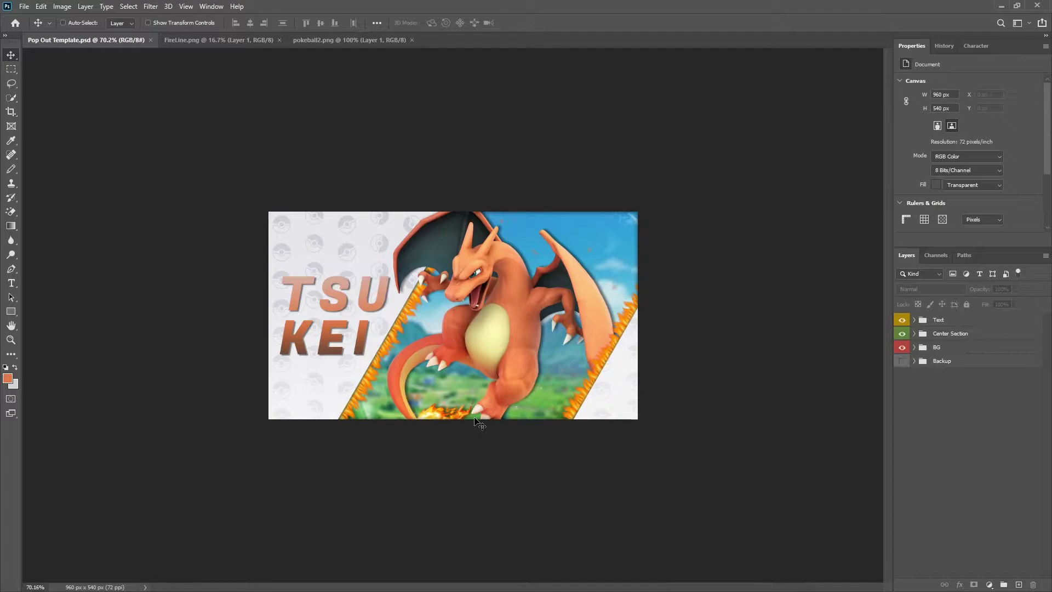
Step: Move the Center Section and Text groups slightly sideways in the template, and return them to their original position
scroll(407, 320, up, 5)
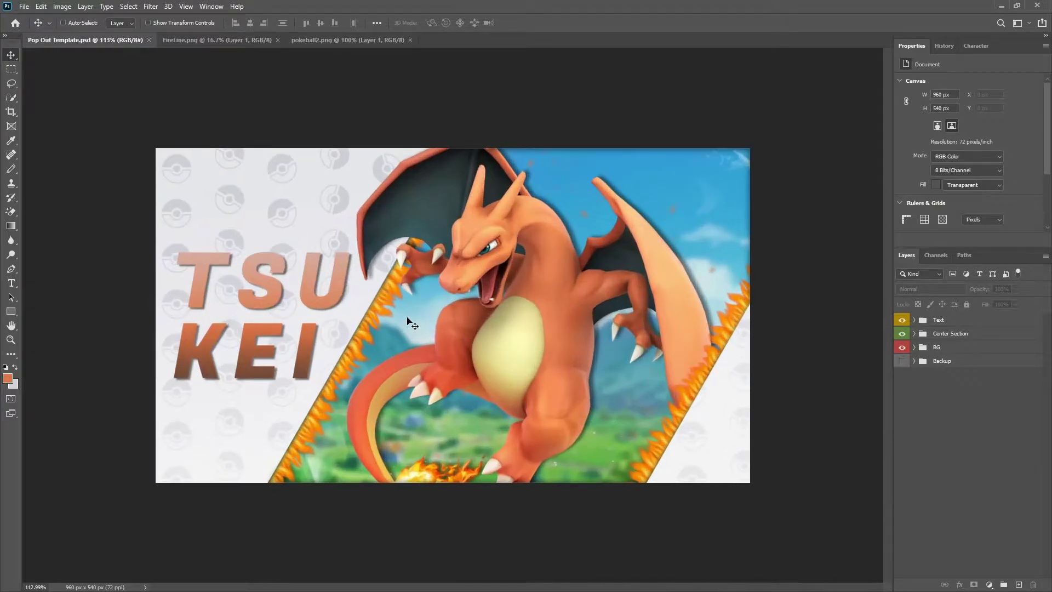
scroll(518, 388, down, 5)
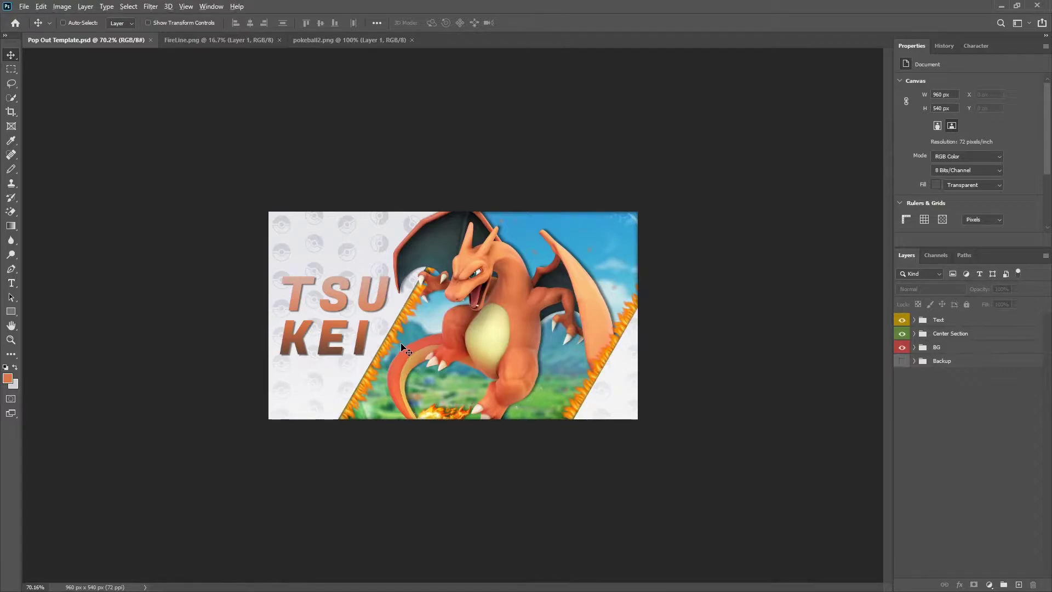
scroll(400, 343, up, 3)
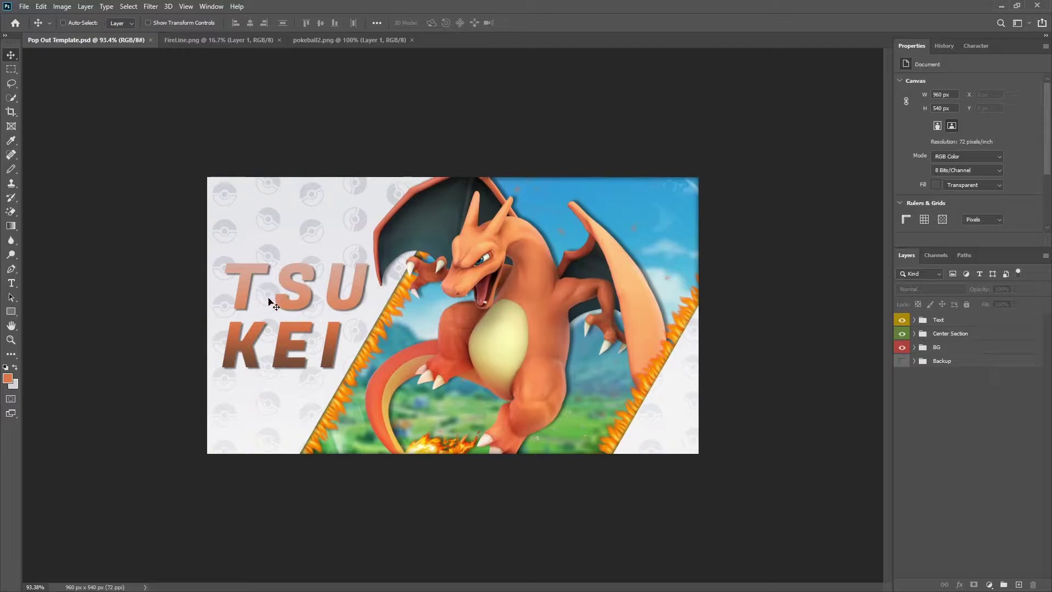
click(958, 338)
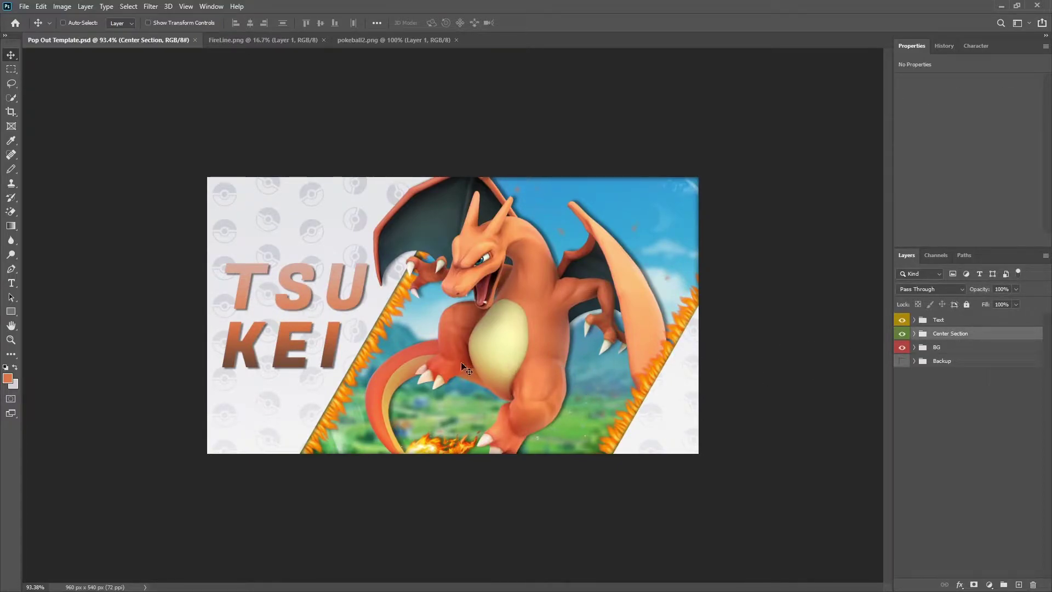
mouse_move(429, 366)
mouse_down()
mouse_move(451, 361)
mouse_move(441, 360)
mouse_up()
click(939, 321)
drag(310, 326, 325, 326)
scroll(345, 466, down, 3)
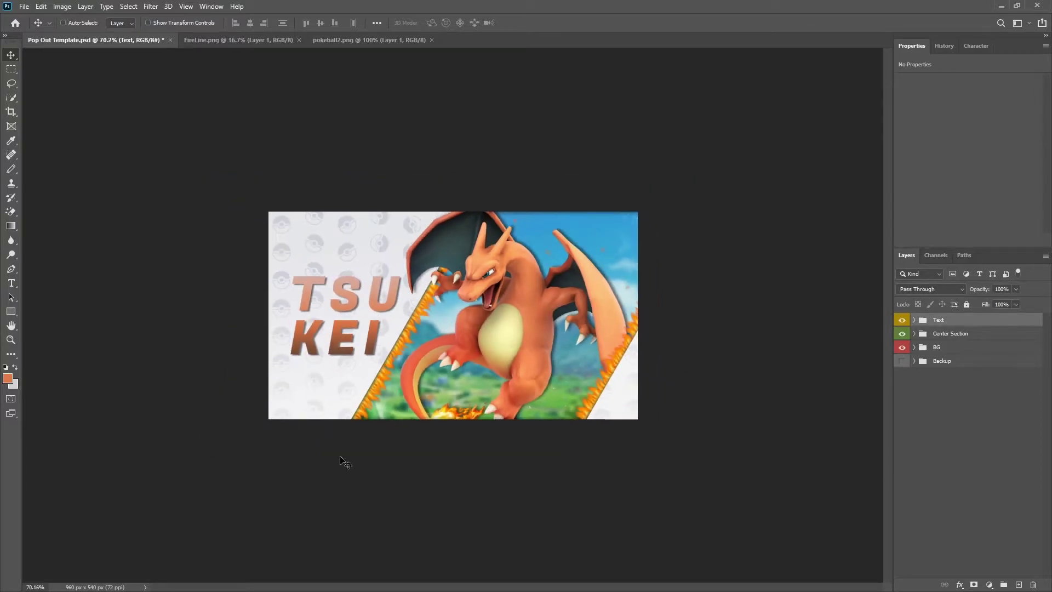
key(shift+Left)
key(shift+Left)
key(shift+Left)
key(shift+Left)
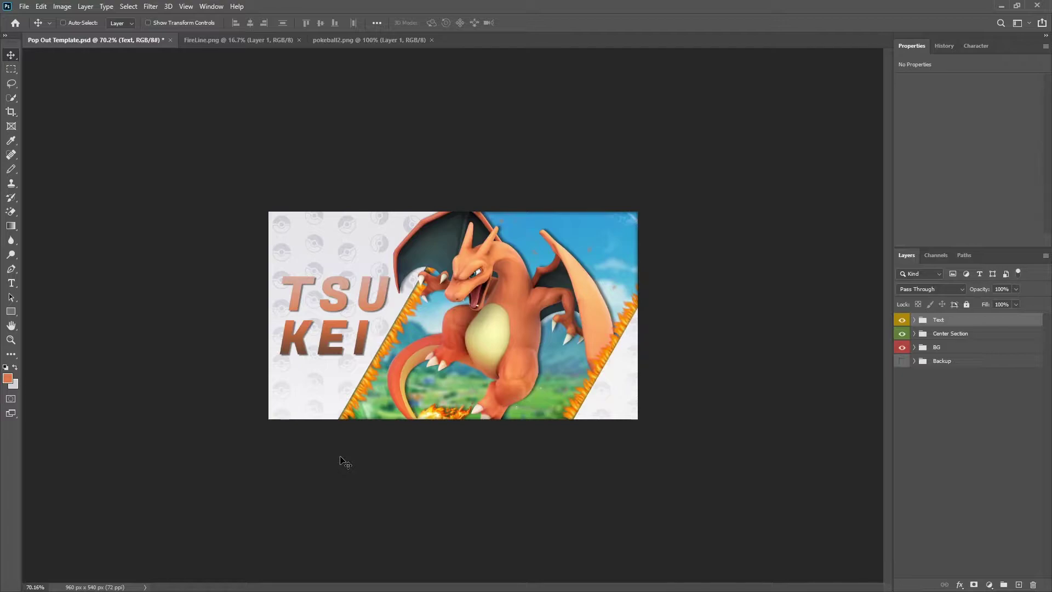
Step: Create a new document 960 px wide and 540 px high
click(24, 6)
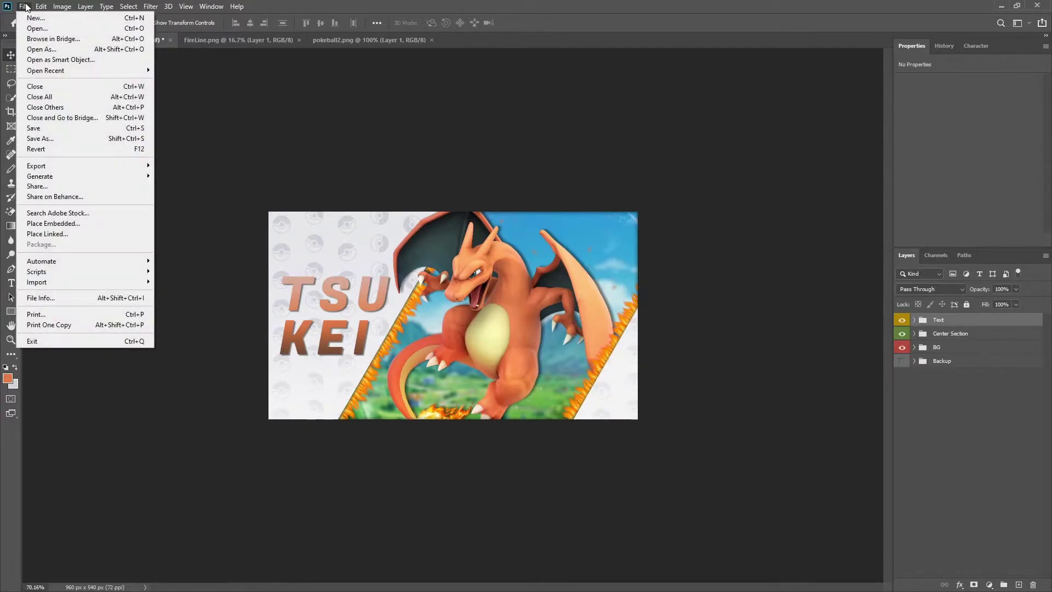
click(32, 19)
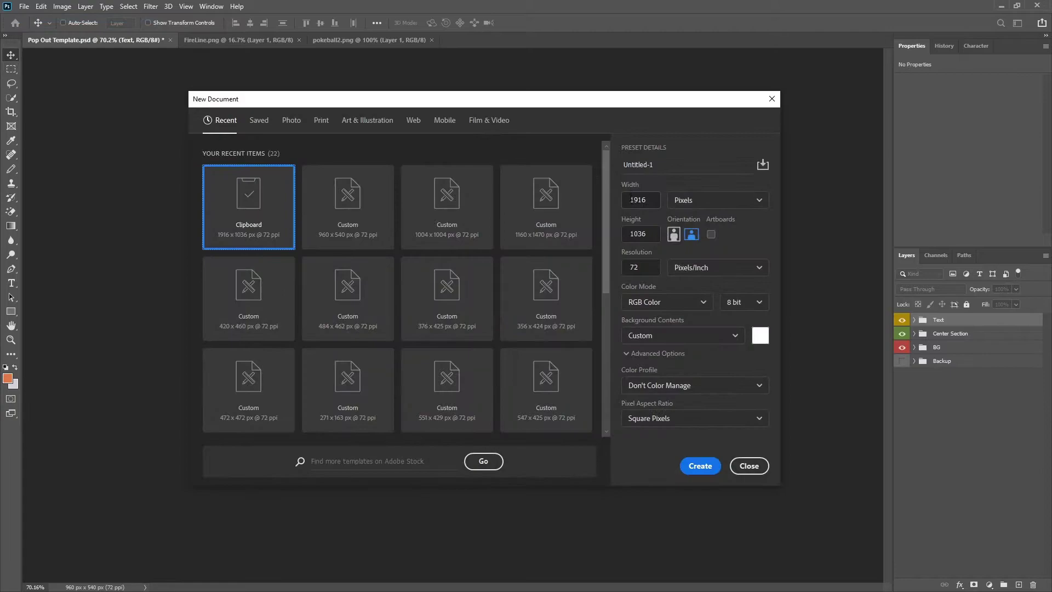
click(639, 199)
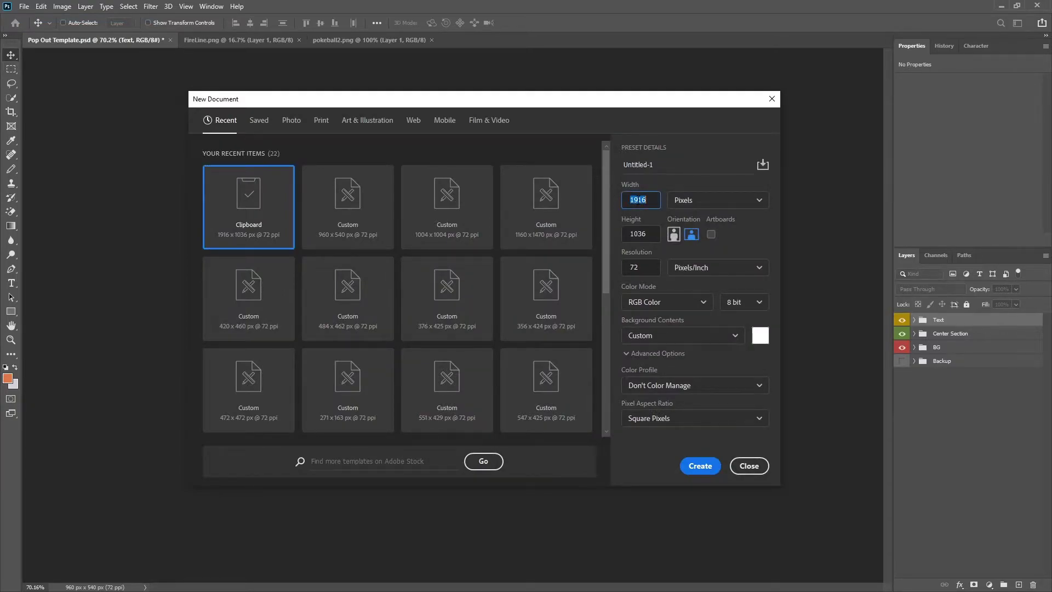
text(96)
key(Tab)
text(5)
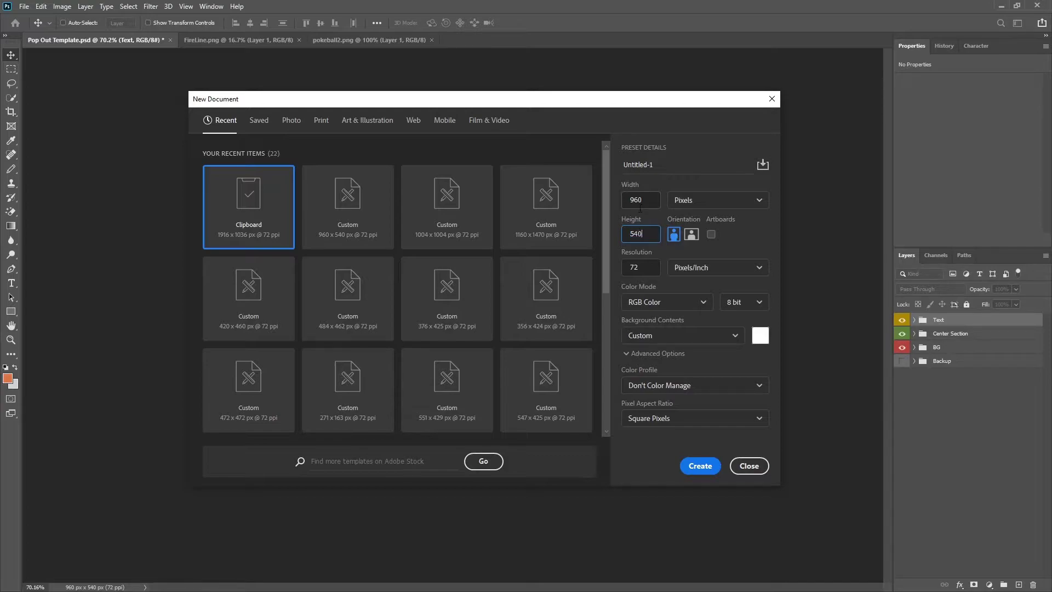
key(Return)
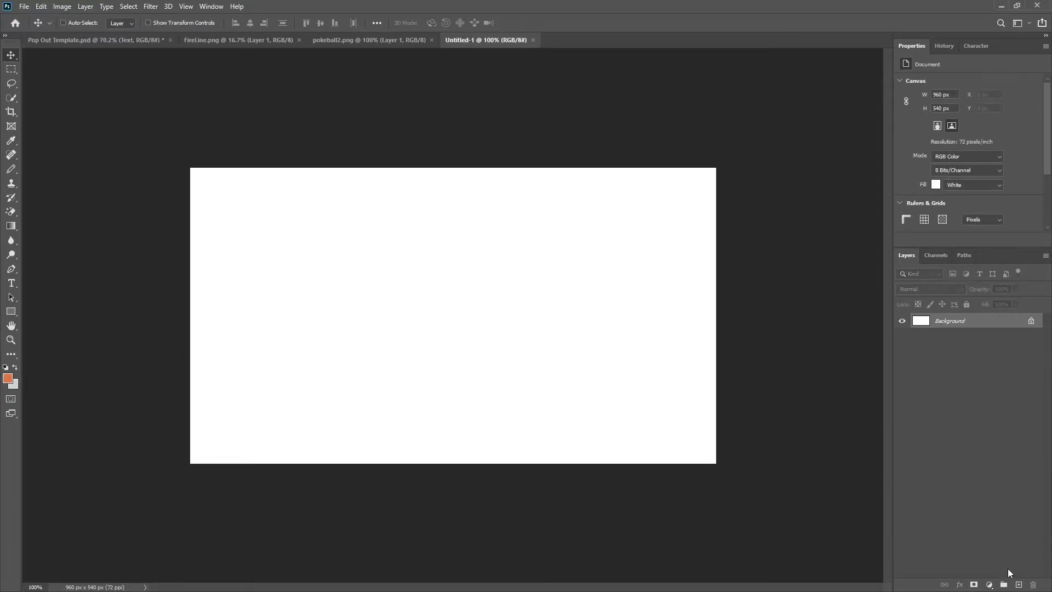
Step: Add a blank layer, and place the unlocked background layer in a group named Base
click(1019, 584)
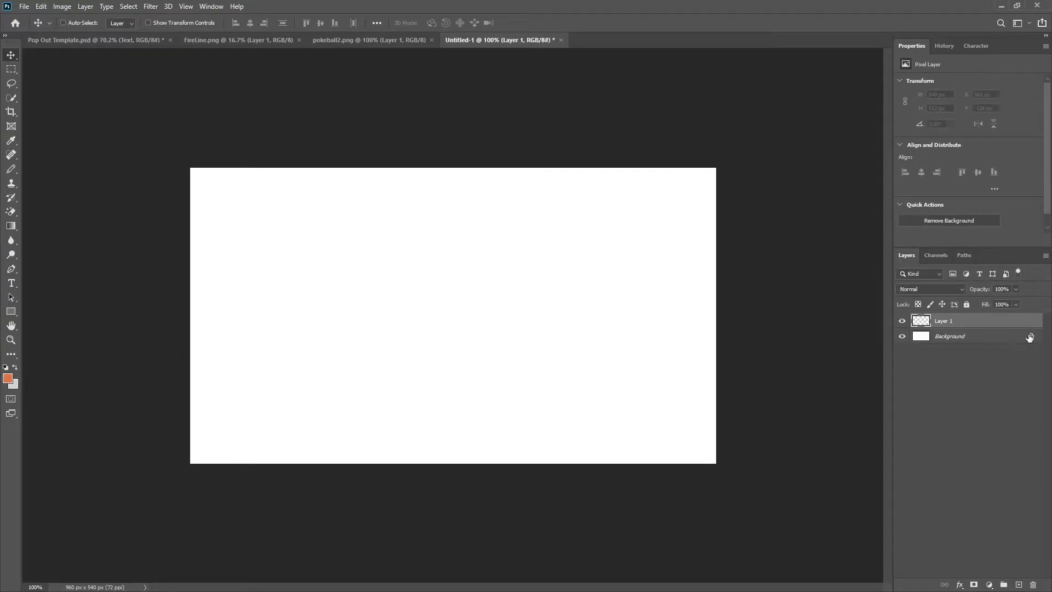
click(1030, 337)
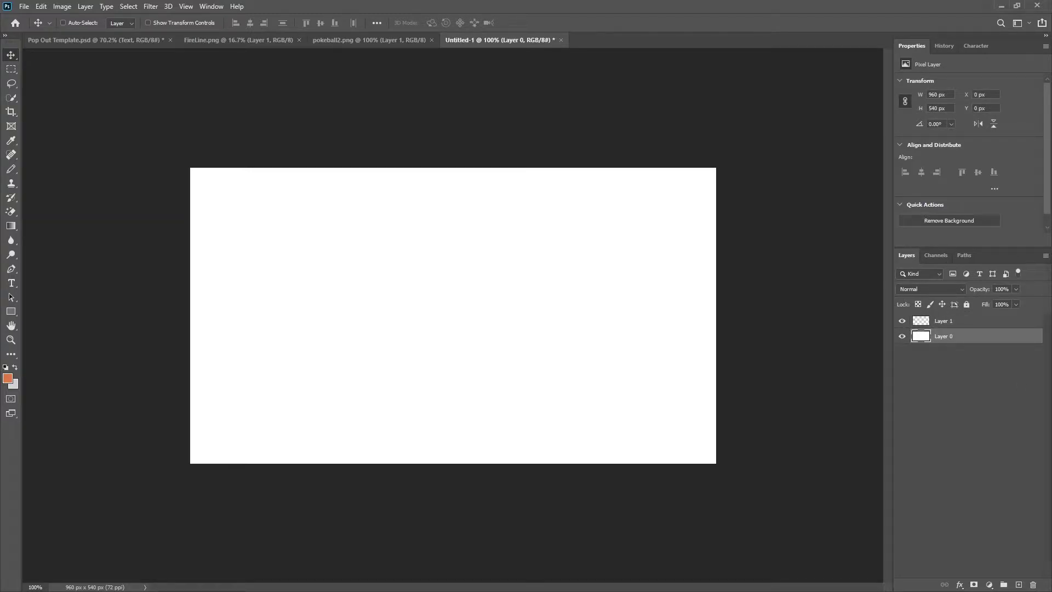
key(ctrl+g)
double_click(951, 336)
text(Base)
key(Return)
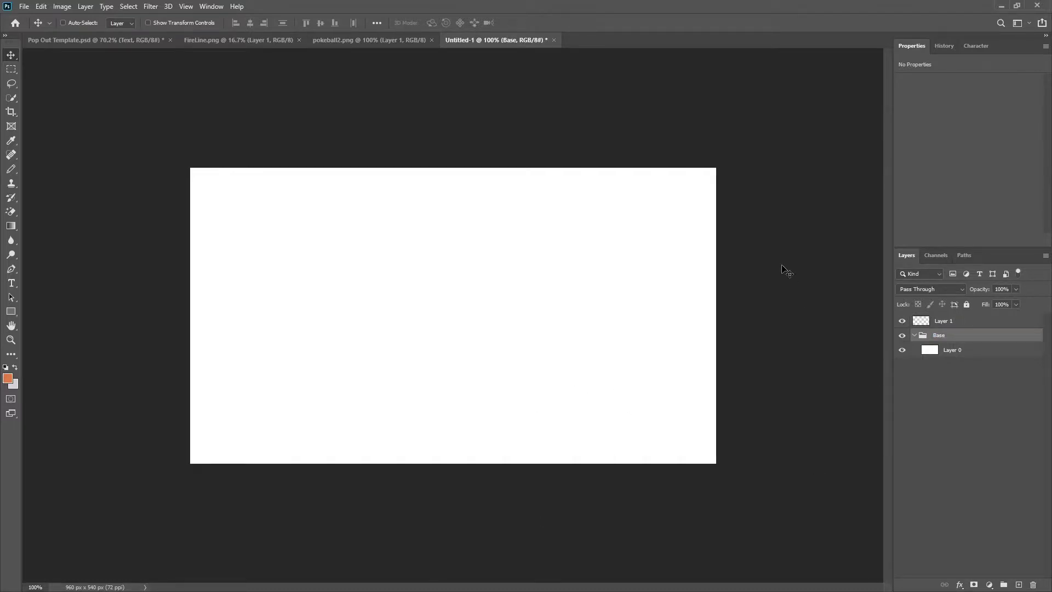
Step: Give the Base group an orange color label and collapse it
right_click(901, 335)
click(913, 382)
click(914, 335)
Step: On a new layer above the Base group, draw a black (000000) rectangle about 329 px wide and 833 px high
click(1019, 584)
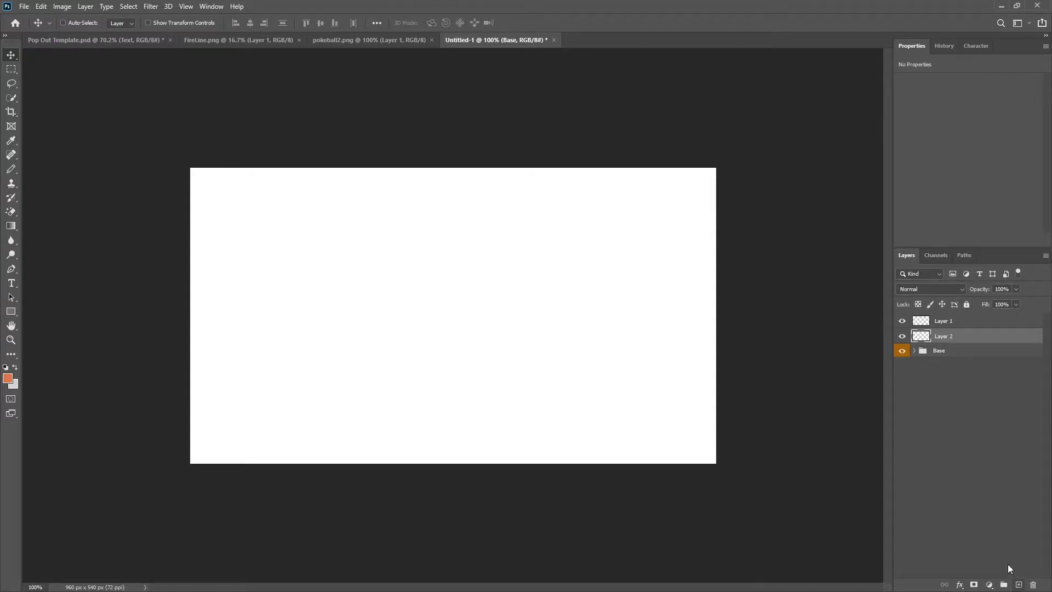
click(7, 378)
text(000000)
click(813, 303)
click(11, 310)
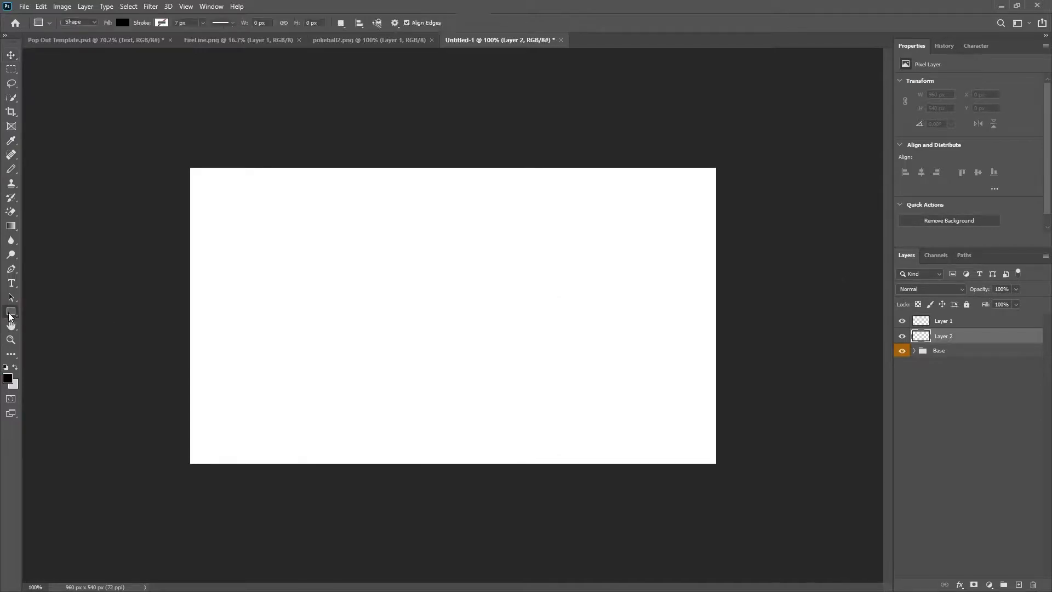
drag(318, 124, 499, 581)
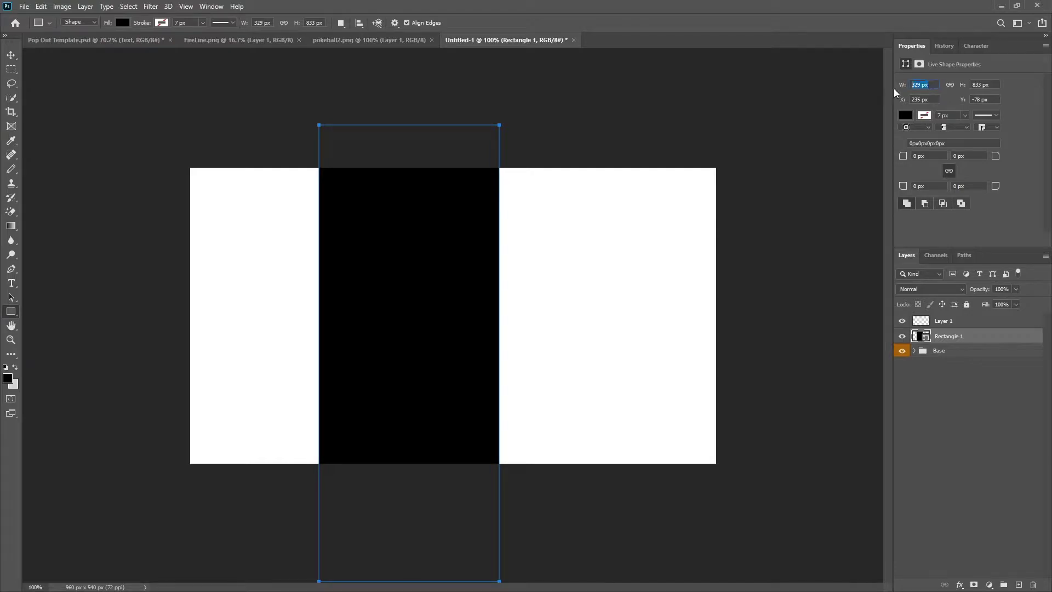
Step: Set the black rectangle's width to 530 px and extend its height far beyond the canvas
text(530)
key(Return)
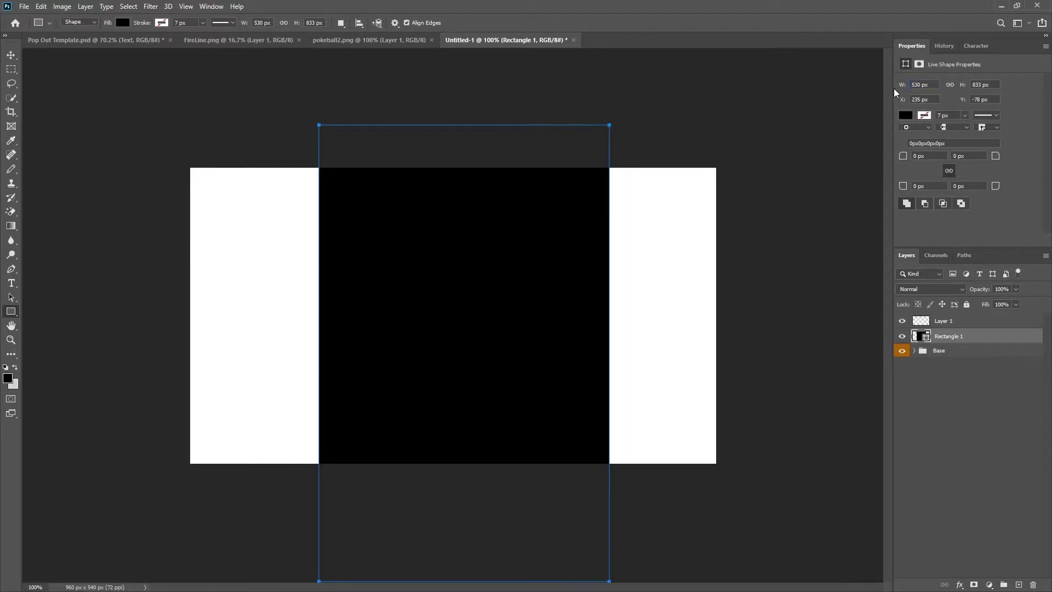
click(992, 84)
text(30)
key(Return)
Step: Rotate the rectangle 30 degrees and position it with its center at X 480 px, forming a diagonal band across the canvas
click(11, 55)
scroll(490, 322, down, 5)
scroll(490, 323, up, 2)
key(ctrl+t)
drag(463, 396, 461, 293)
drag(546, 103, 657, 167)
drag(524, 386, 530, 289)
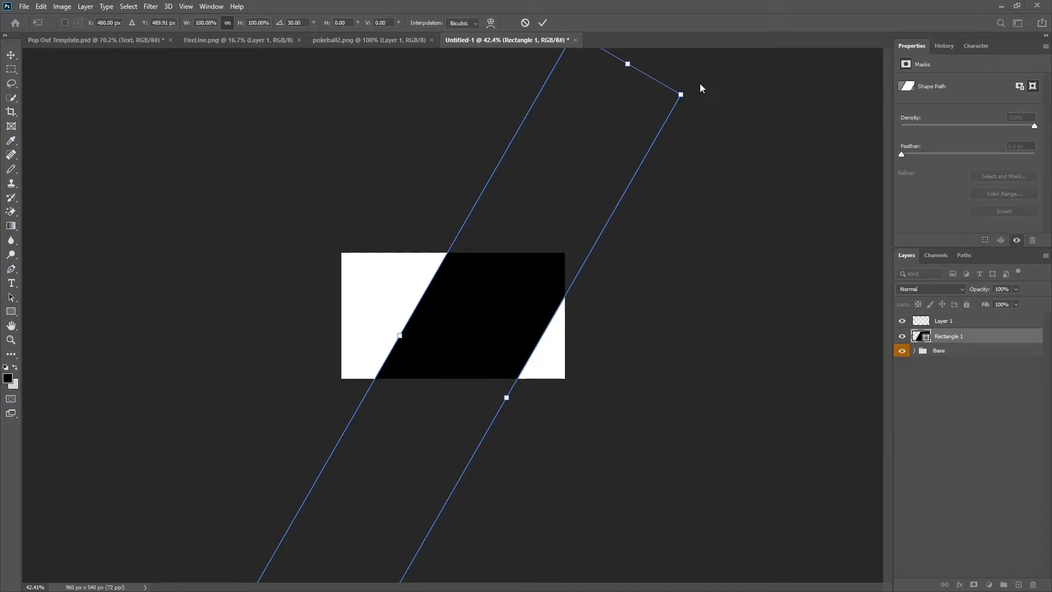
scroll(556, 295, up, 3)
drag(502, 323, 503, 325)
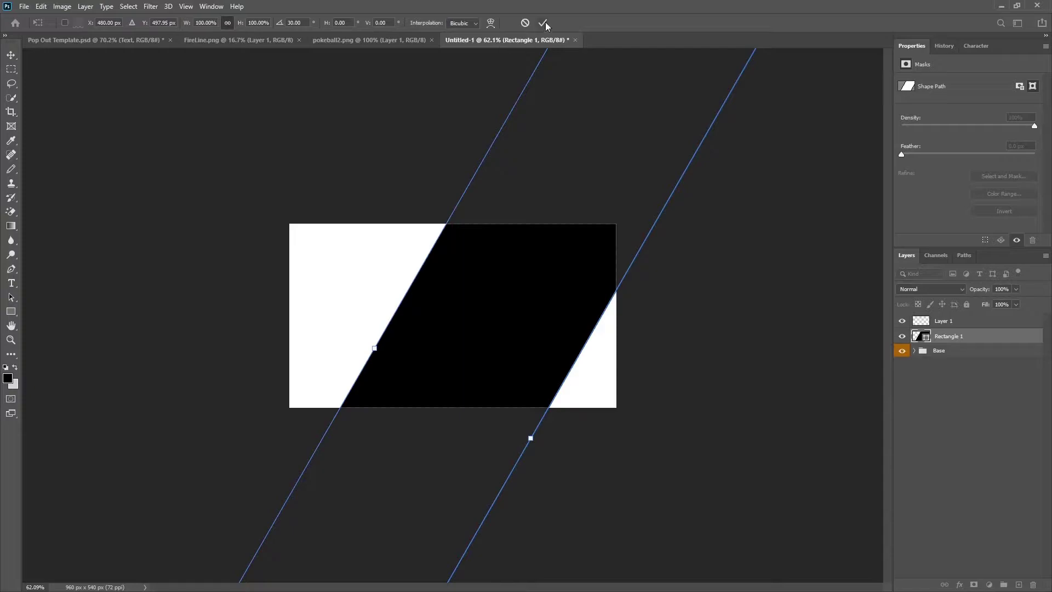
click(544, 23)
Step: Duplicate the rectangle layer and place the copy in a group named Backup
key(ctrl)
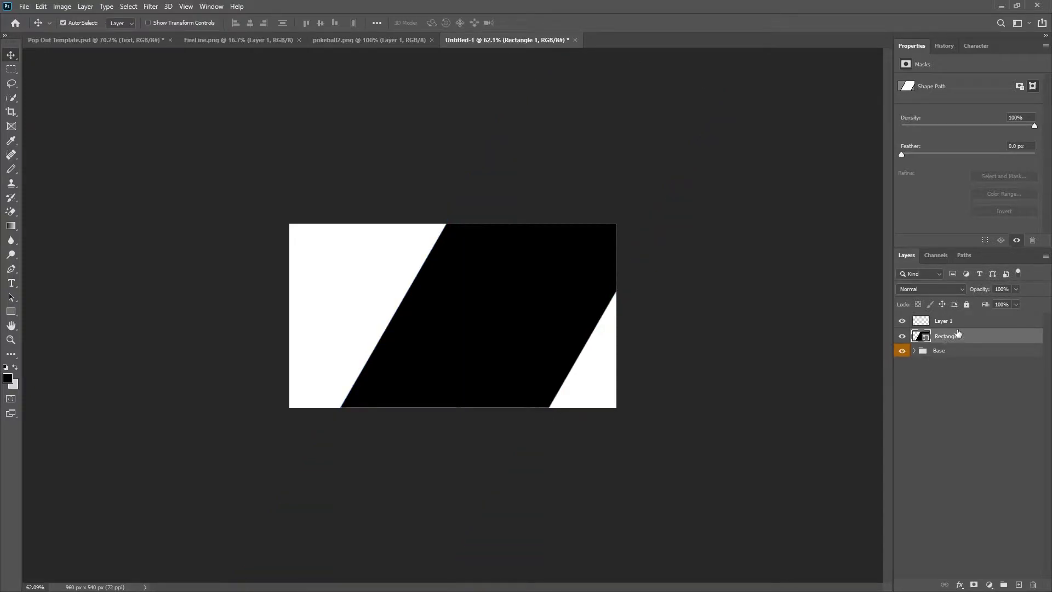
key(ctrl+j)
key(ctrl+g)
double_click(951, 336)
text(Backup)
key(Return)
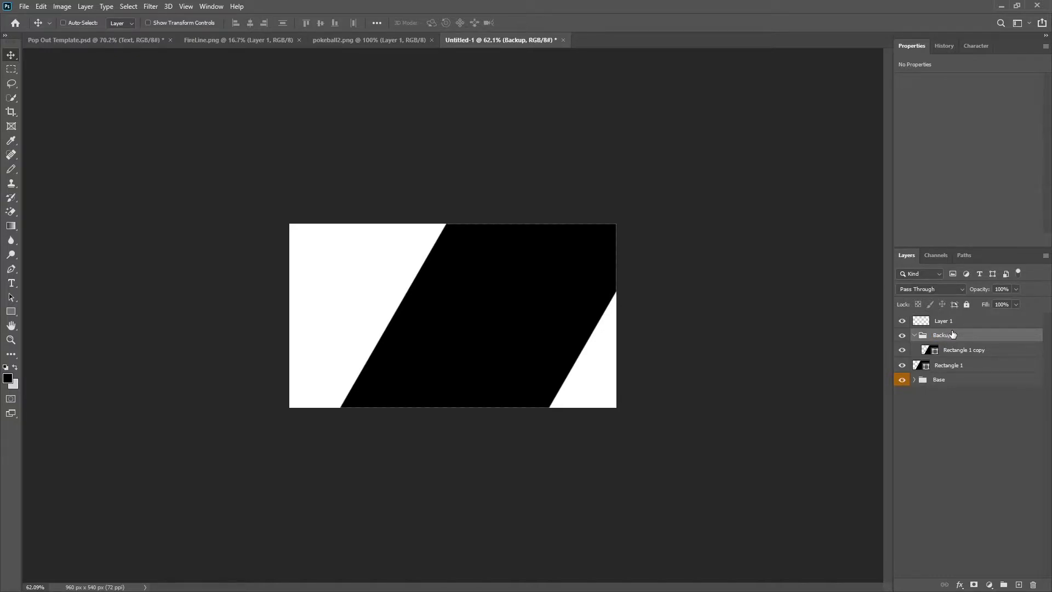
Step: Label the Backup group gray, collapse and hide it, and move it below the Base group
right_click(902, 335)
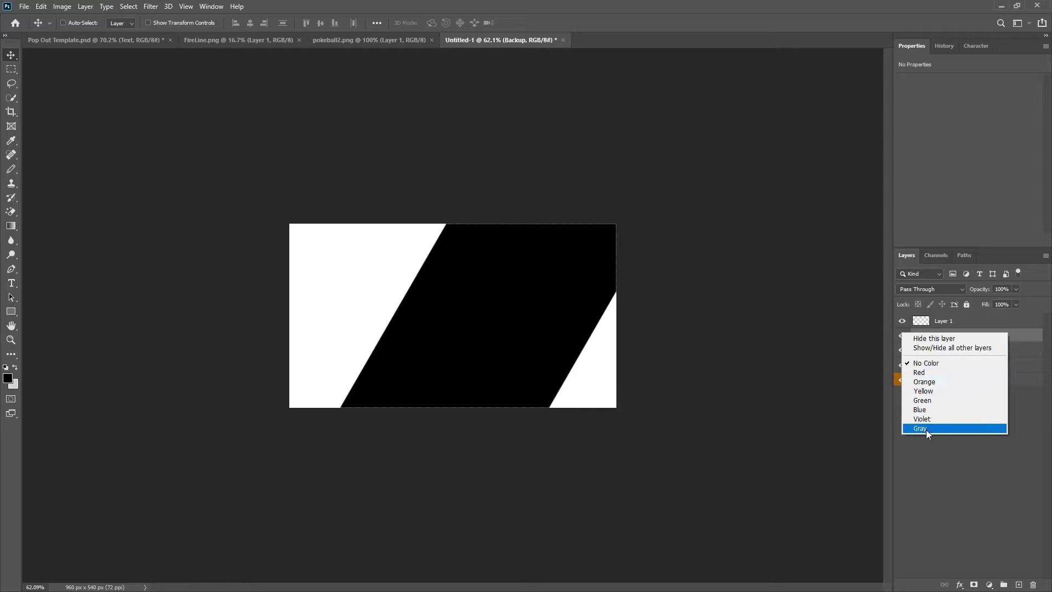
click(926, 429)
click(914, 334)
click(901, 335)
drag(942, 335, 936, 399)
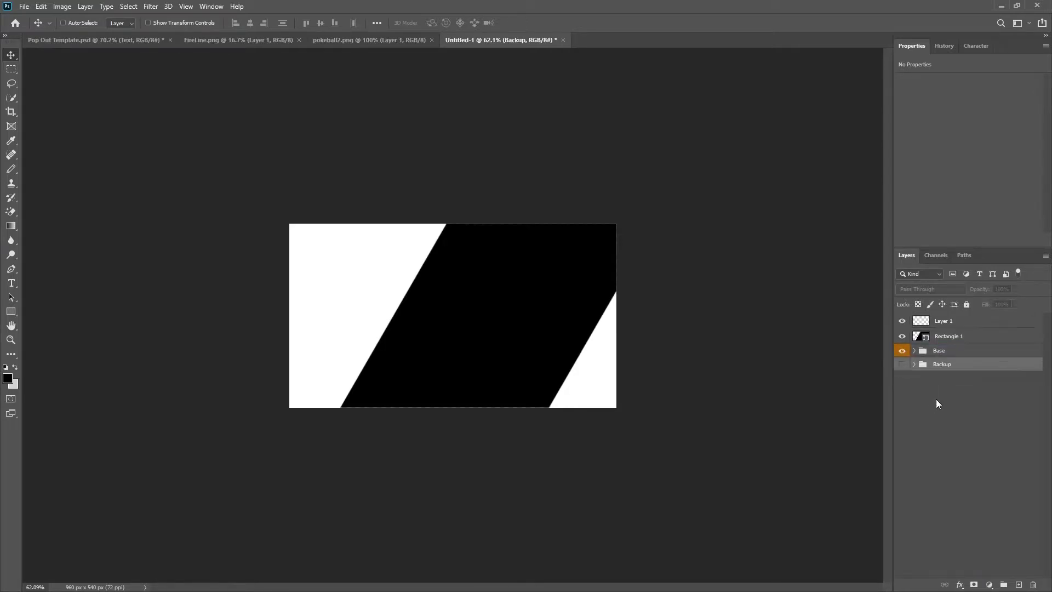
Step: Place the remaining rectangle layer in a group named Center Section and label the group green
click(950, 337)
key(ctrl+g)
double_click(940, 336)
text(Ce)
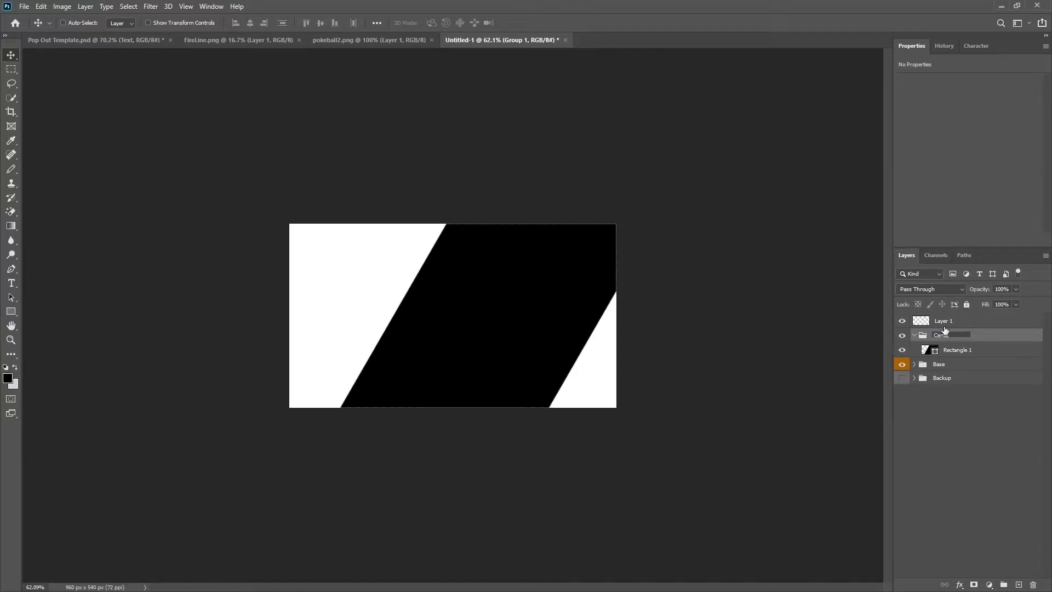
text(nter Section)
key(Return)
right_click(902, 335)
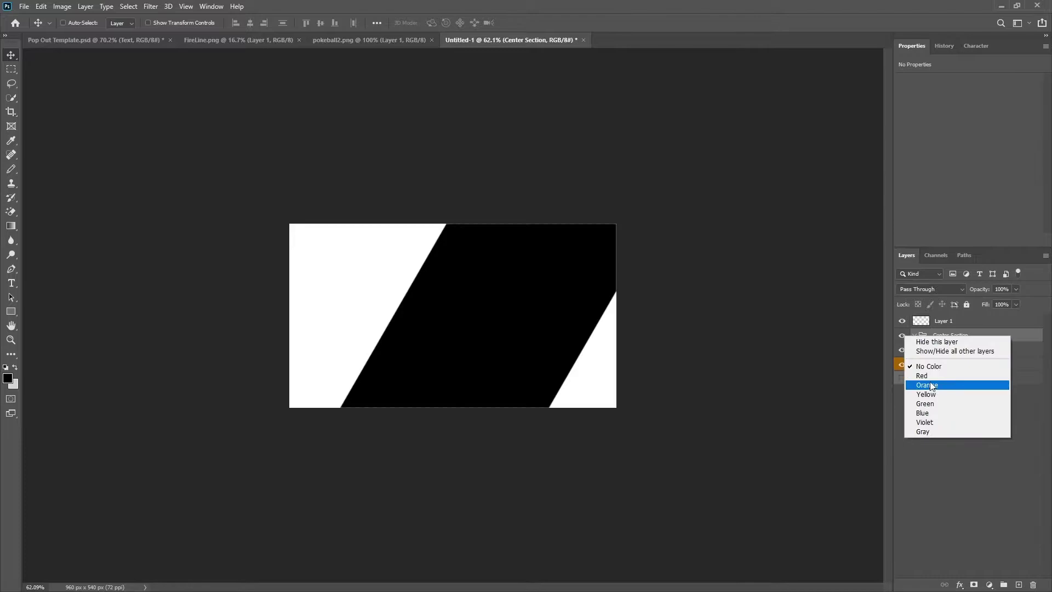
click(925, 403)
Step: Rename the rectangle layer inside the Center Section group as Base
double_click(954, 349)
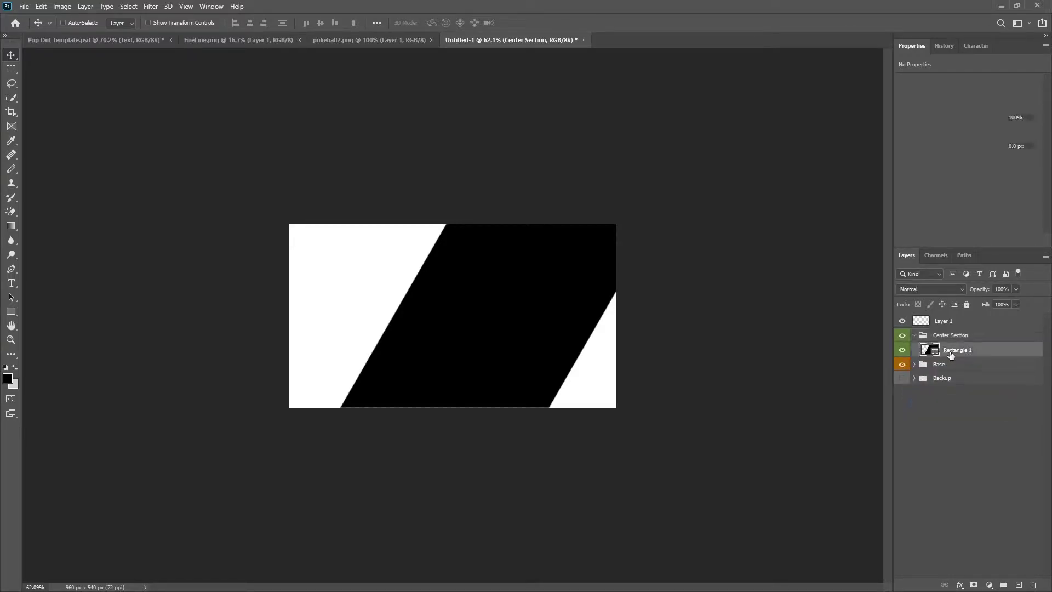
text(Base)
key(Return)
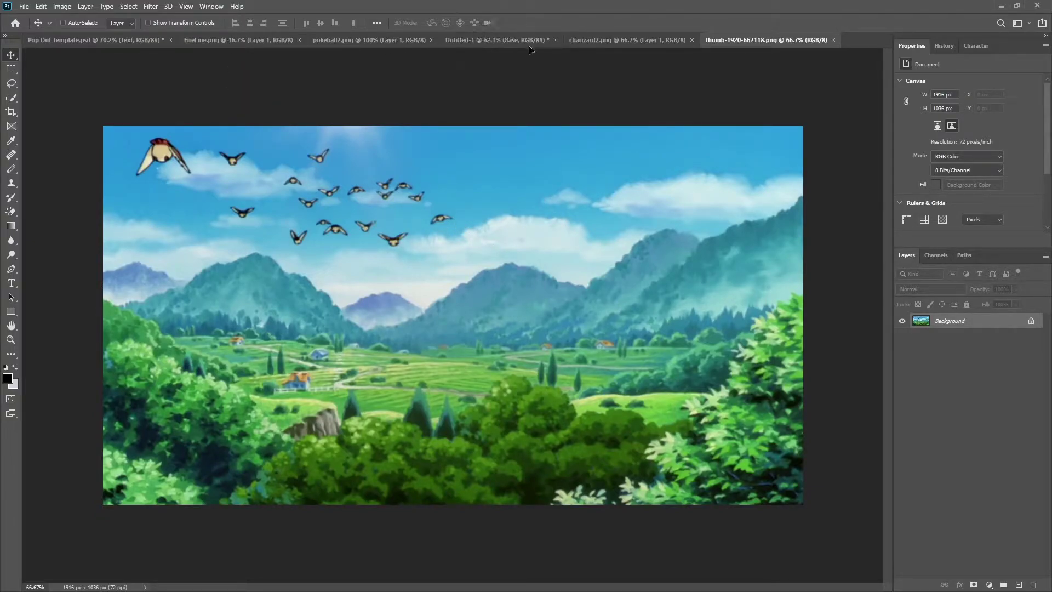
Step: Copy the landscape image into the Untitled-1 document and move its layer into the Base group
click(482, 40)
drag(586, 332, 587, 332)
drag(995, 342, 954, 382)
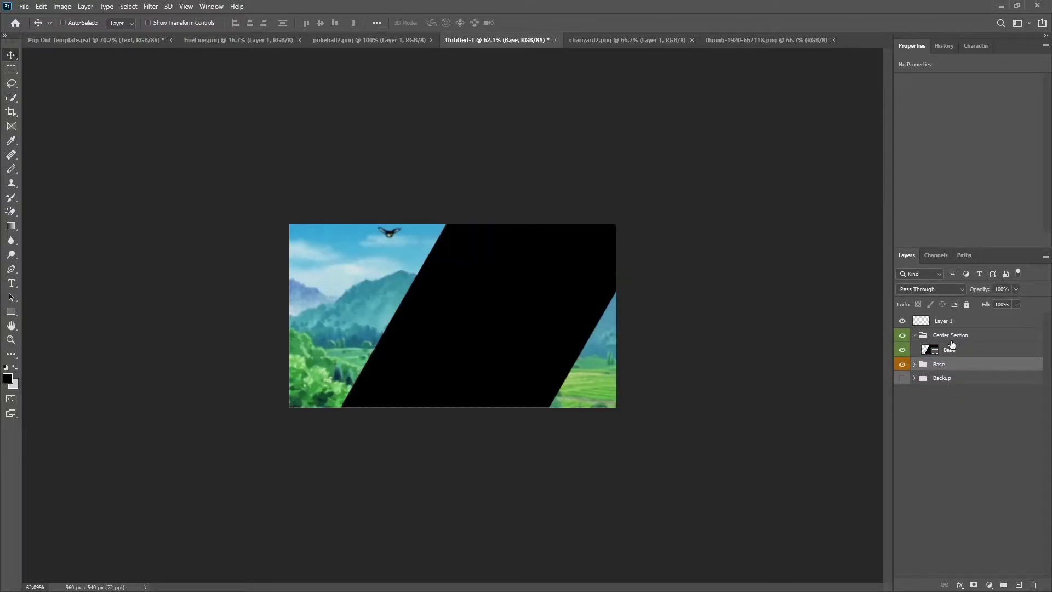
Step: Copy the Charizard image above the Center Section's Base layer, and close the charizard2.png and landscape files
click(949, 350)
click(611, 43)
drag(573, 253, 509, 296)
click(688, 37)
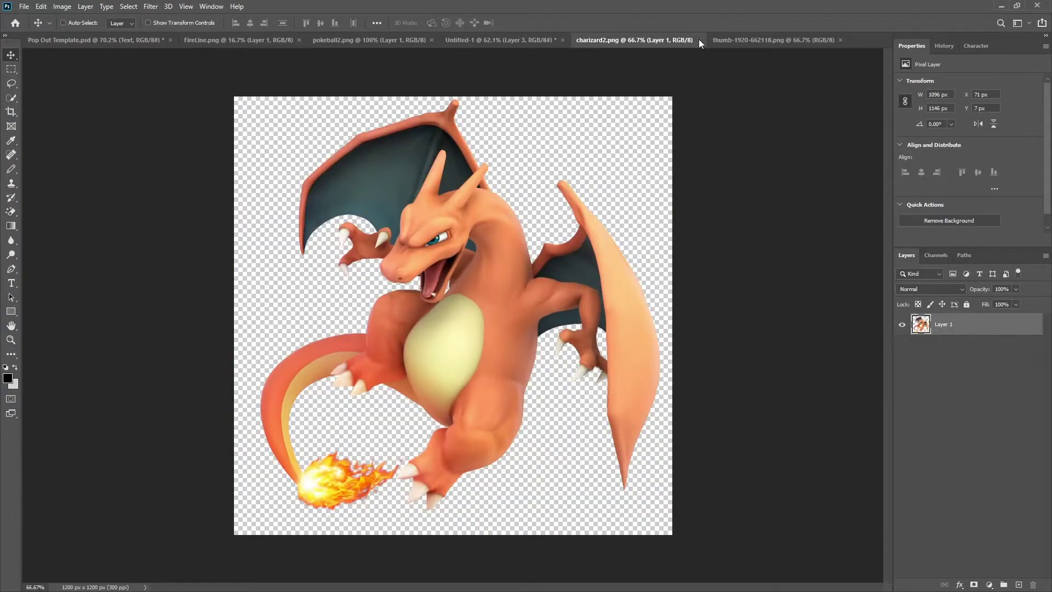
click(699, 40)
click(646, 37)
click(704, 40)
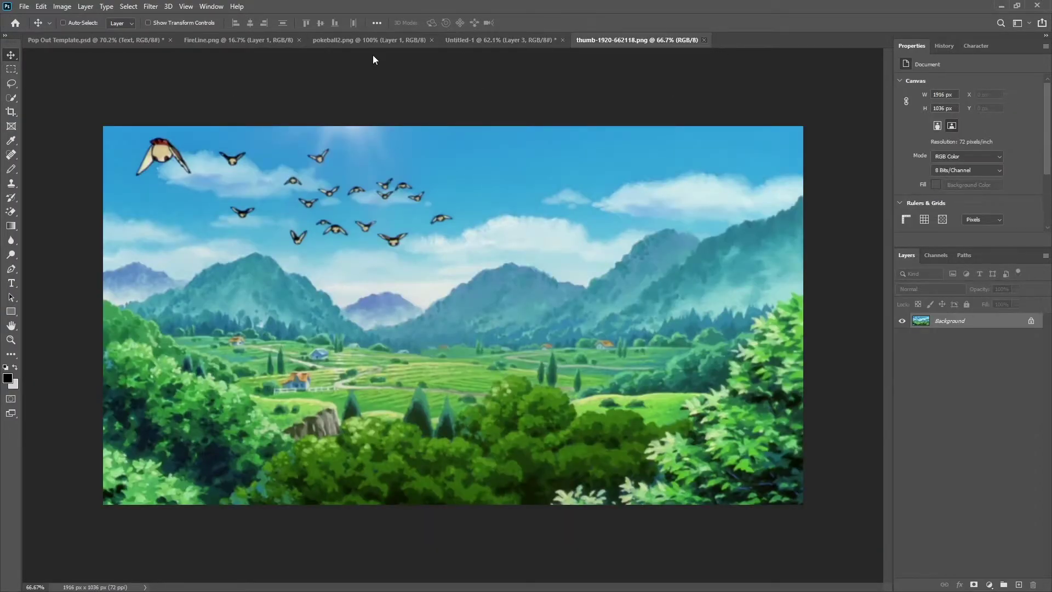
Step: Copy the pokeball2.png and FireLine.png images into the Untitled-1 document and close both source files
click(341, 40)
drag(458, 280, 460, 257)
click(238, 40)
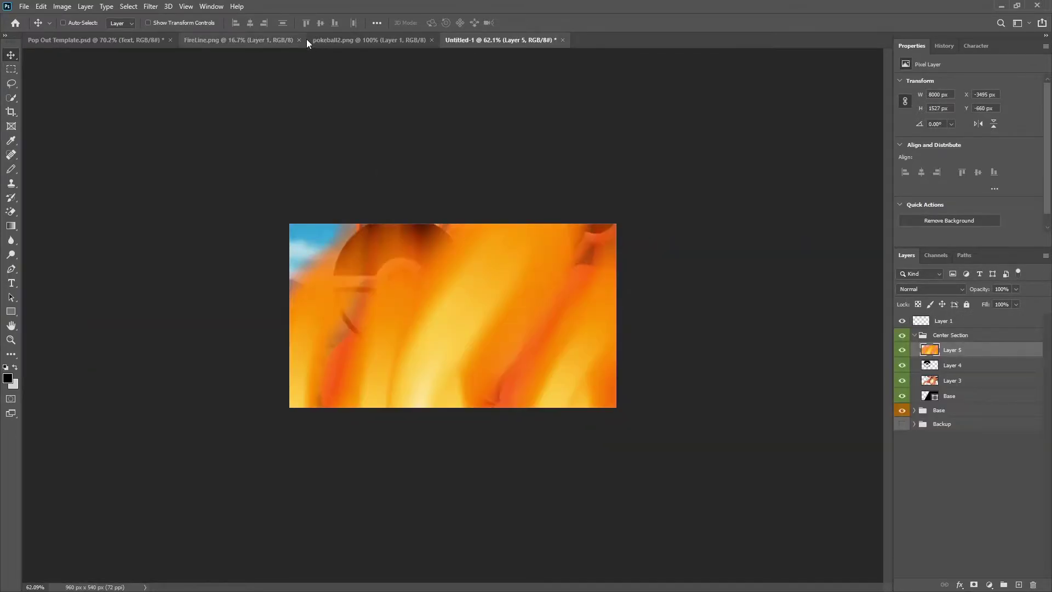
click(298, 40)
click(304, 39)
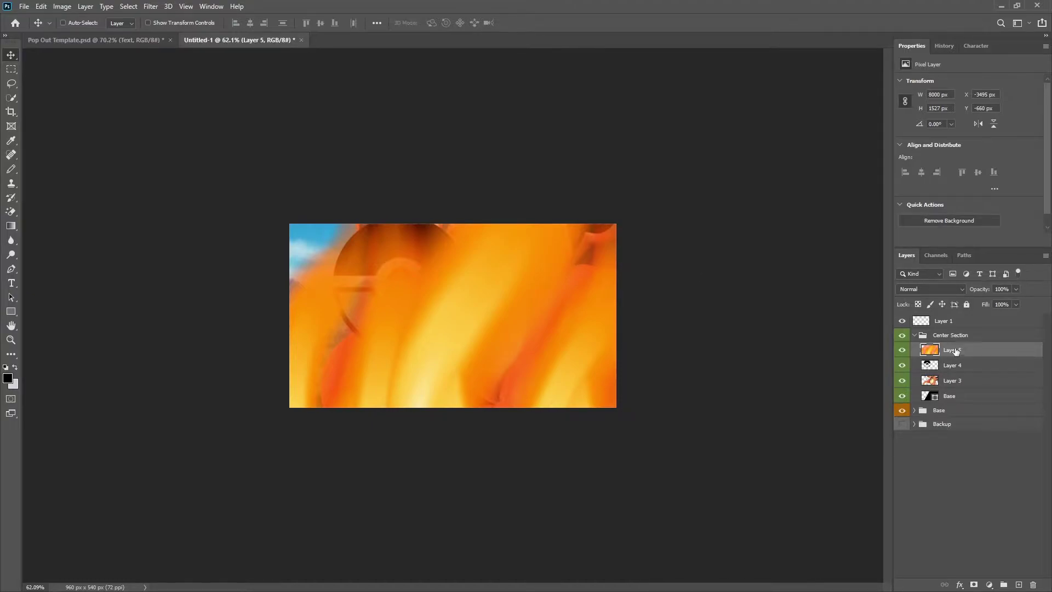
Step: Hide the fire and Charizard layers, and move the pokeball layer to the top of the Base group
click(902, 349)
drag(951, 365, 939, 410)
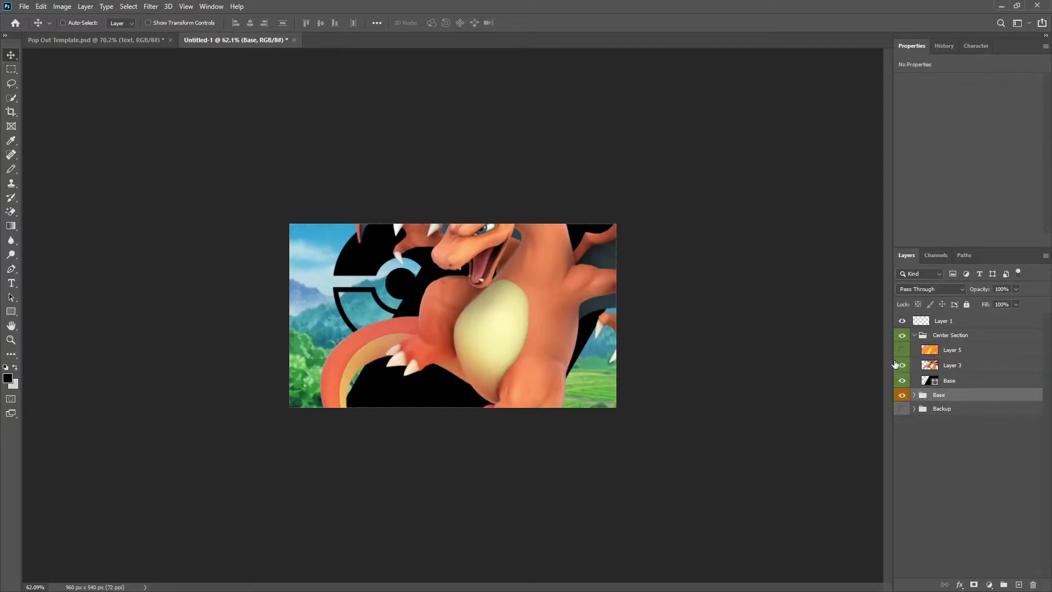
click(902, 365)
click(914, 395)
click(942, 409)
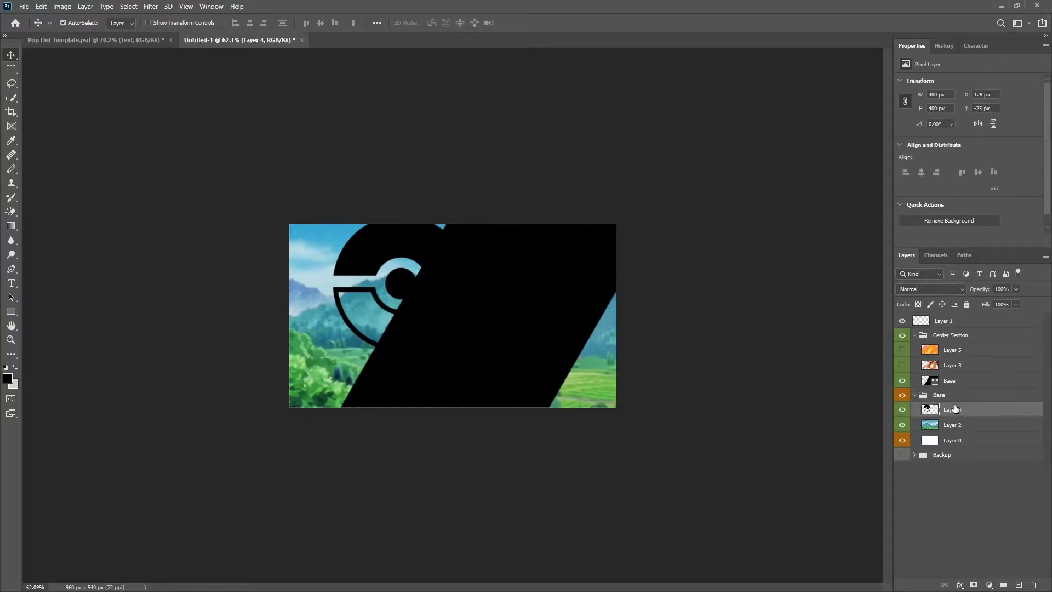
Step: Put the pokeball layer into its own group inside the Base group and label that group orange
key(ctrl+g)
right_click(902, 411)
click(931, 446)
Step: Hide the fire and Charizard layers and move the landscape layer directly above the Center Section's Base shape
click(952, 438)
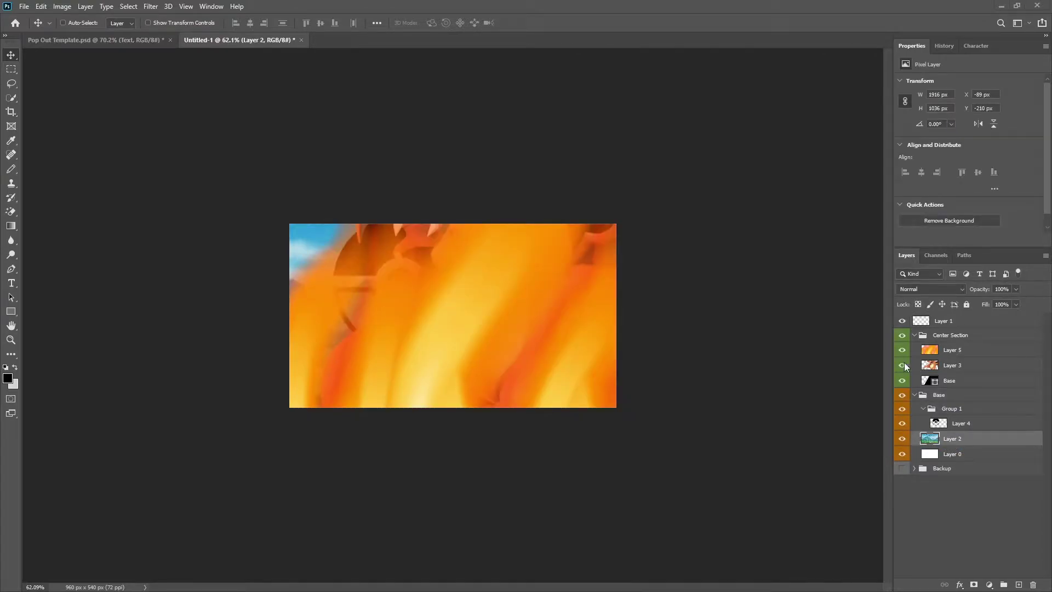
click(901, 365)
click(902, 349)
drag(949, 442, 950, 386)
Step: Collapse the pokeball group and clip the landscape layer to the Center Section's Base shape
click(963, 440)
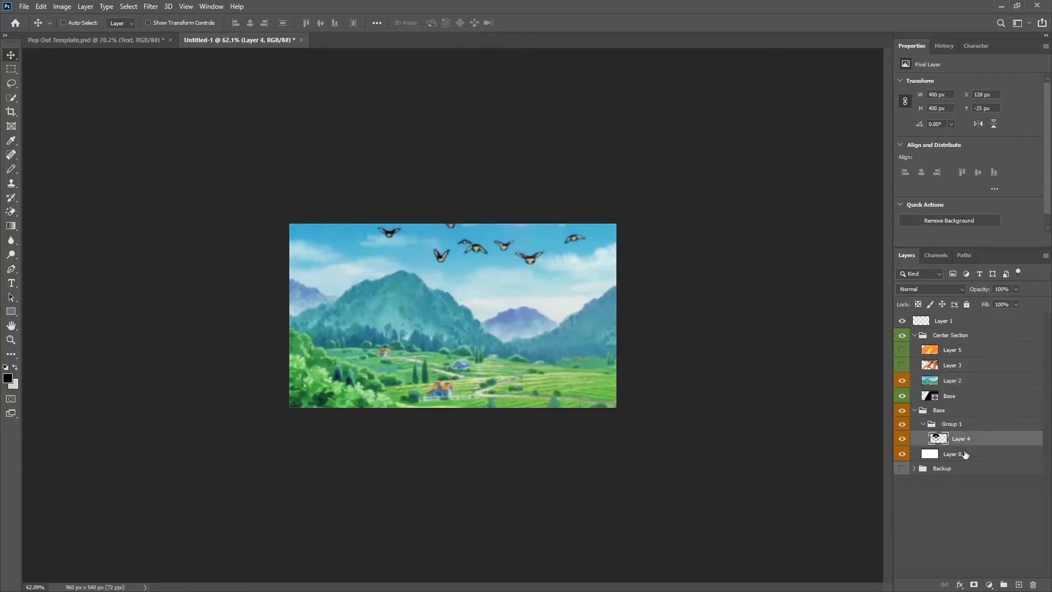
click(927, 427)
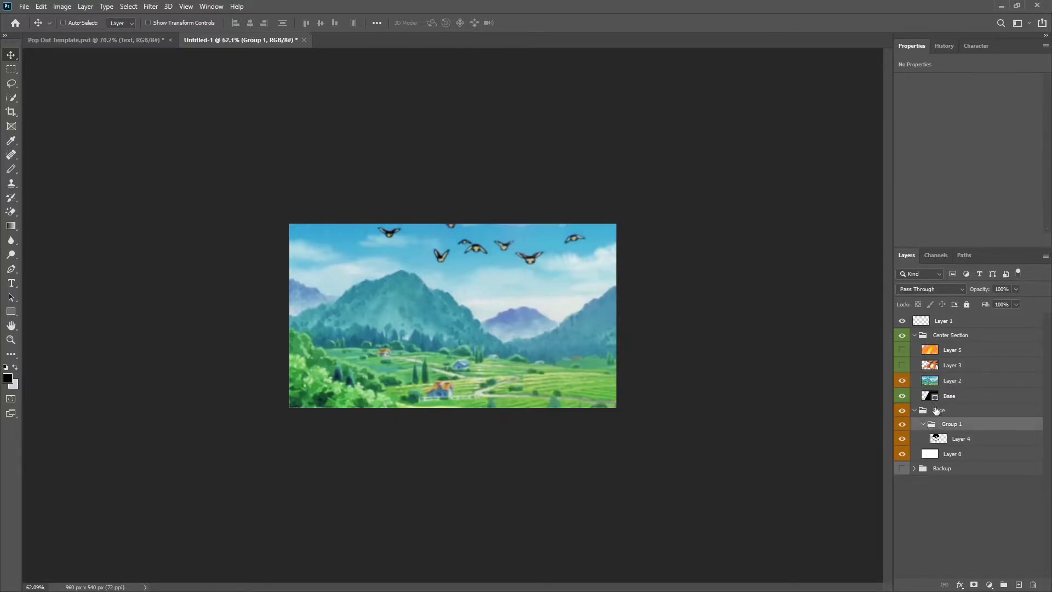
click(952, 380)
right_click(951, 381)
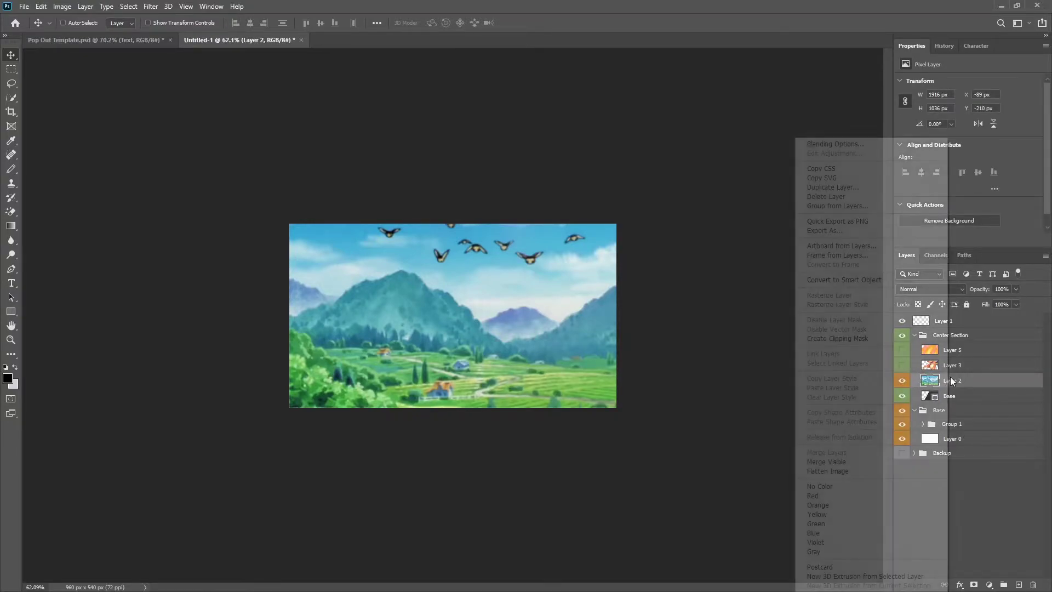
click(836, 338)
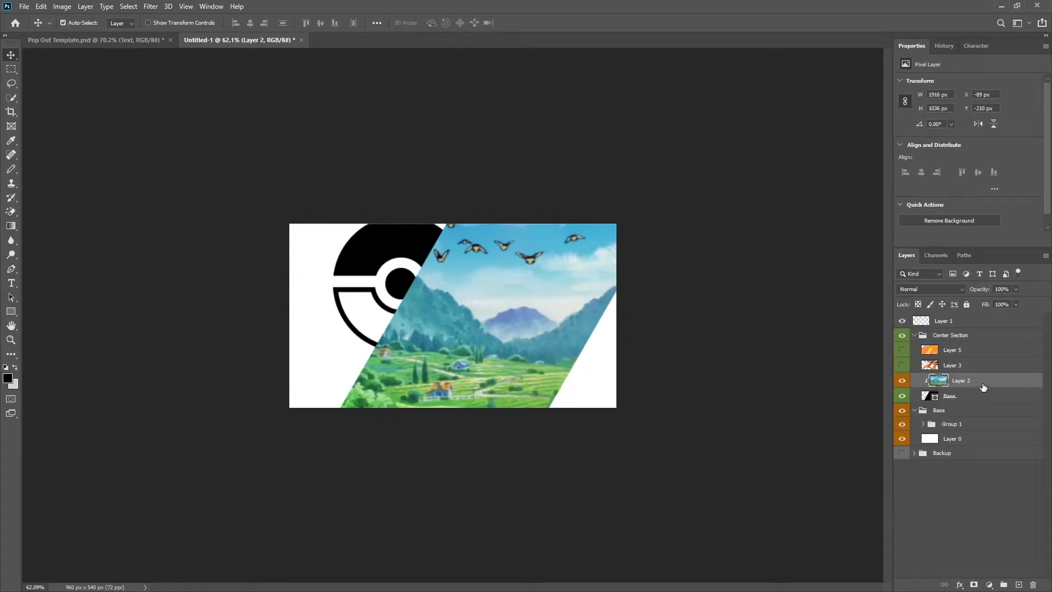
Step: Scale the landscape layer to about 79% and reposition it so the mountains and birds fill the diagonal section
key(ctrl+t)
drag(583, 327, 628, 374)
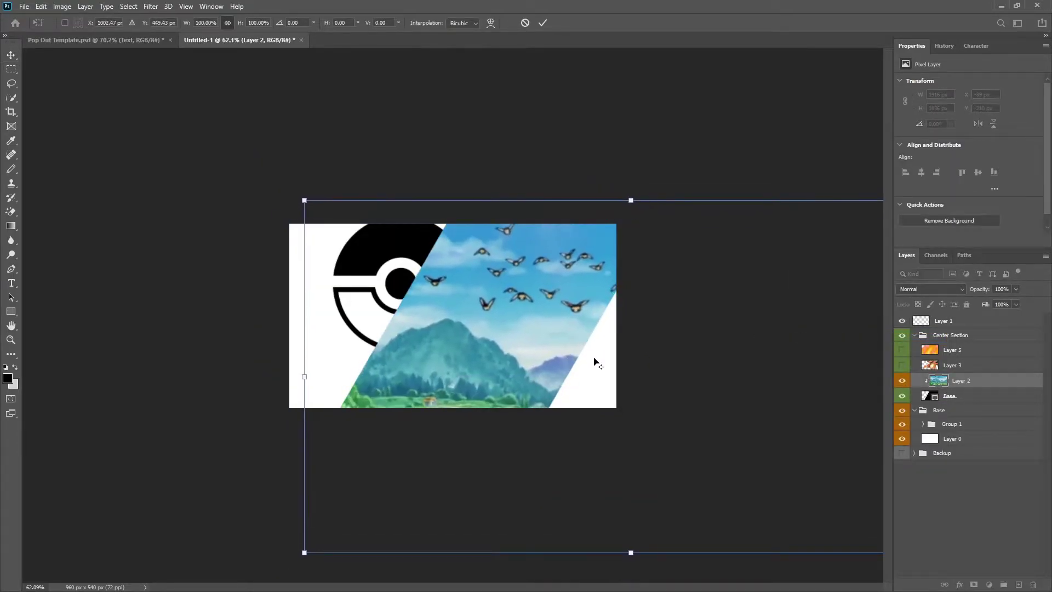
key(ctrl+minus)
drag(741, 450, 660, 407)
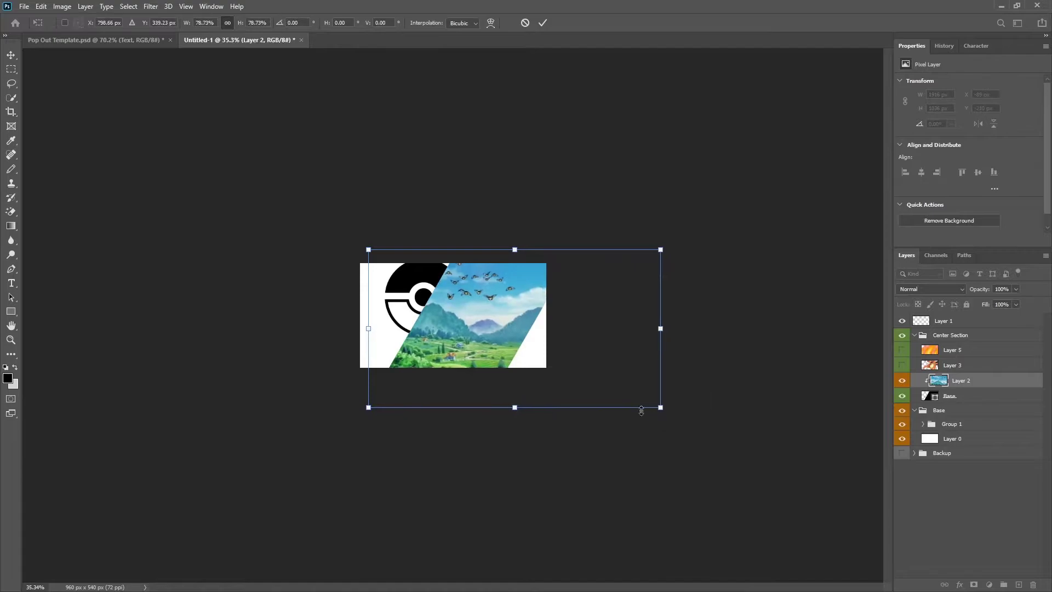
key(ctrl+plus)
drag(544, 365, 463, 350)
click(542, 22)
Step: Apply a 7 px Field Blur to the landscape layer
click(151, 7)
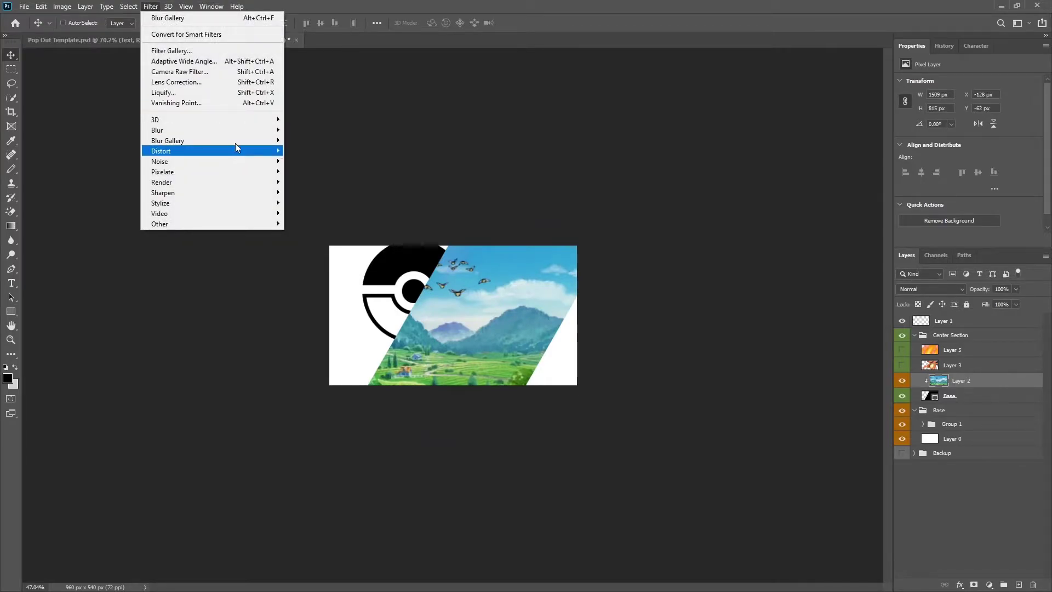
click(310, 140)
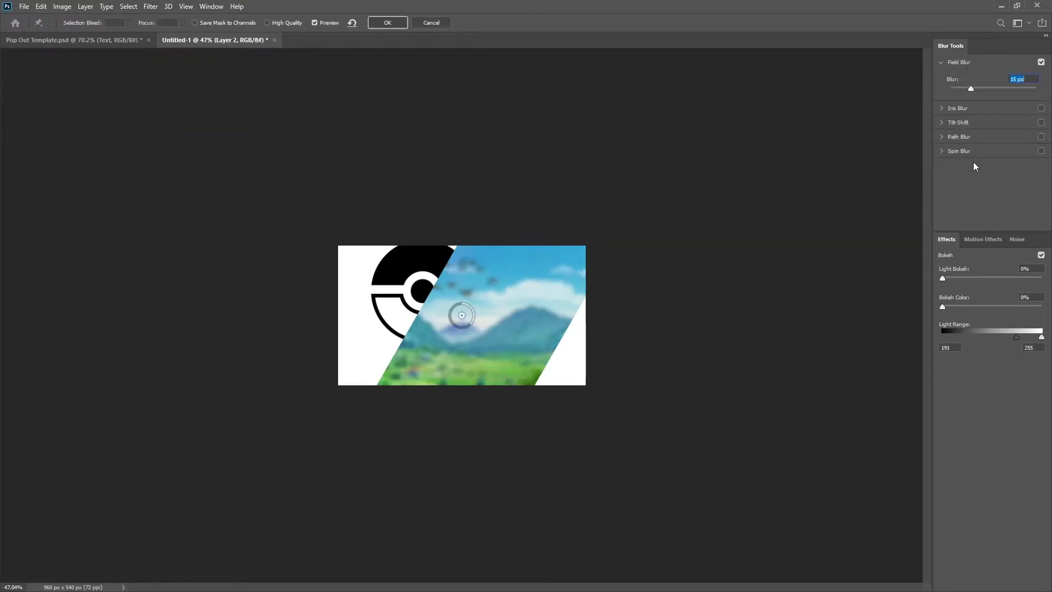
drag(966, 93, 962, 90)
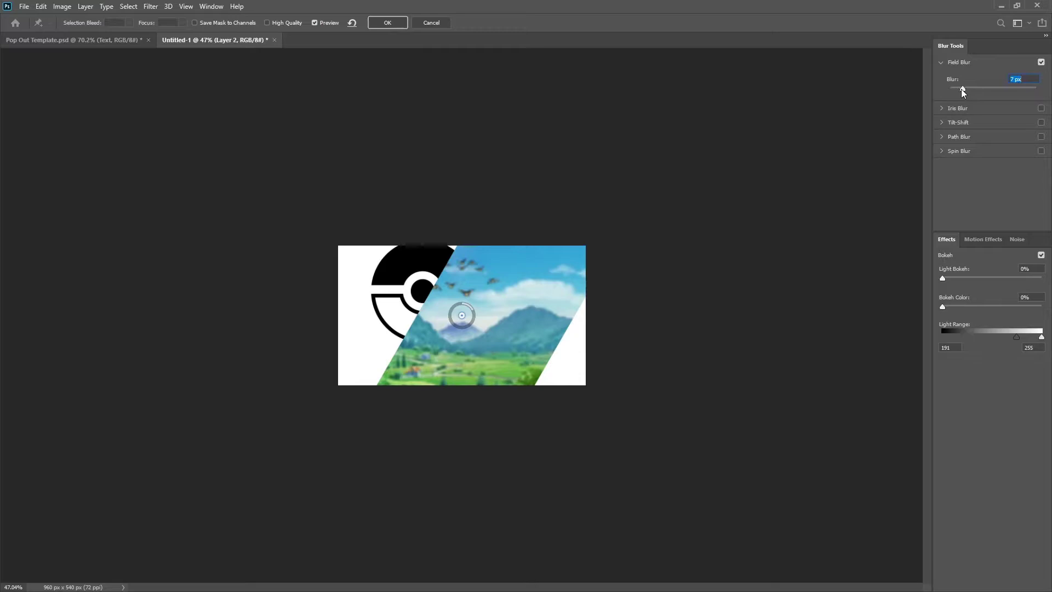
click(386, 23)
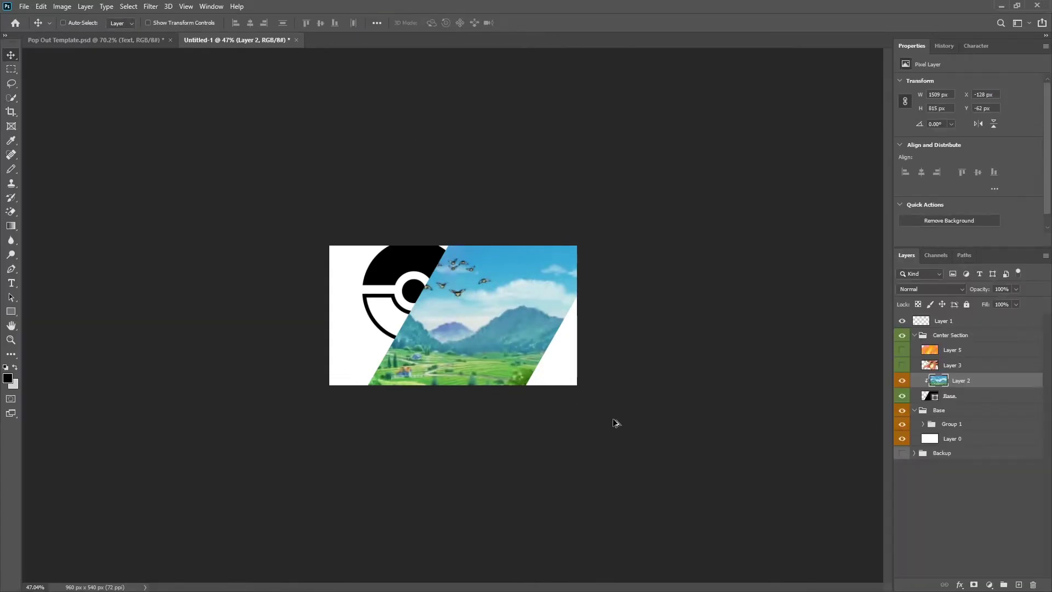
Step: Change the landscape layer's color label to green
key(ctrl+0)
click(963, 380)
right_click(904, 380)
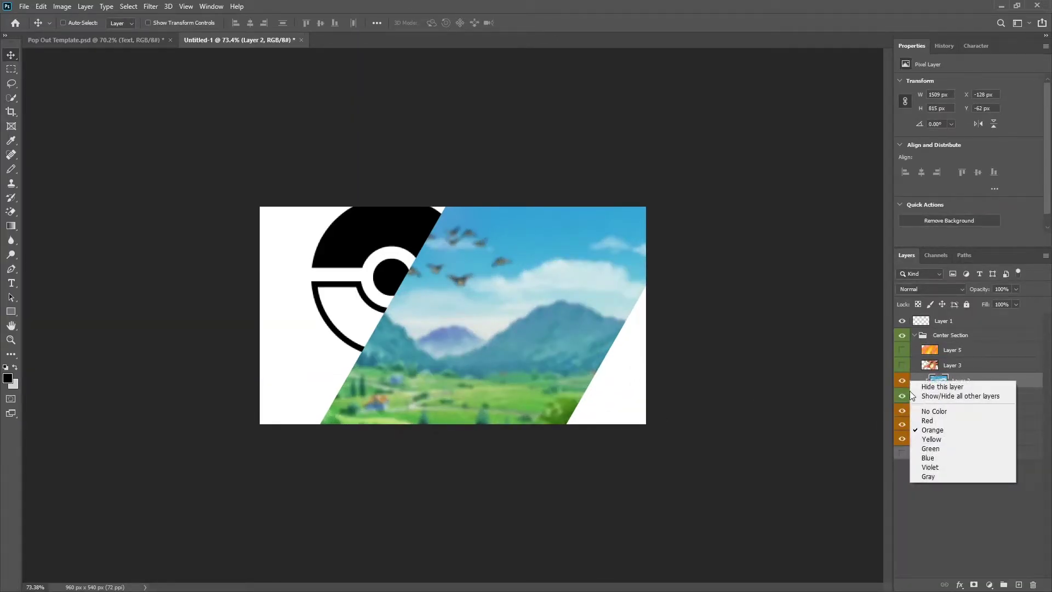
click(933, 448)
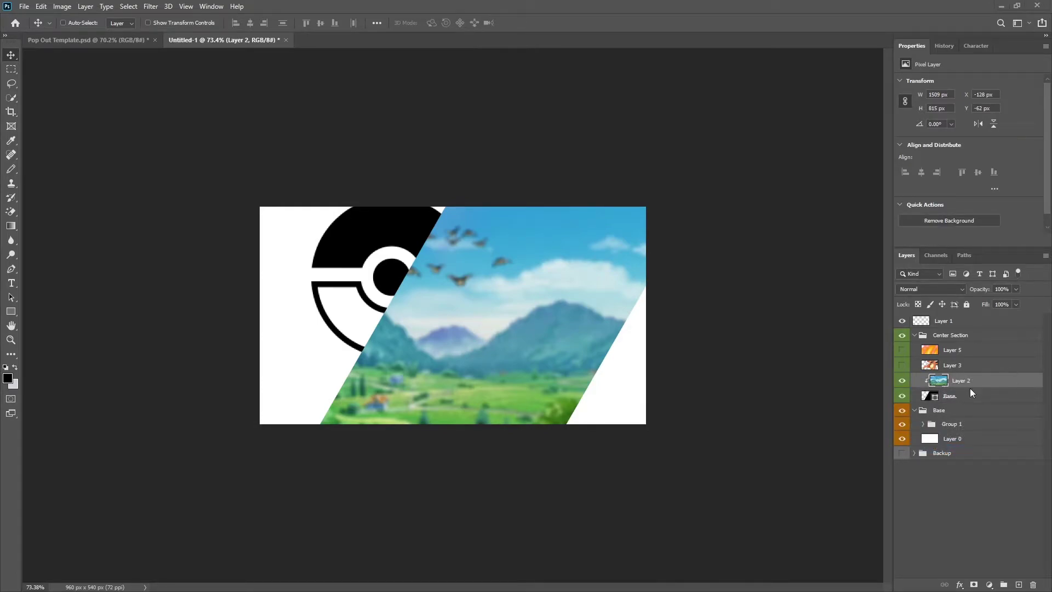
Step: Add an Inner Shadow to the Center Section's Base shape with 60% opacity, 1 px distance, 9% choke and 13 px size
right_click(969, 393)
click(689, 279)
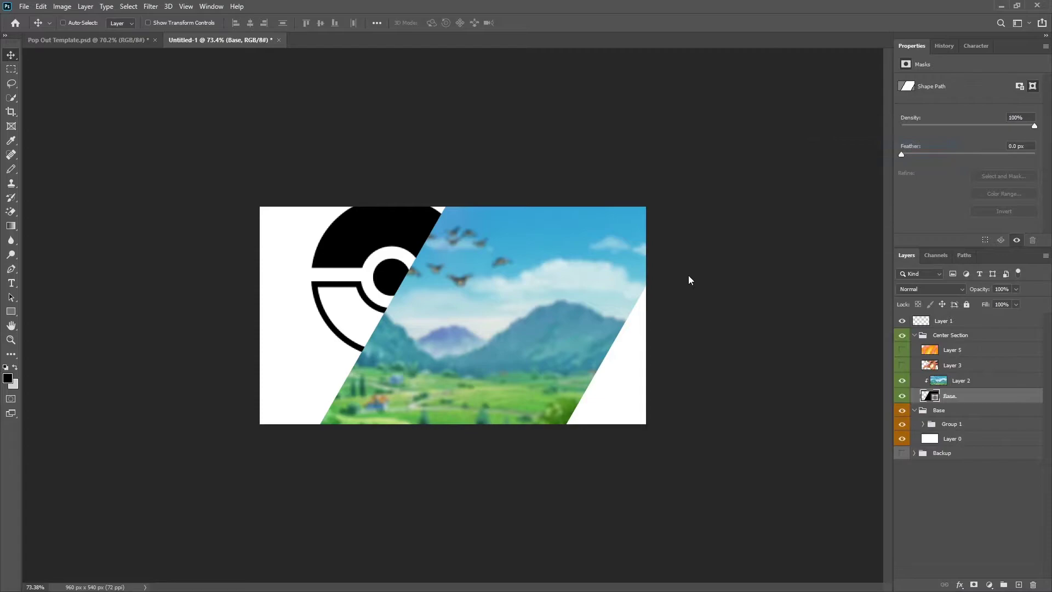
key(space)
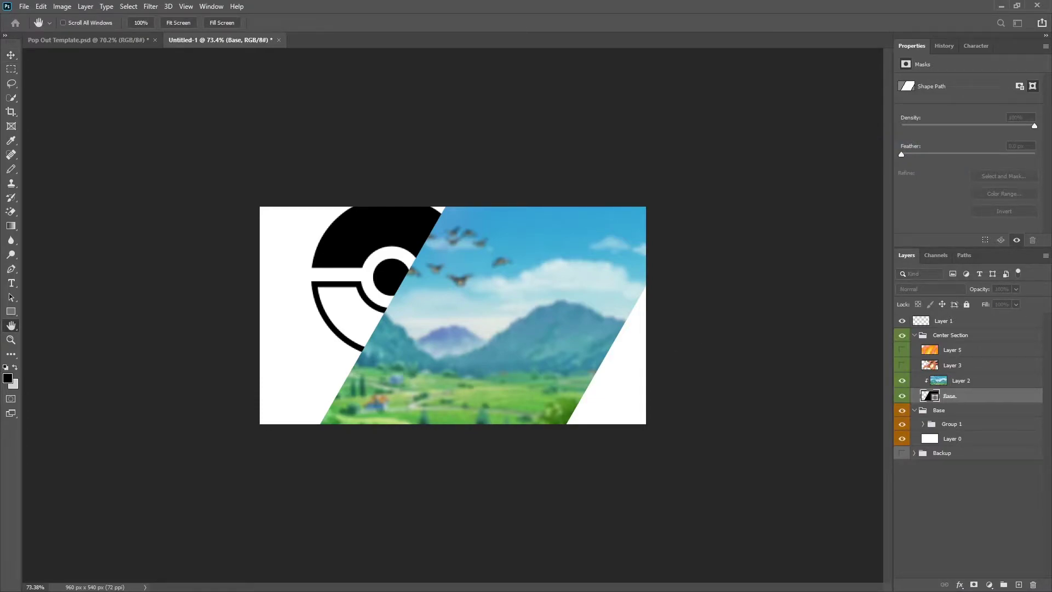
click(959, 585)
click(980, 471)
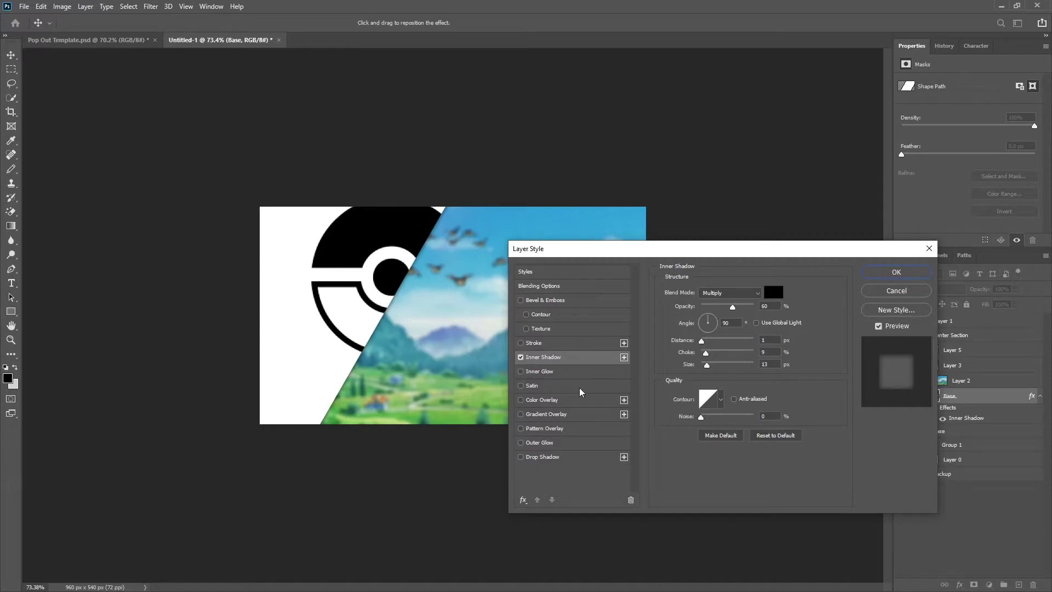
click(885, 273)
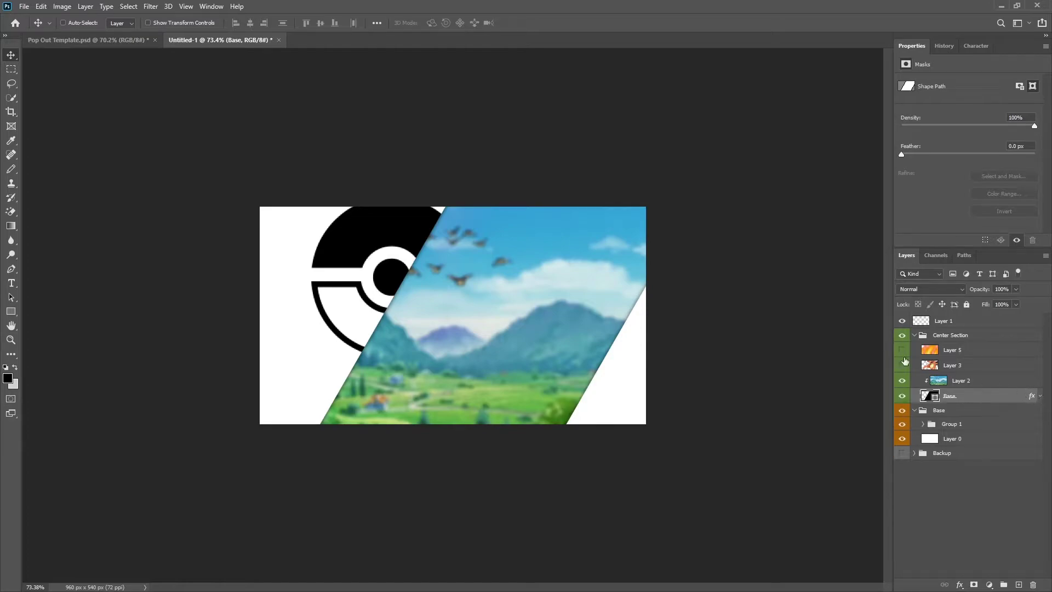
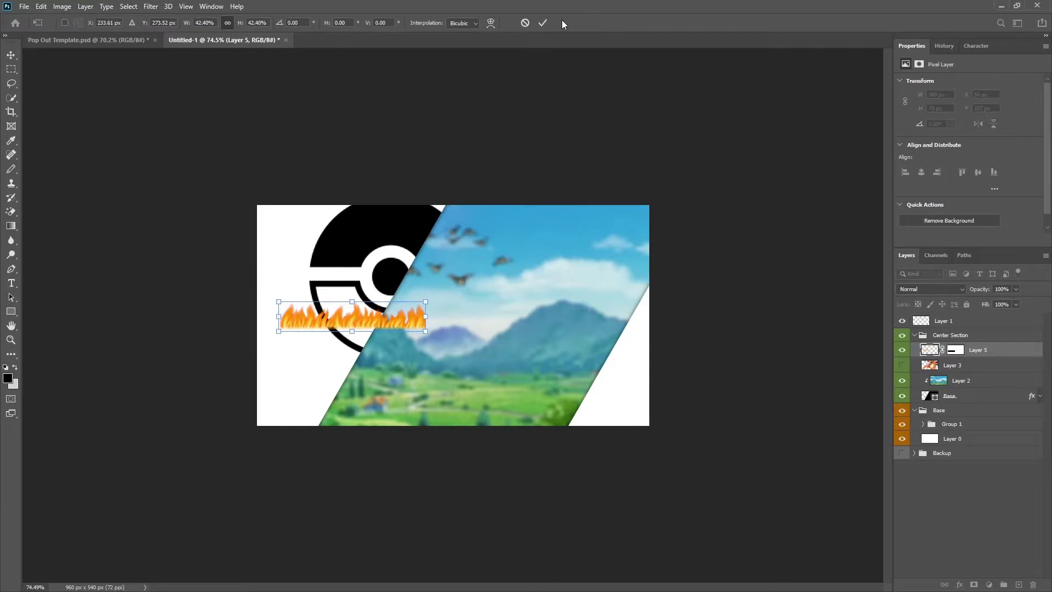
Step: Scale the fire strip to 42.4% and move it to the canvas's left edge
click(543, 22)
scroll(337, 319, up, 3)
drag(300, 329, 243, 325)
Step: Duplicate the fire strip twice and line the copies up end to end across the canvas
key(ctrl+j)
drag(146, 325, 600, 336)
scroll(454, 328, down, 2)
scroll(599, 339, down, 2)
scroll(538, 339, up, 1)
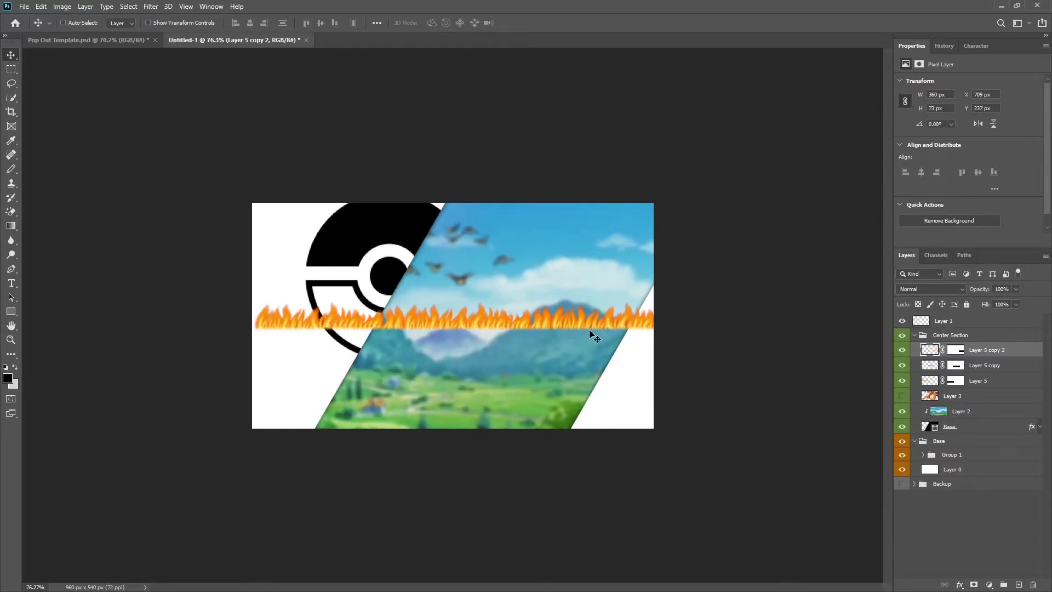
Step: Add a third fire strip copy beyond the canvas's left edge and align its end seamlessly with the first strip
drag(747, 329, 308, 331)
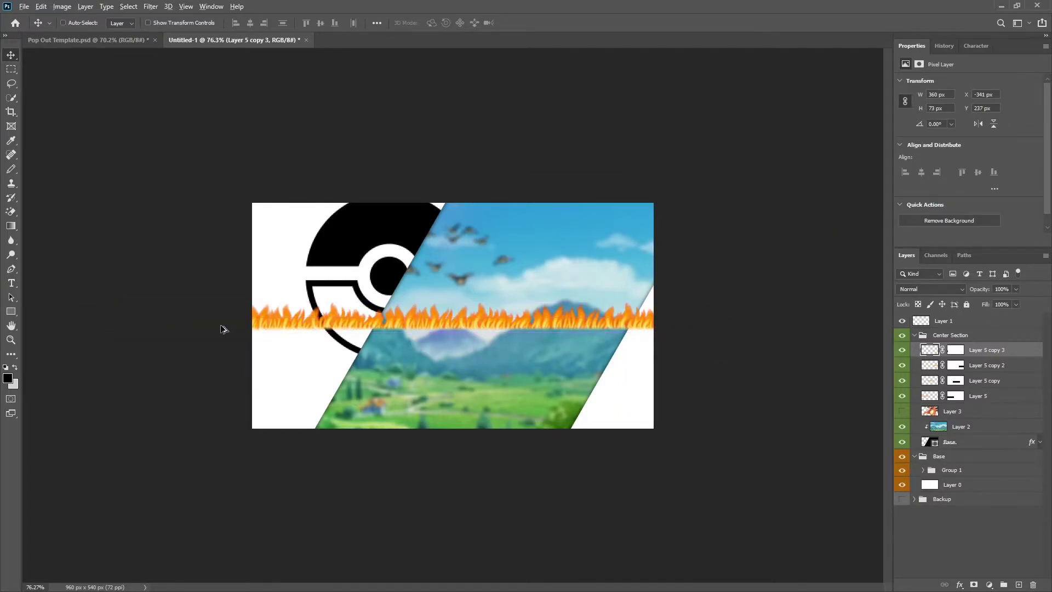
scroll(230, 329, up, 3)
scroll(142, 310, up, 5)
drag(425, 586, 299, 585)
scroll(390, 294, up, 3)
drag(391, 294, 367, 318)
scroll(451, 328, down, 4)
scroll(452, 328, down, 5)
scroll(540, 282, up, 1)
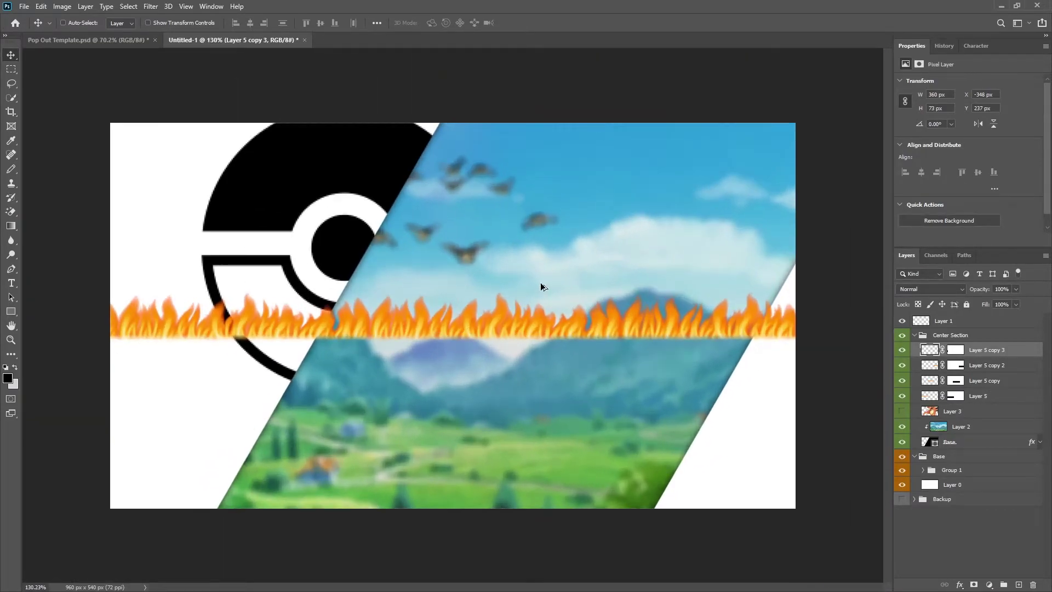
Step: Merge the four fire strip layers into one and rename it Fire Left
shift+click(988, 395)
right_click(995, 395)
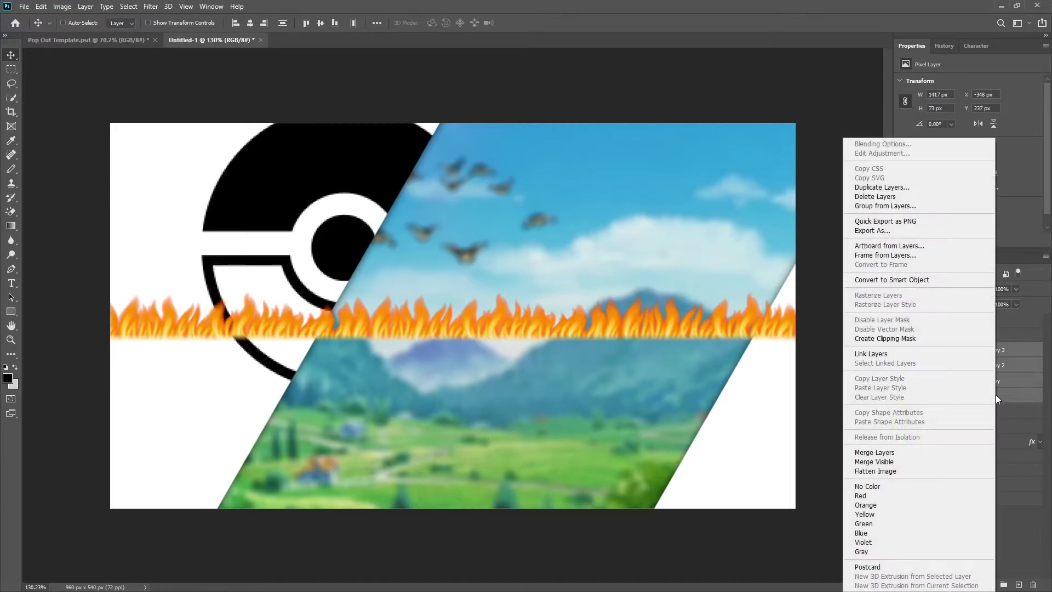
click(918, 452)
scroll(551, 316, down, 2)
double_click(956, 350)
text(Fire Left)
key(Return)
Step: Clip the Fire Left layer above the landscape, rotate it 120° and place it along the center section's left edge
drag(954, 349, 974, 378)
key(ctrl+t)
drag(219, 192, 629, 226)
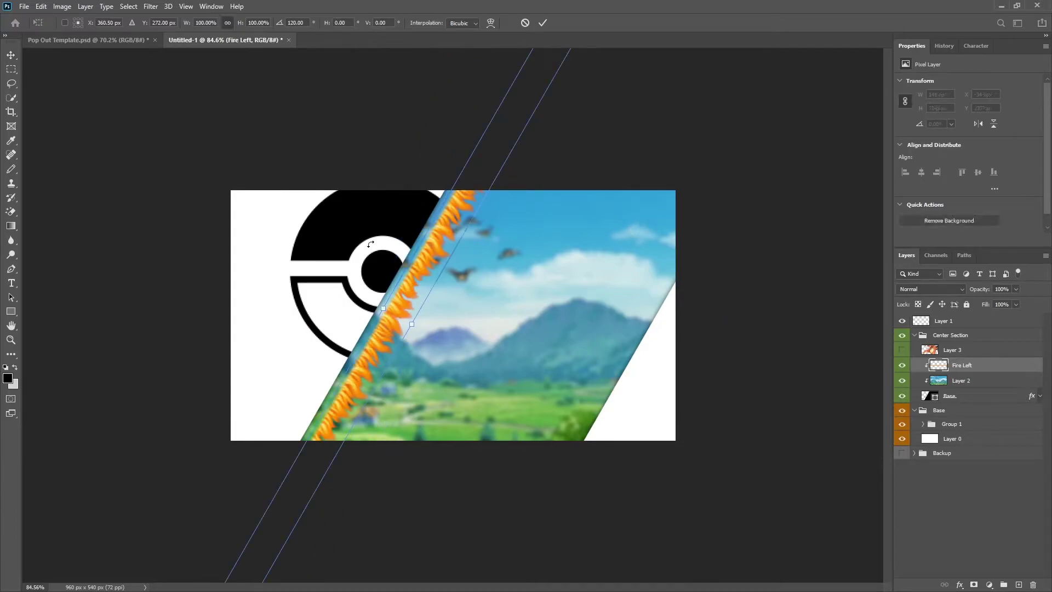
drag(428, 262, 419, 262)
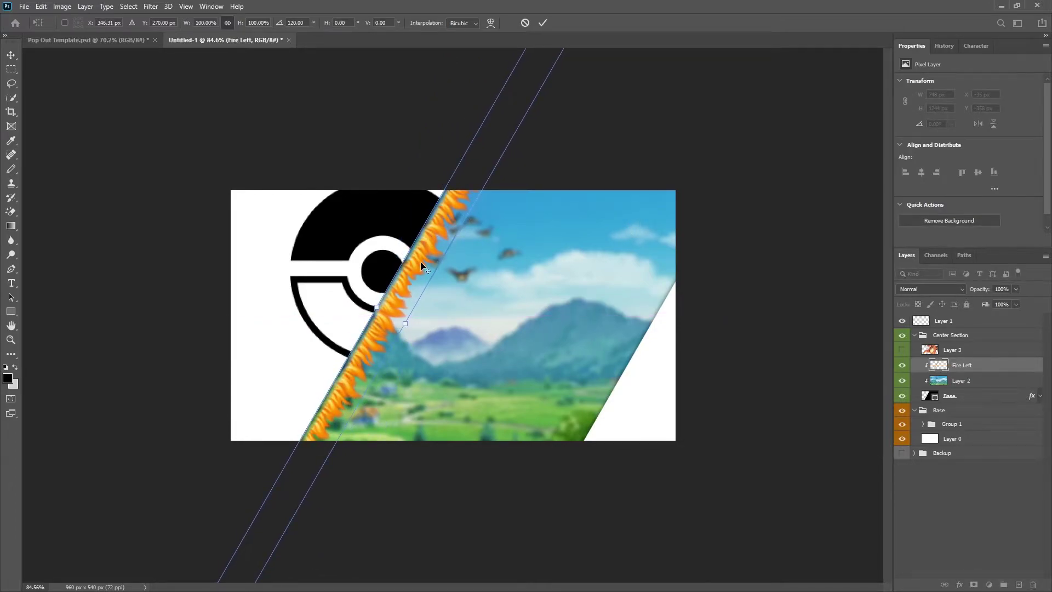
Step: Scale the Fire Left layer down to 613 x 1019 px and align it with the center section's left edge
scroll(419, 261, down, 3)
drag(520, 159, 493, 197)
scroll(523, 327, up, 3)
key(Return)
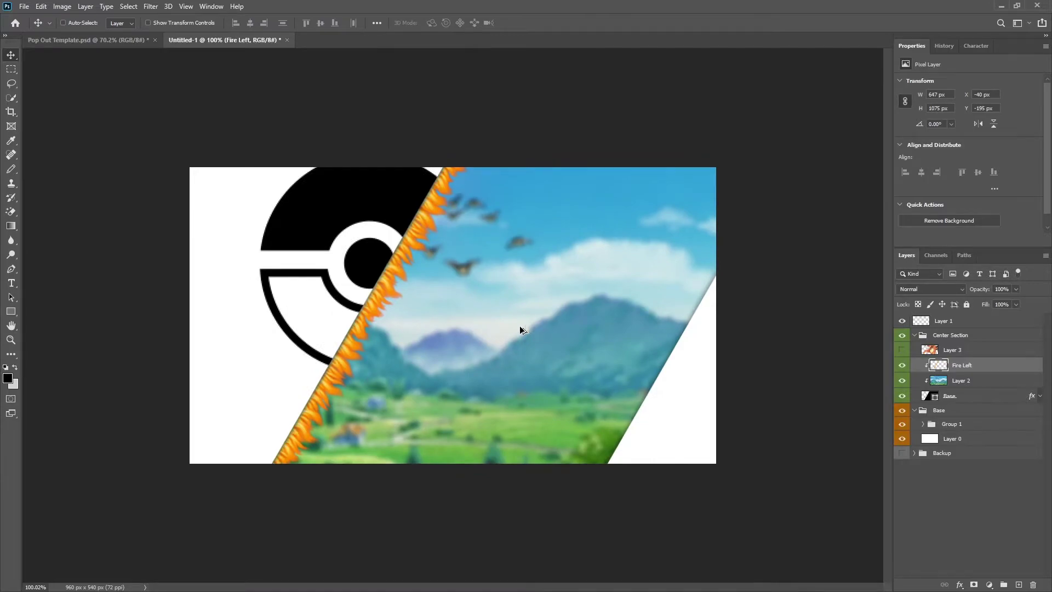
key(ctrl+t)
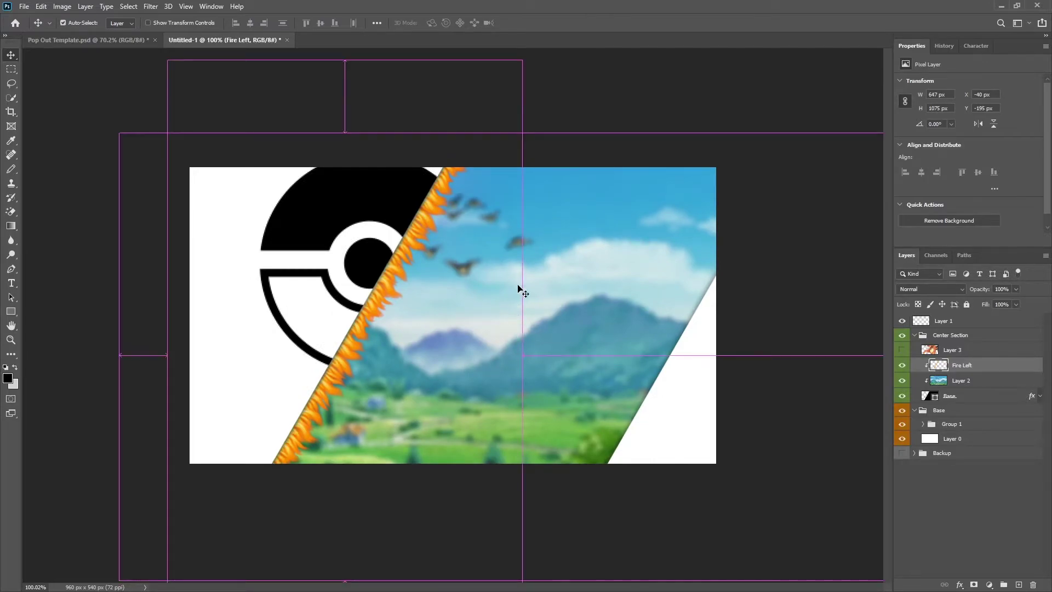
drag(524, 59, 503, 90)
click(542, 25)
drag(382, 324, 386, 315)
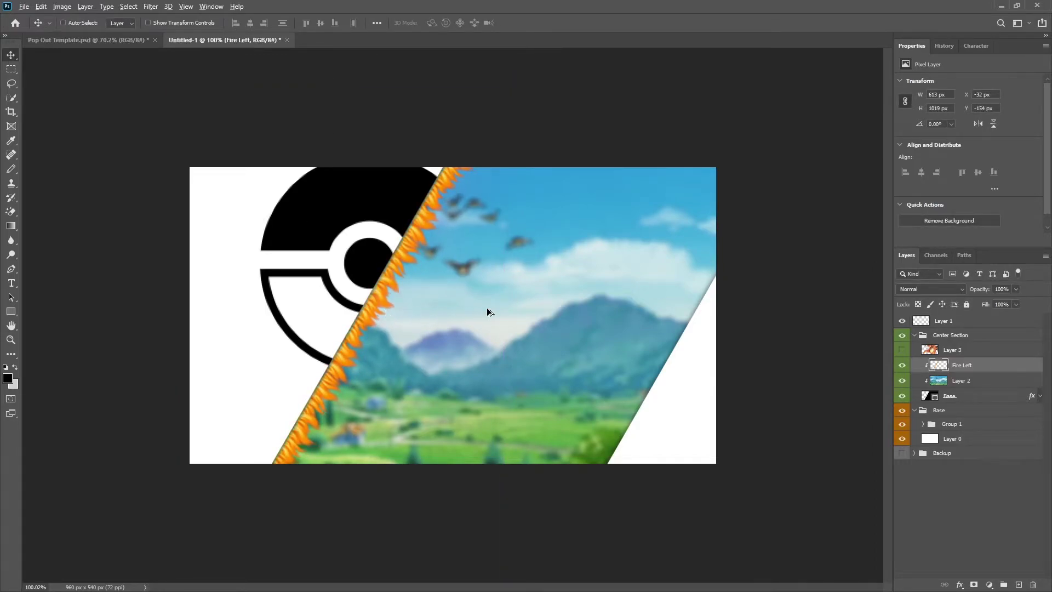
scroll(536, 345, down, 2)
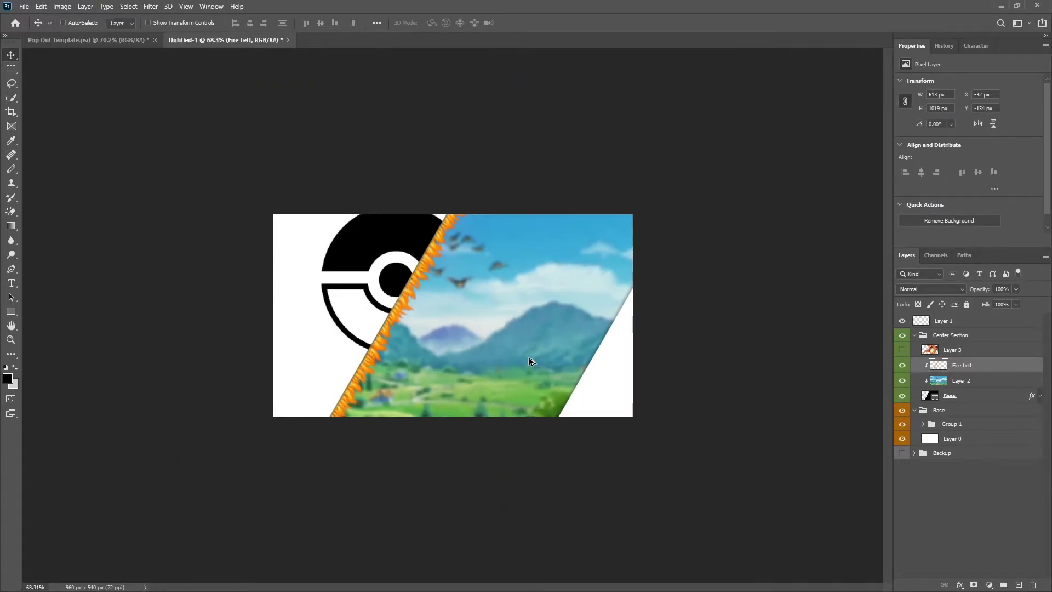
Step: Duplicate the Fire Left layer and clip the copy to the Center Section's Base shape
key(ctrl+j)
right_click(964, 366)
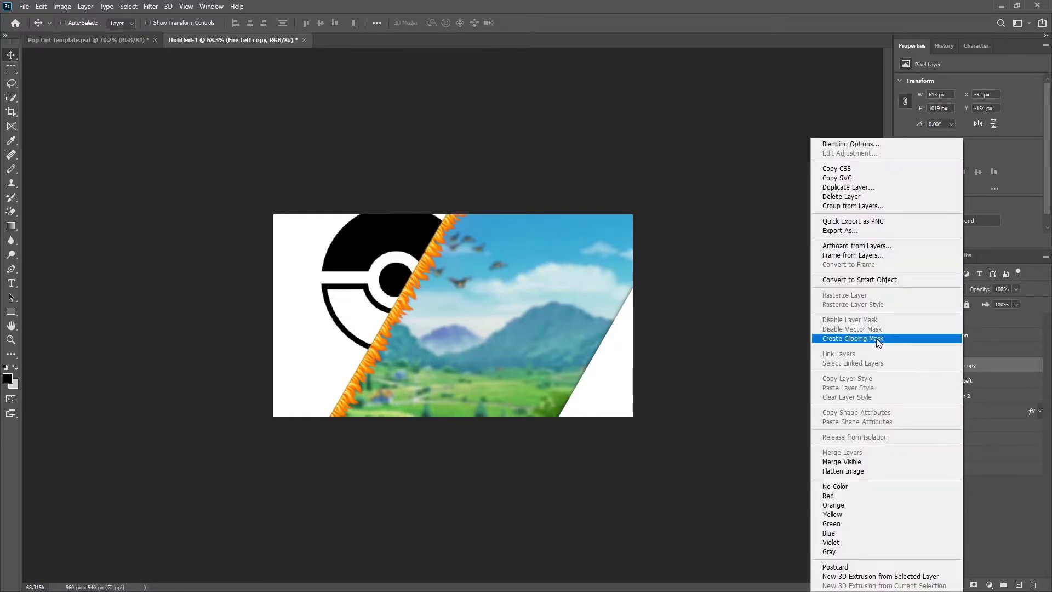
click(877, 339)
Step: Flip the Fire Left copy in both directions by setting its width and height scale to -100%
key(ctrl+t)
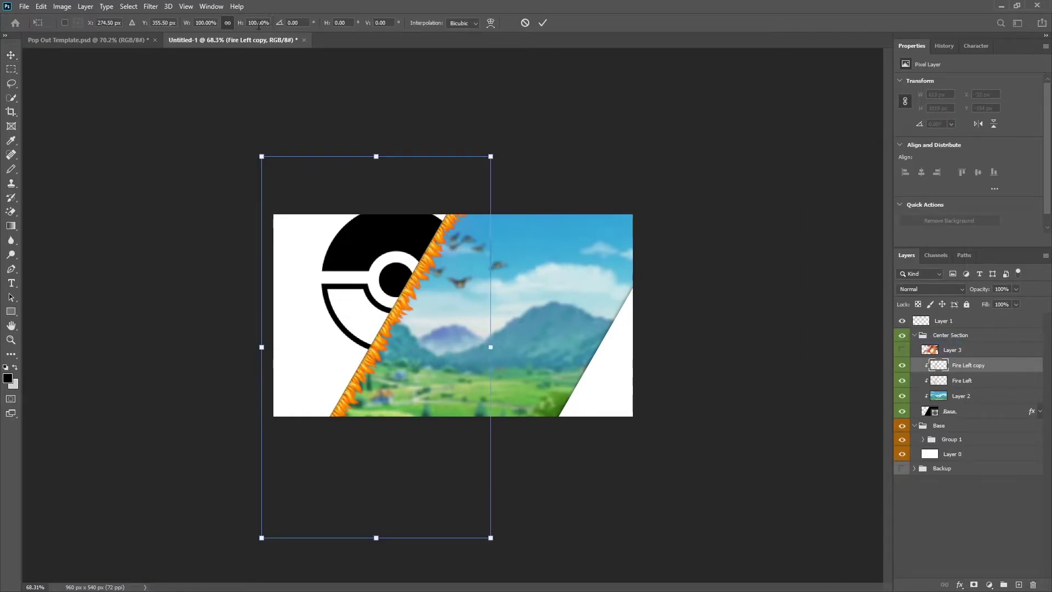
text(-)
key(Return)
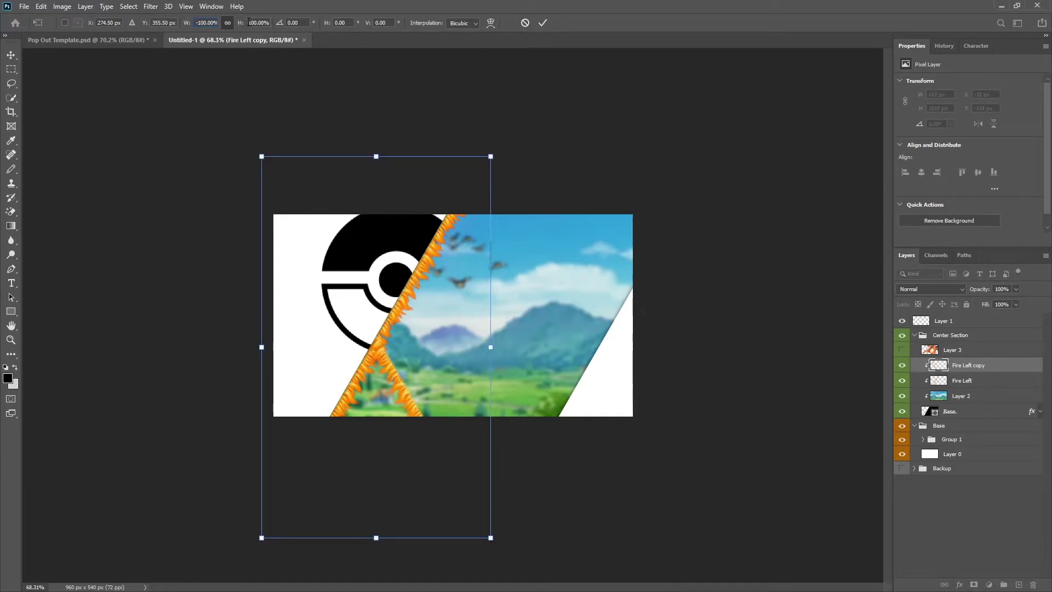
text(-)
key(Return)
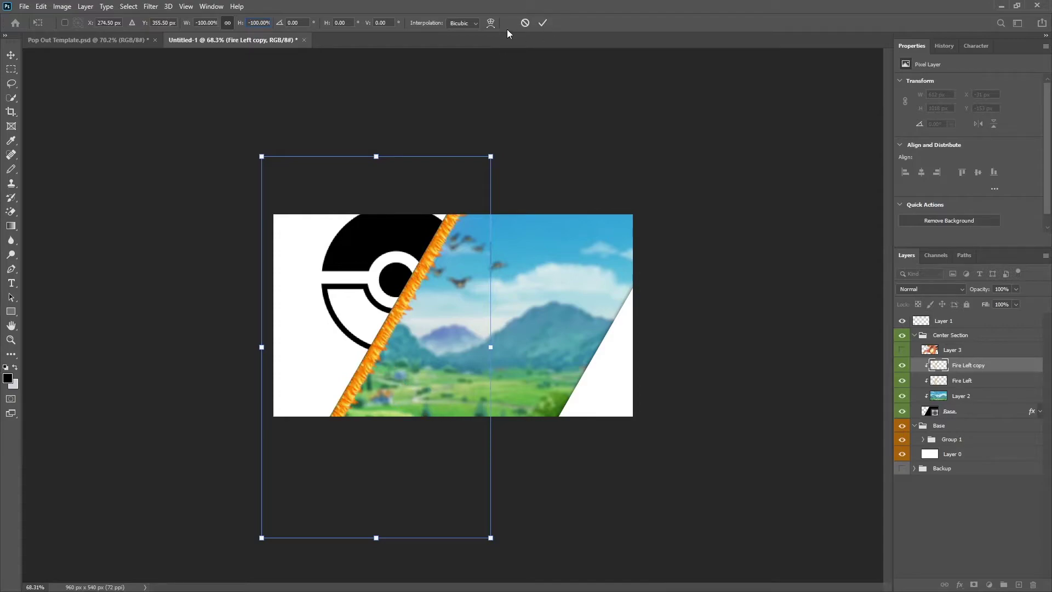
click(542, 22)
Step: Move the flipped fire copy straight across and align it with the center section's right edge
drag(323, 305, 540, 308)
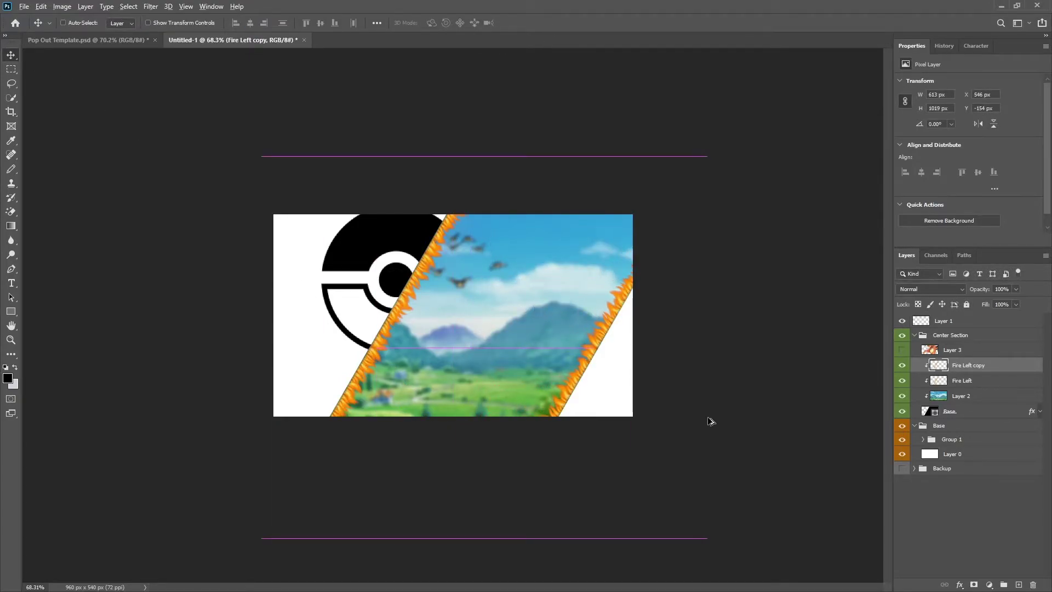
scroll(708, 420, up, 15)
drag(689, 456, 681, 455)
scroll(540, 367, down, 12)
scroll(500, 393, up, 1)
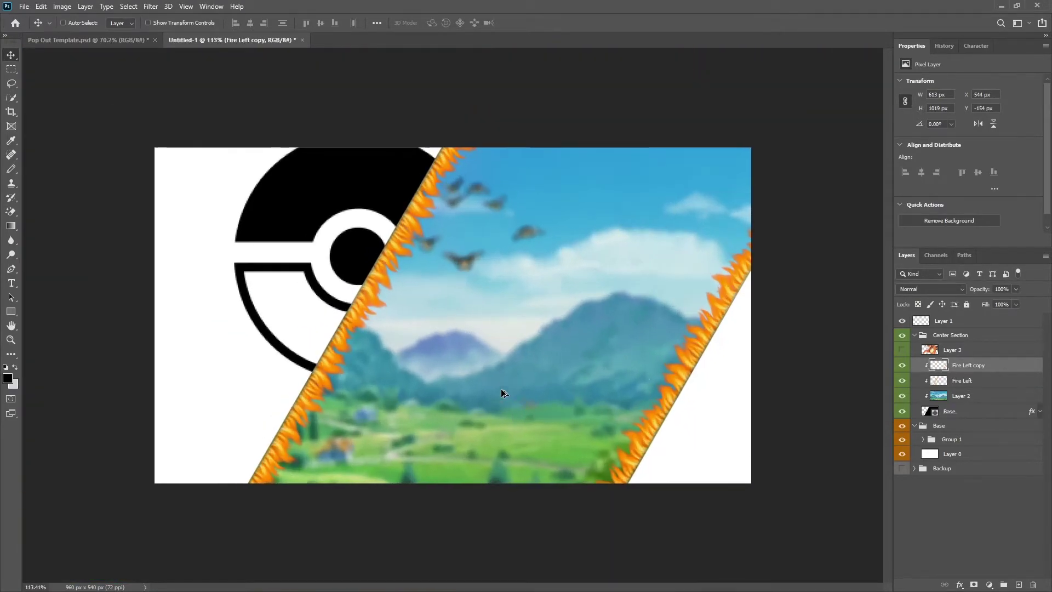
Step: Show the Charizard layer and move it between the two clipped fire layers
click(964, 349)
click(901, 349)
drag(951, 355, 971, 381)
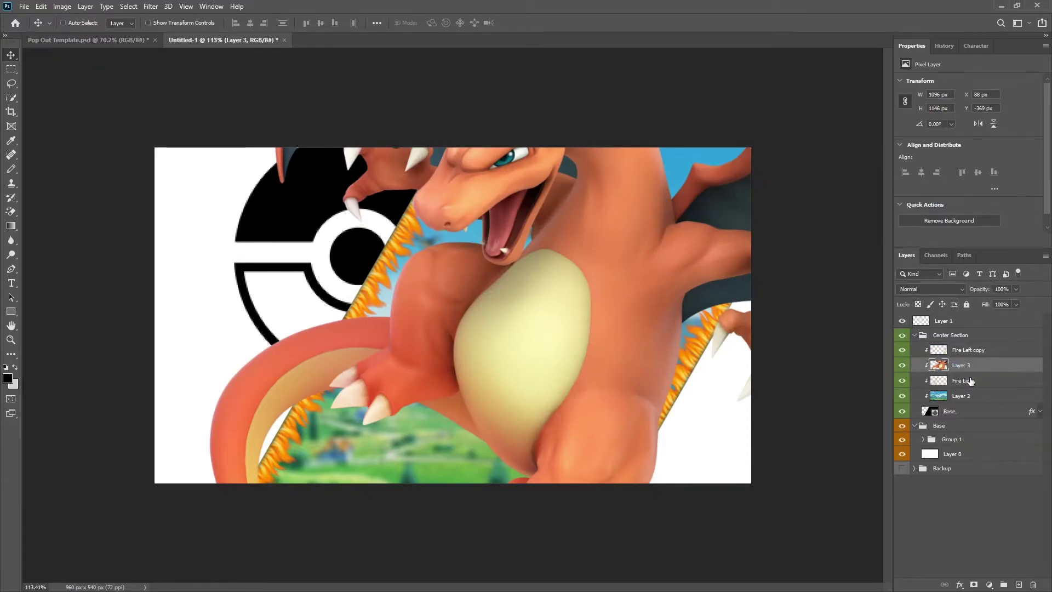
Step: Move Charizard down and scale it proportionally to about 66.5%, positioning it over the diagonal center section
scroll(551, 297, down, 5)
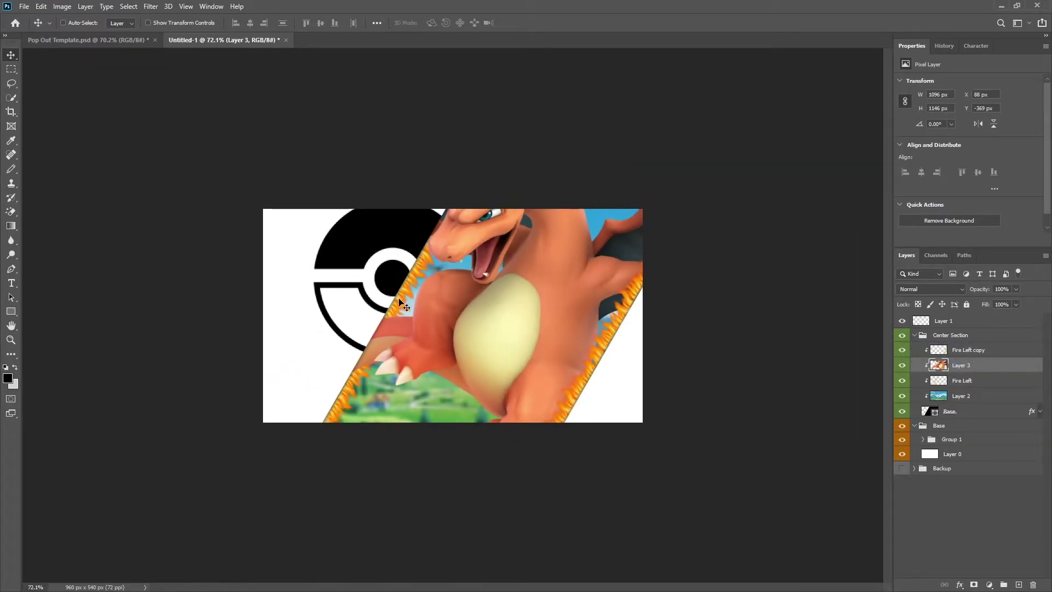
drag(546, 298, 545, 335)
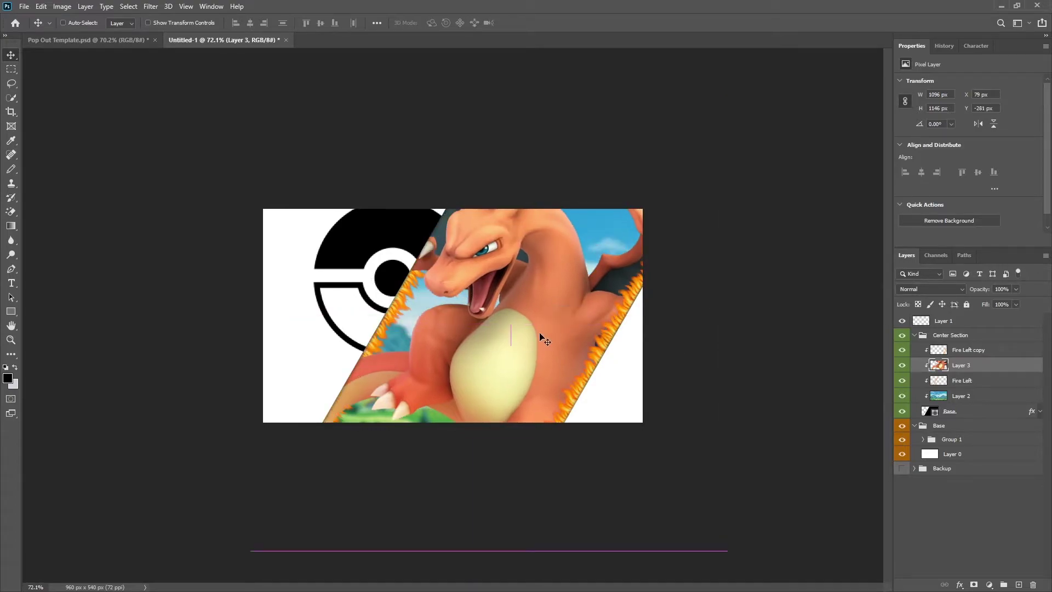
key(ctrl+t)
drag(728, 98, 619, 211)
drag(524, 374, 561, 323)
drag(663, 160, 615, 197)
key(ctrl+z)
drag(537, 326, 569, 282)
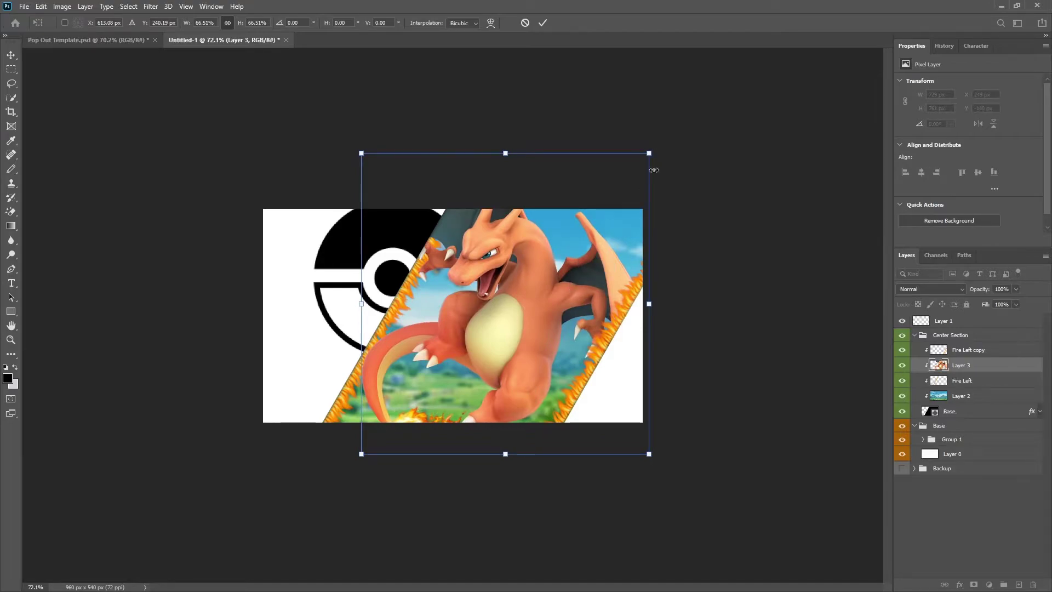
Step: Scale Charizard down further to about 635 x 656 px and position its body within the diagonal center section
drag(651, 156, 621, 183)
drag(539, 292, 540, 287)
drag(627, 158, 621, 184)
drag(551, 237, 542, 244)
click(542, 22)
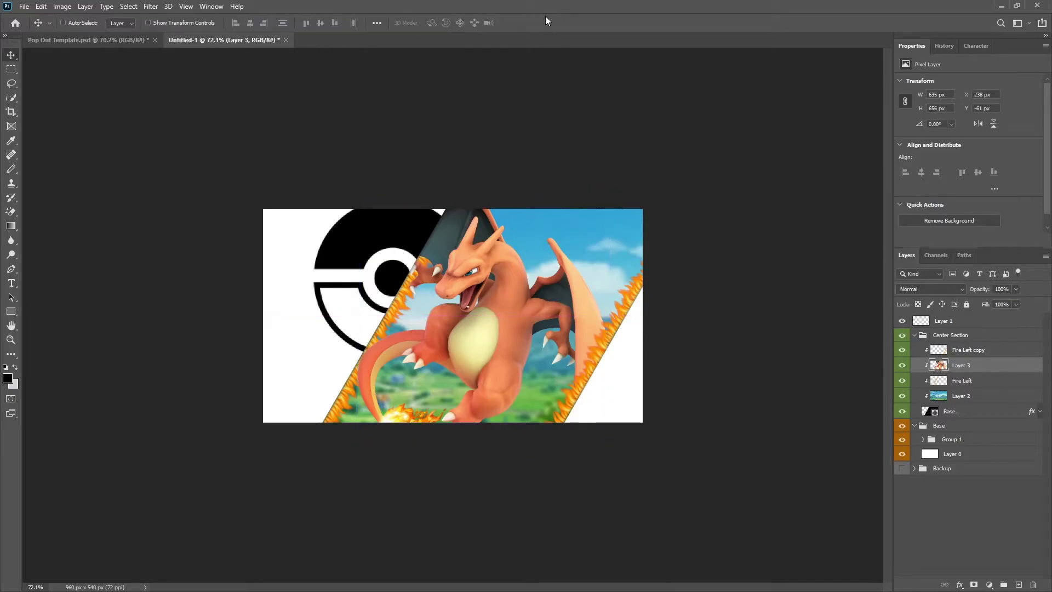
Step: Adjust the Charizard layer's brightness to -14 and contrast to 16
click(70, 6)
mouse_move(94, 34)
click(329, 32)
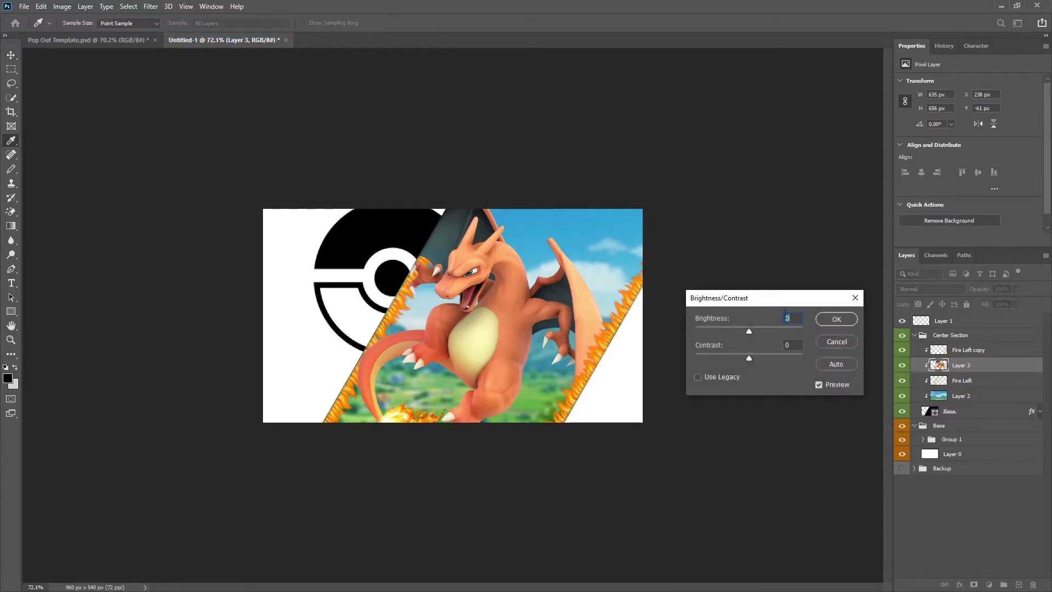
mouse_move(748, 331)
mouse_down()
mouse_move(758, 358)
mouse_move(742, 331)
mouse_up()
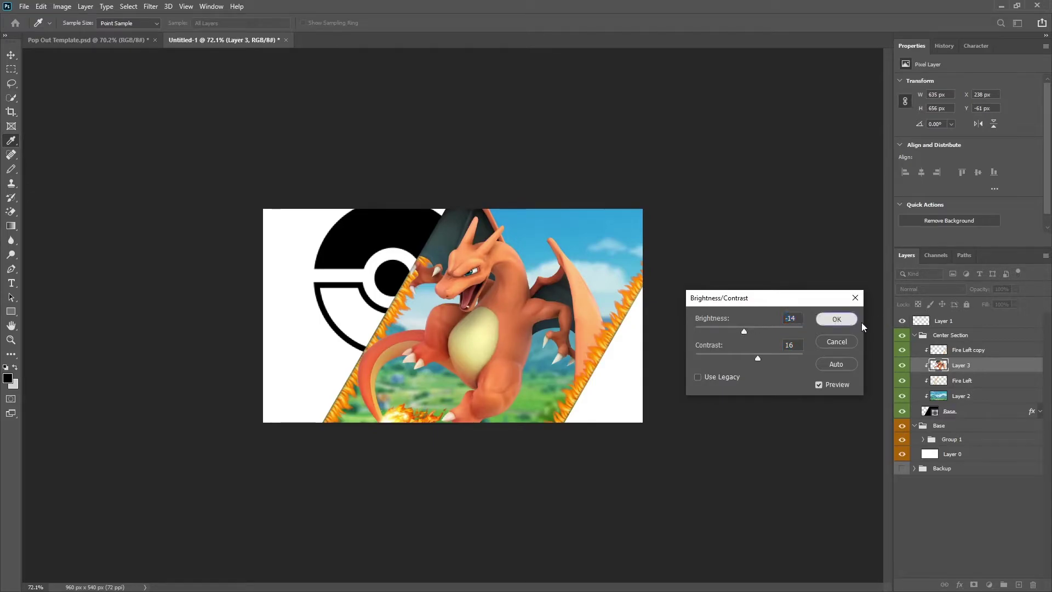
click(836, 318)
key(v)
Step: Give Charizard a drop shadow with 161° angle, 8 px distance and 10 px size, and rasterize the layer style
right_click(976, 365)
click(891, 145)
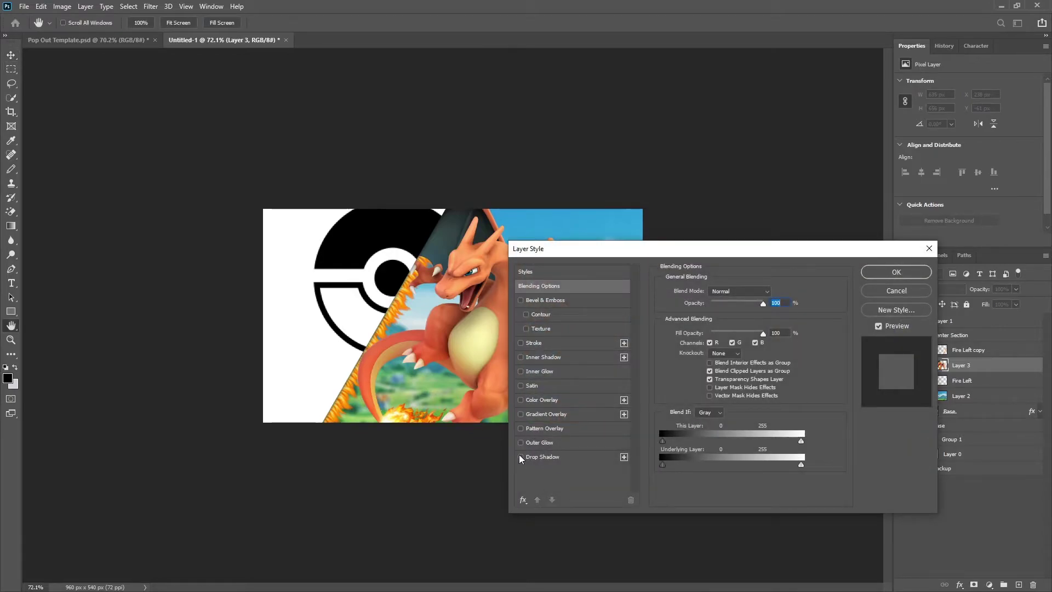
click(540, 457)
drag(650, 242, 700, 354)
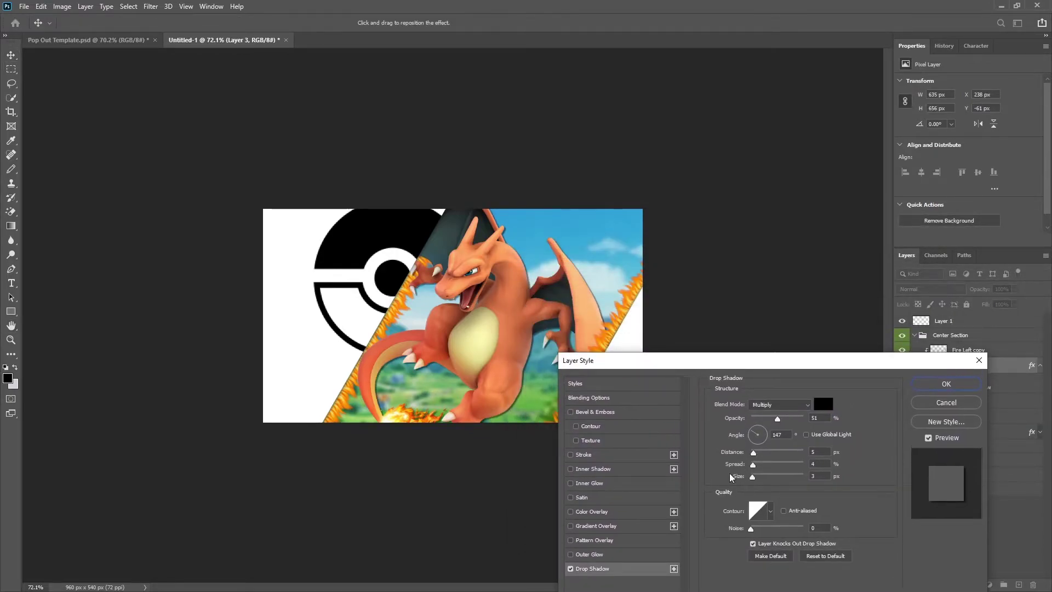
drag(753, 452, 761, 451)
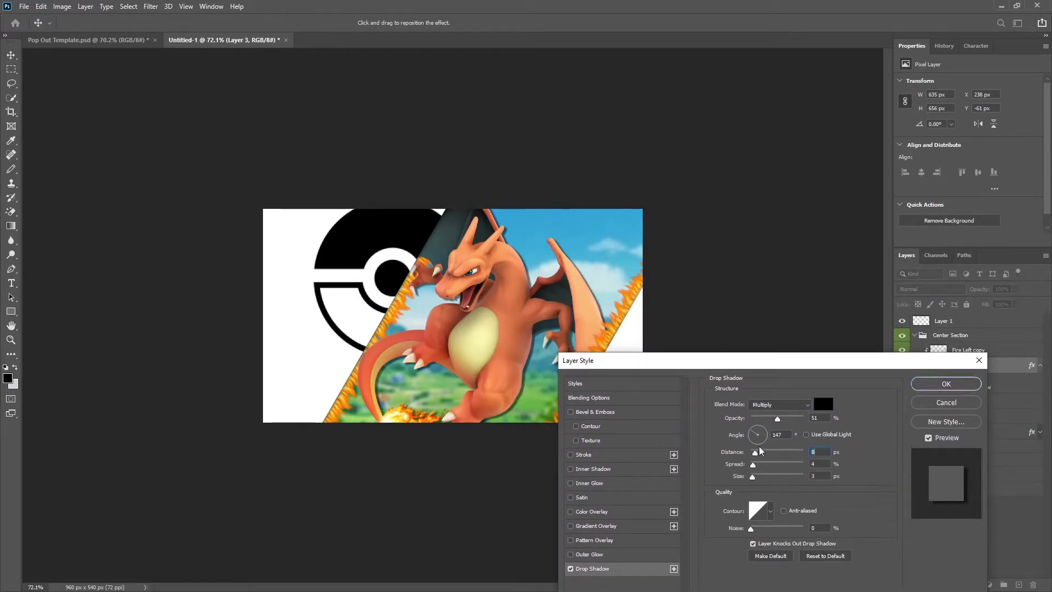
click(750, 431)
drag(756, 478, 753, 466)
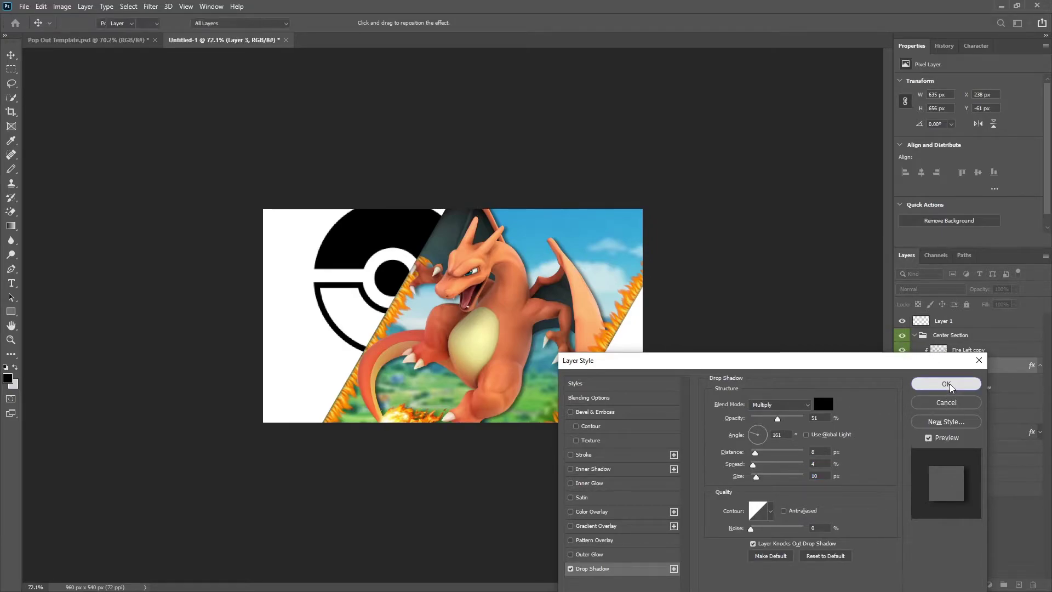
click(946, 384)
right_click(969, 368)
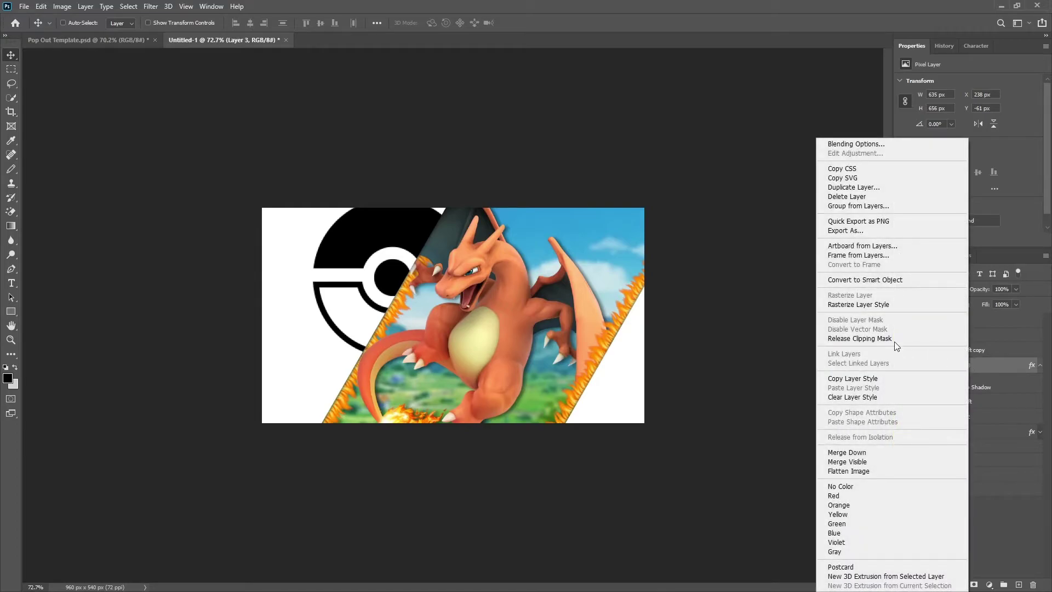
click(896, 307)
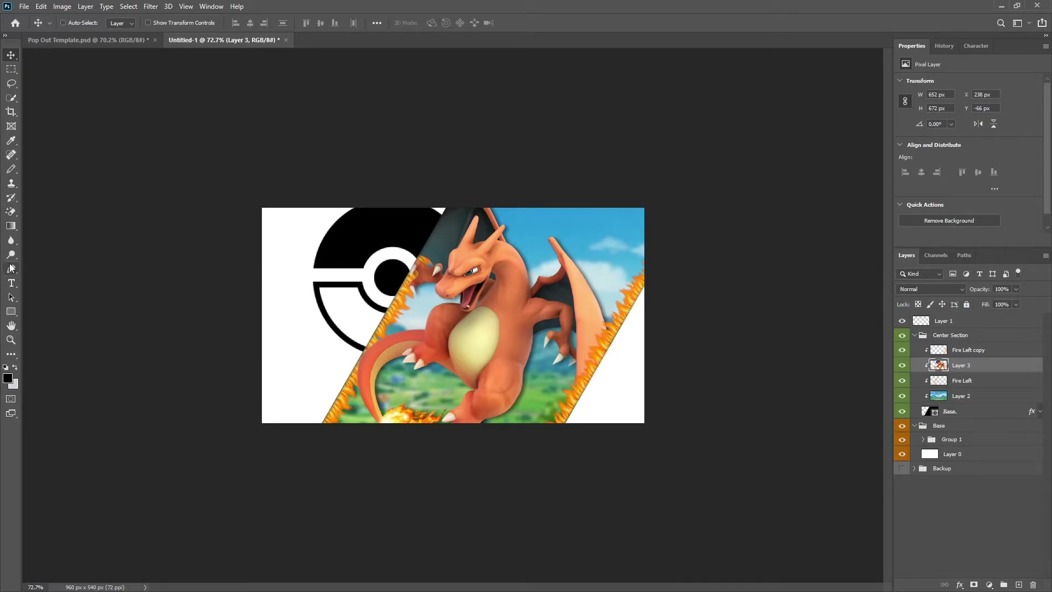
Step: Draw a Pen tool path enclosing Charizard's wing and claw that reach past the center section's left edge
click(12, 268)
scroll(382, 200, up, 2)
scroll(382, 200, up, 5)
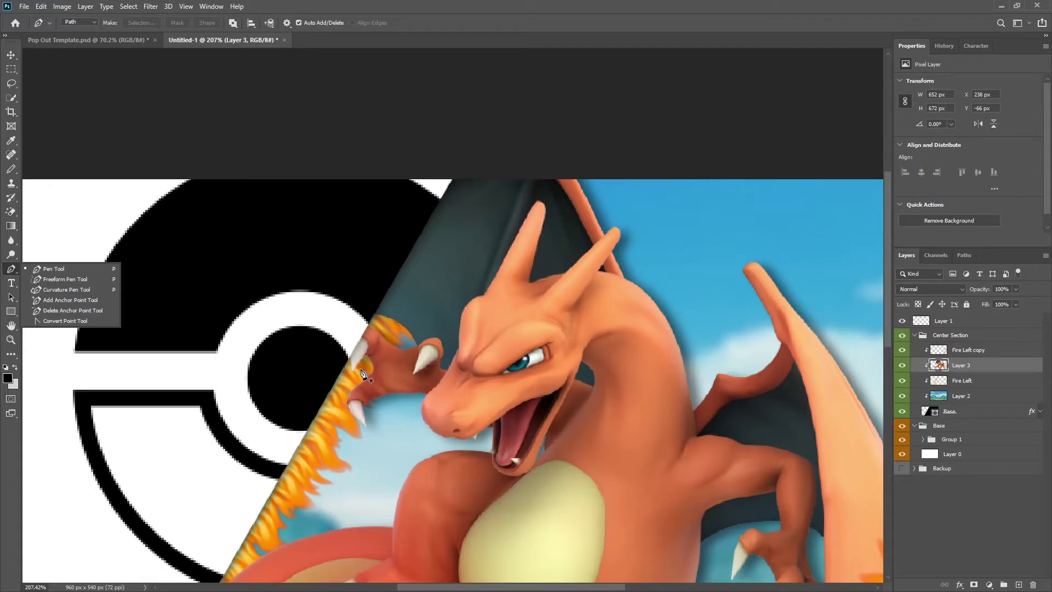
click(355, 373)
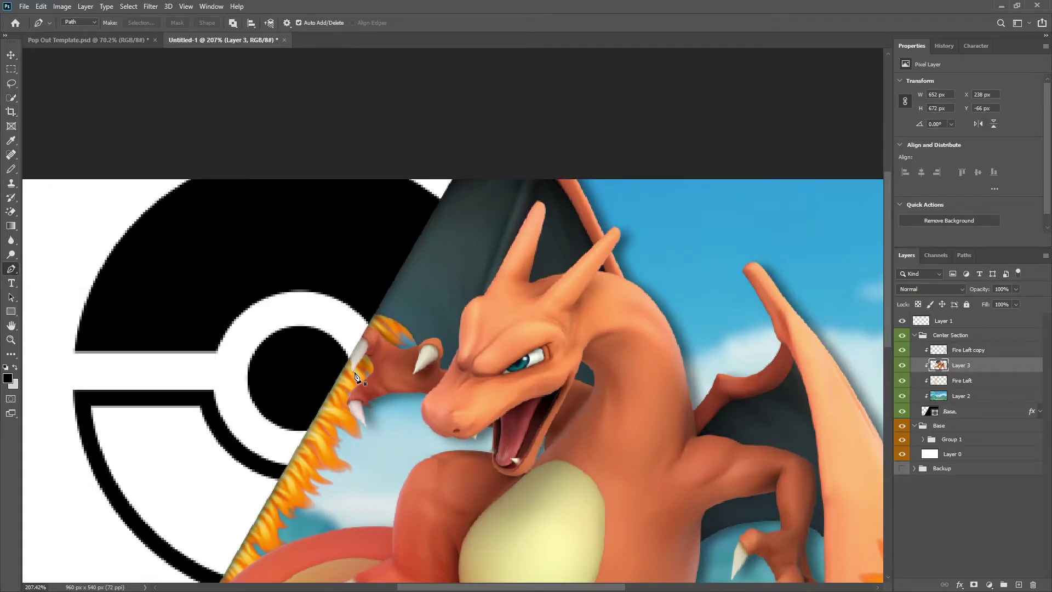
click(551, 156)
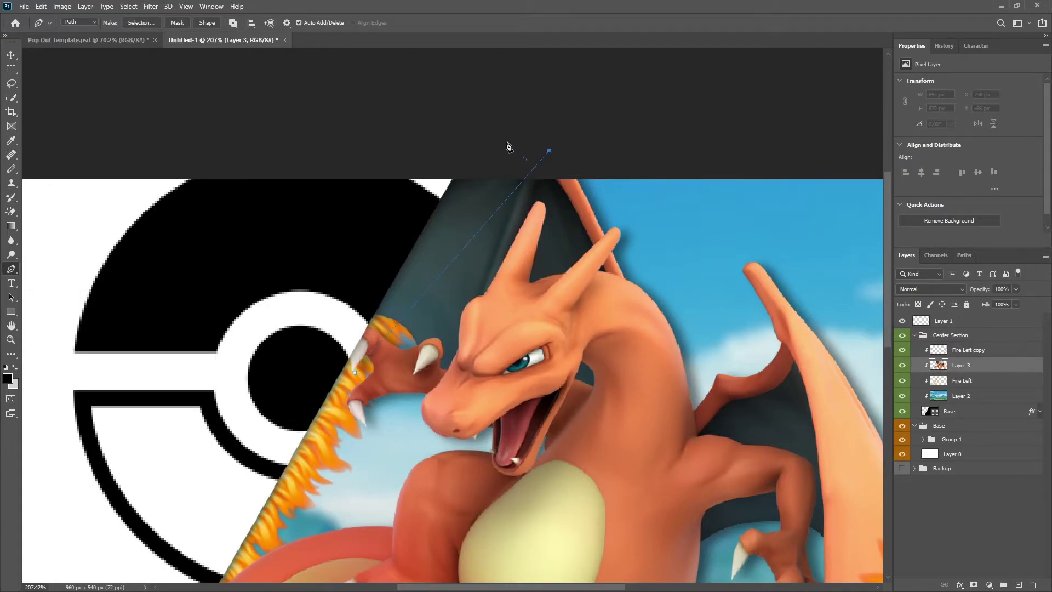
scroll(521, 154, down, 5)
click(423, 85)
drag(118, 114, 126, 149)
click(157, 465)
drag(312, 468, 318, 424)
click(347, 336)
click(397, 284)
Step: Turn the path into a selection and cut the enclosed wing and claw to a new layer
right_click(414, 283)
click(442, 289)
click(582, 162)
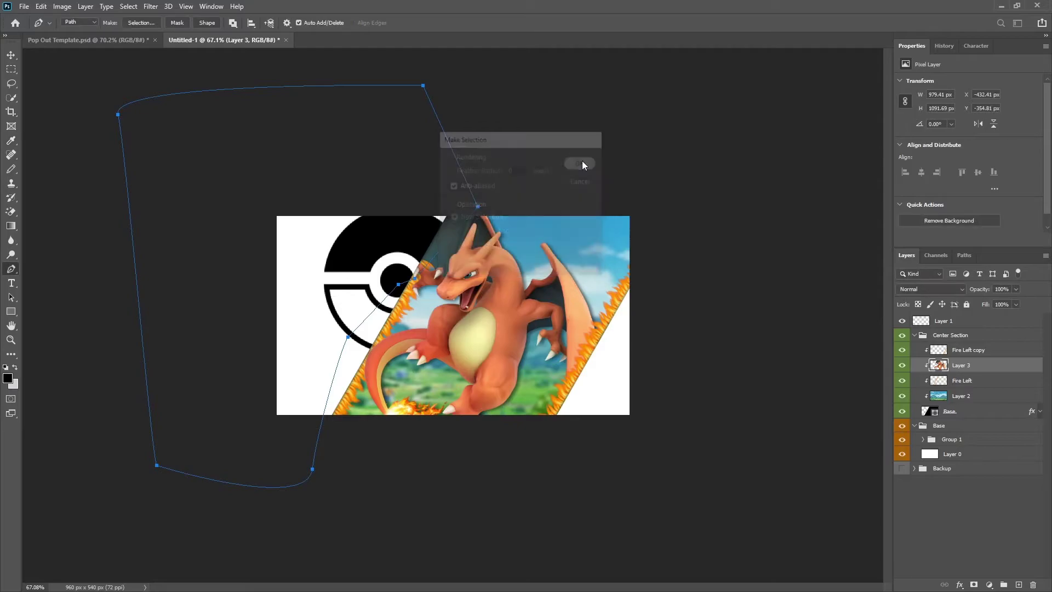
key(ctrl+shift+alt+n)
key(alt+BackSpace)
key(ctrl+d)
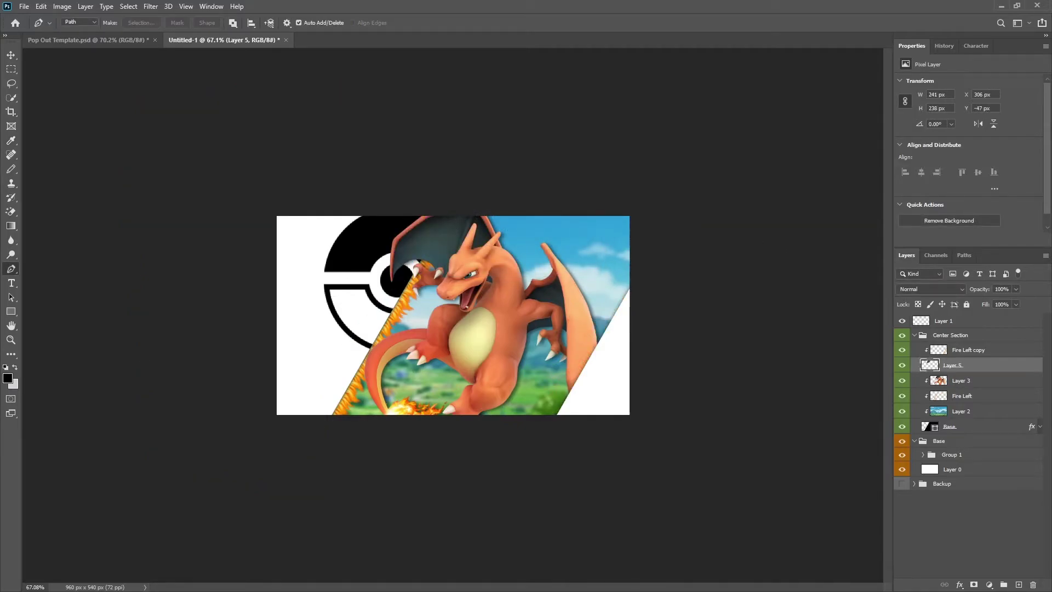
Step: Move the cut-out layer above Fire Left copy, clip Fire Left copy again, and rename the cut-out layer as Outside Charizard
drag(967, 371, 943, 354)
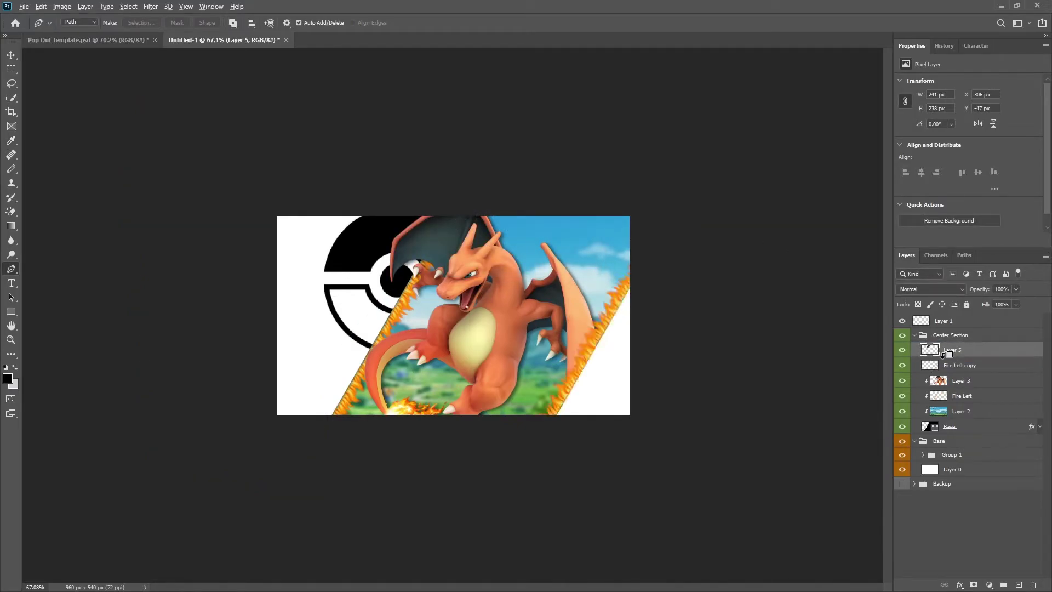
alt+click(948, 371)
double_click(953, 351)
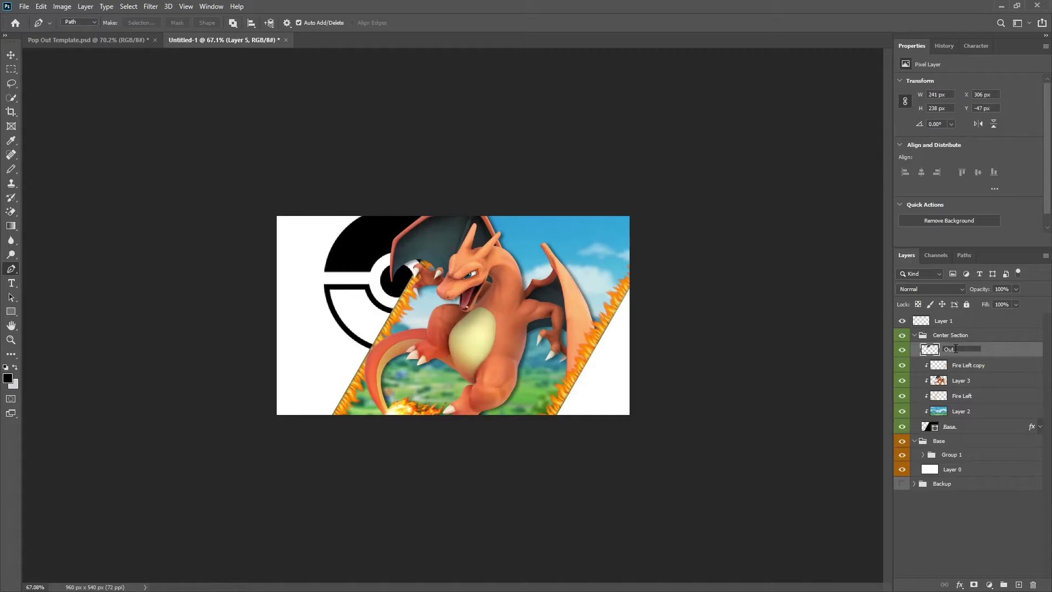
text(de Charizard)
key(Return)
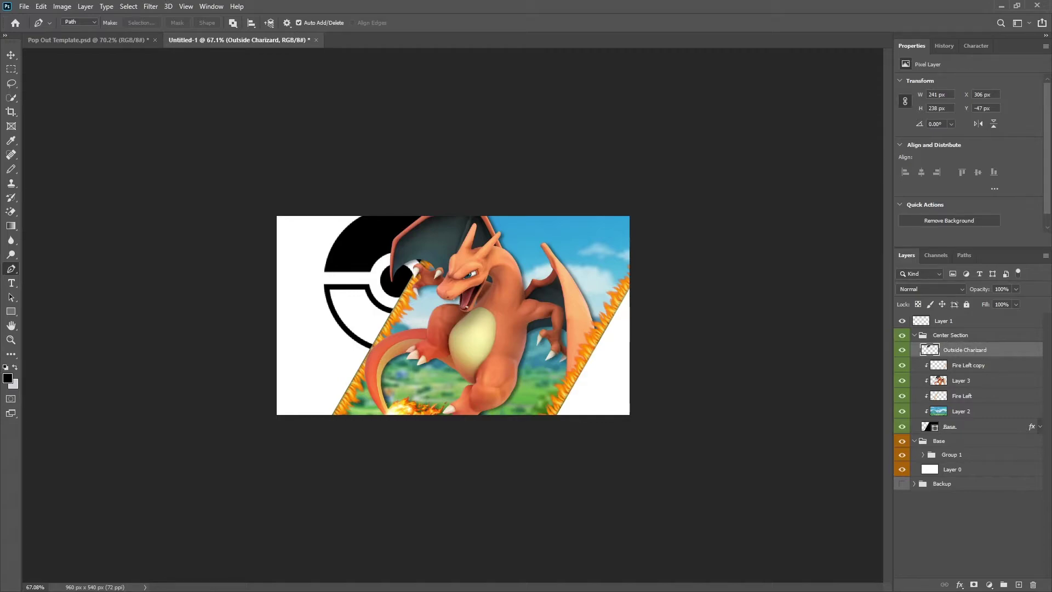
Step: Add a gradient overlay to the white background Layer 0 using the Foreground to Background preset
key(x)
right_click(956, 469)
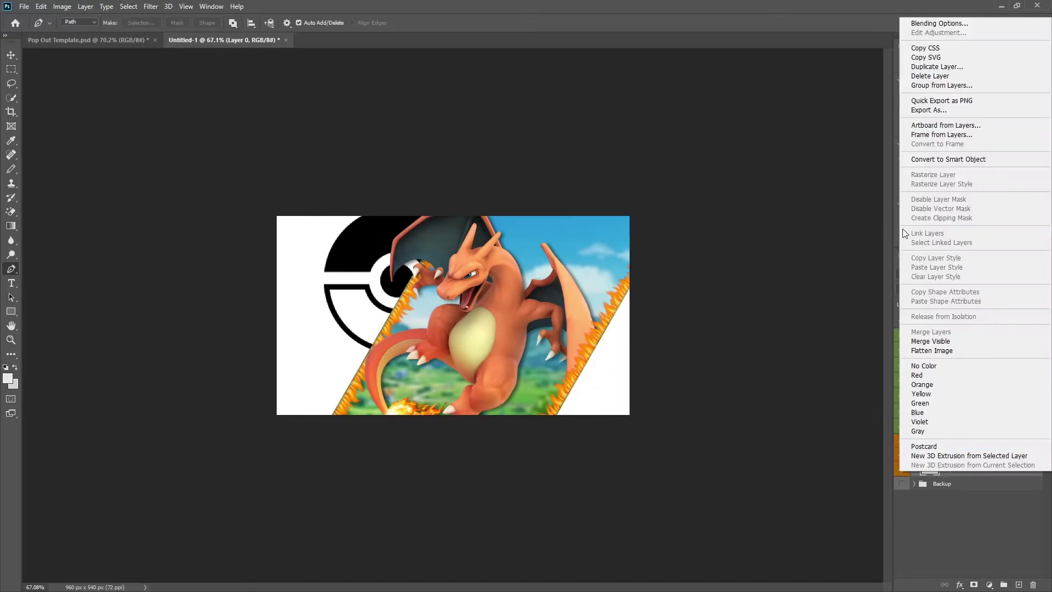
click(959, 25)
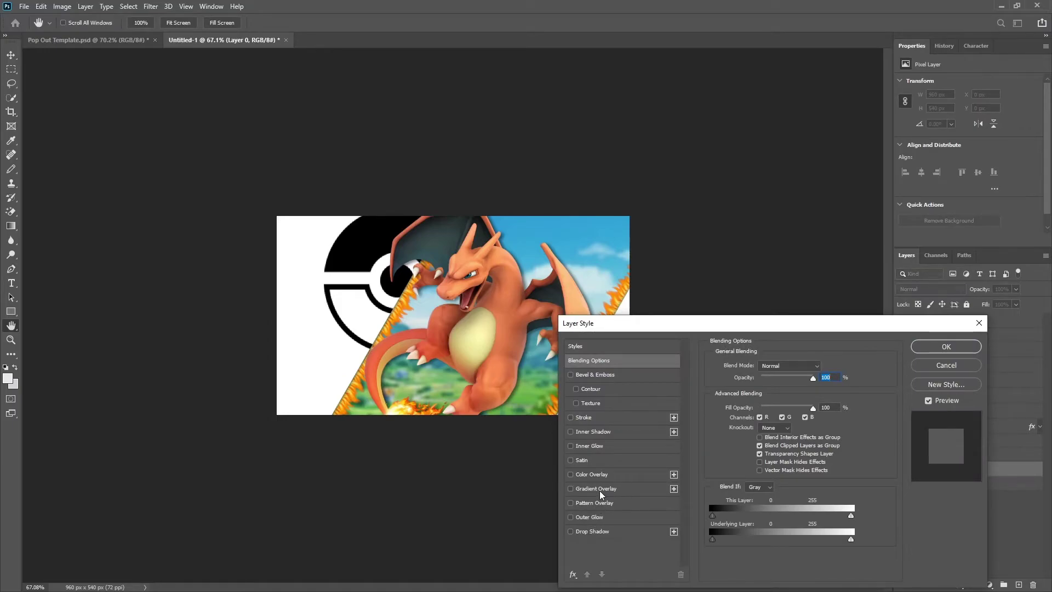
click(599, 489)
click(786, 390)
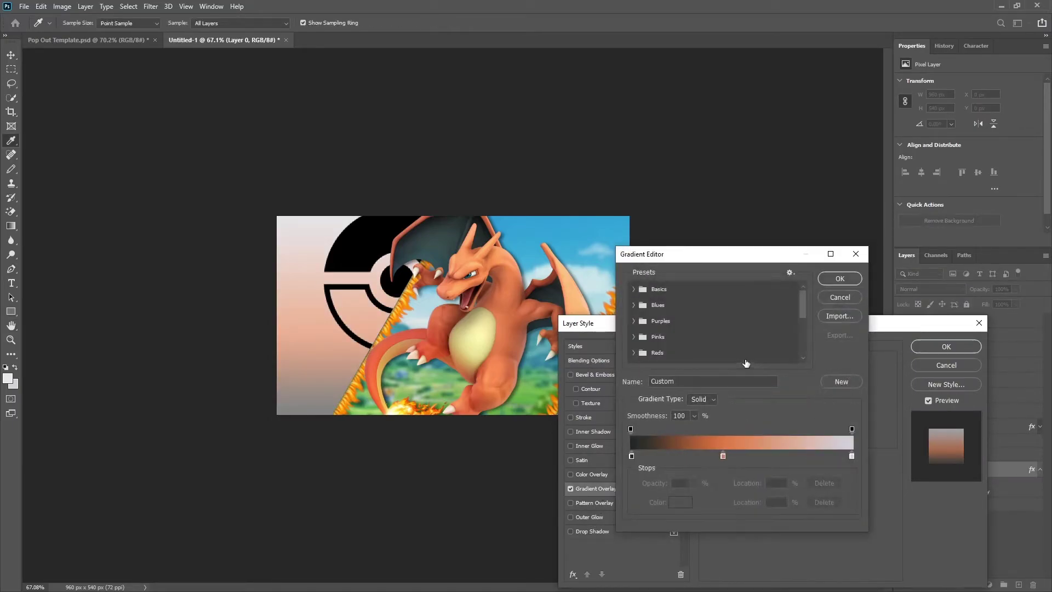
click(635, 289)
click(648, 305)
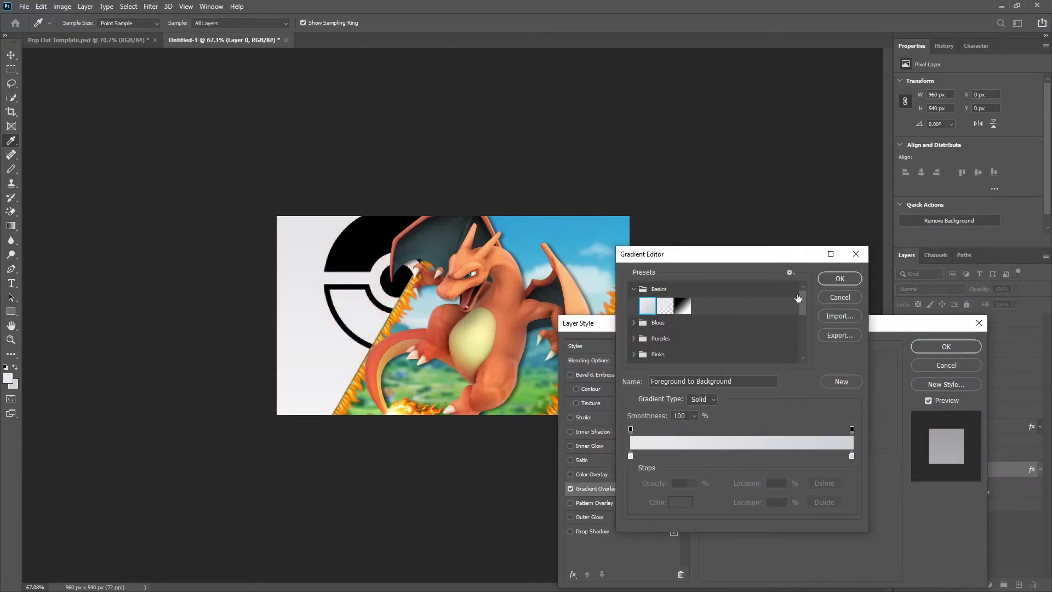
Step: Use #e9e9eb for the gradient's start stop and #d1d2d9 for its end stop, and accept the gradient
click(631, 456)
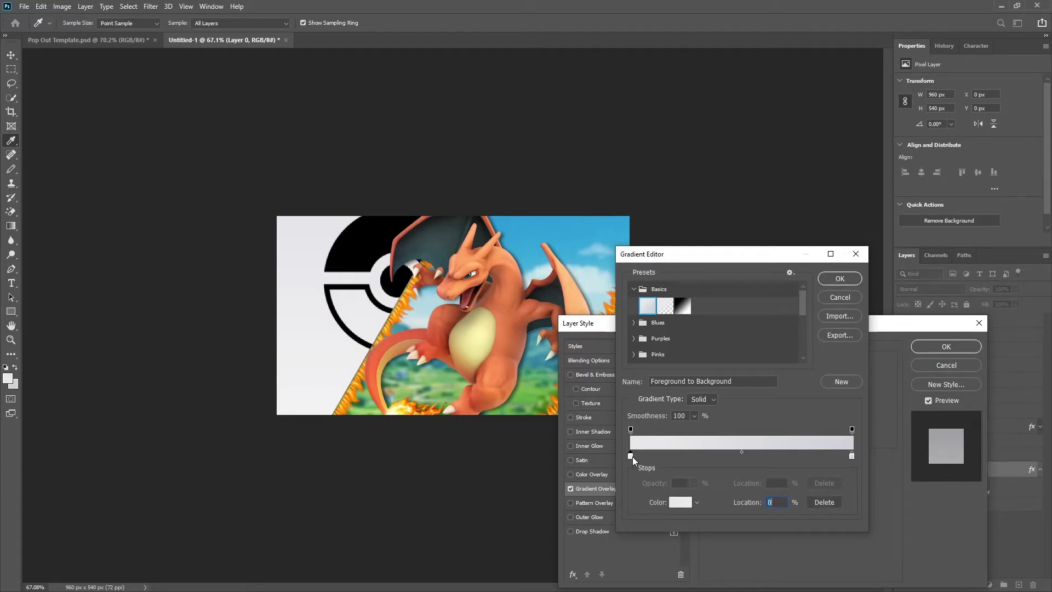
click(679, 502)
click(761, 481)
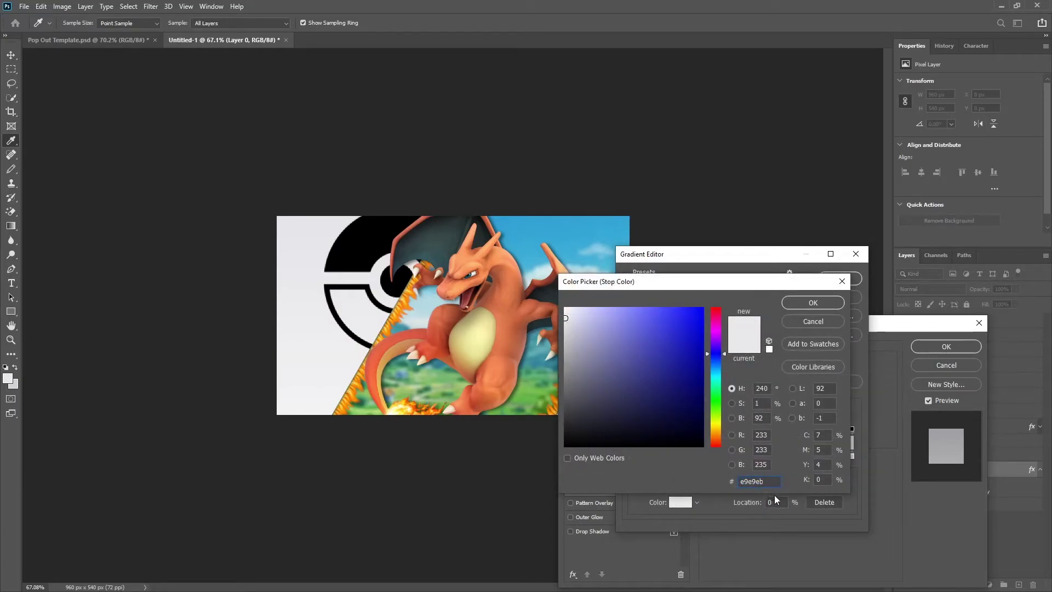
click(832, 319)
click(851, 456)
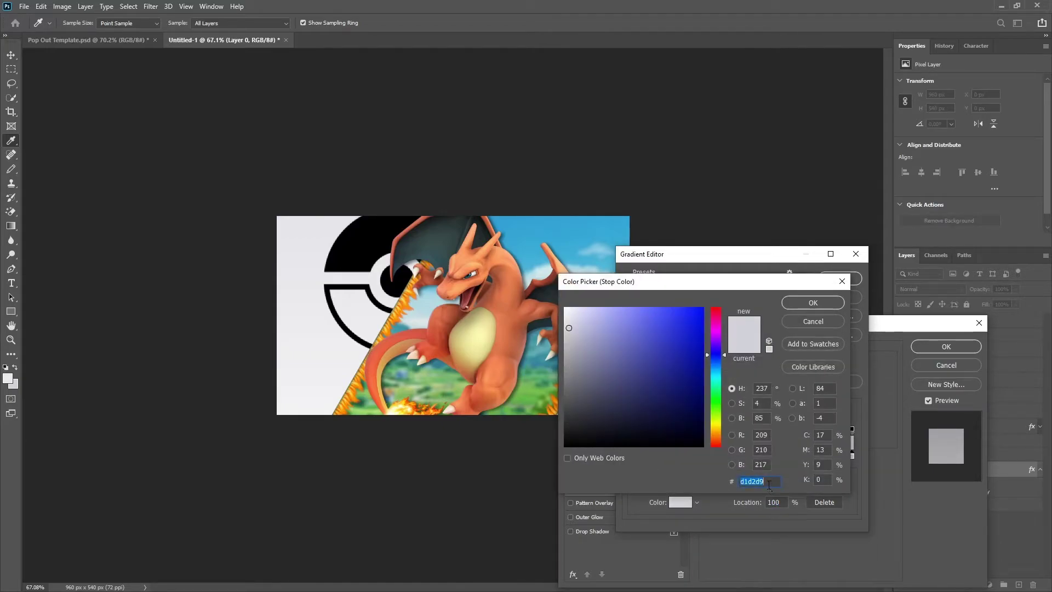
click(817, 304)
click(835, 278)
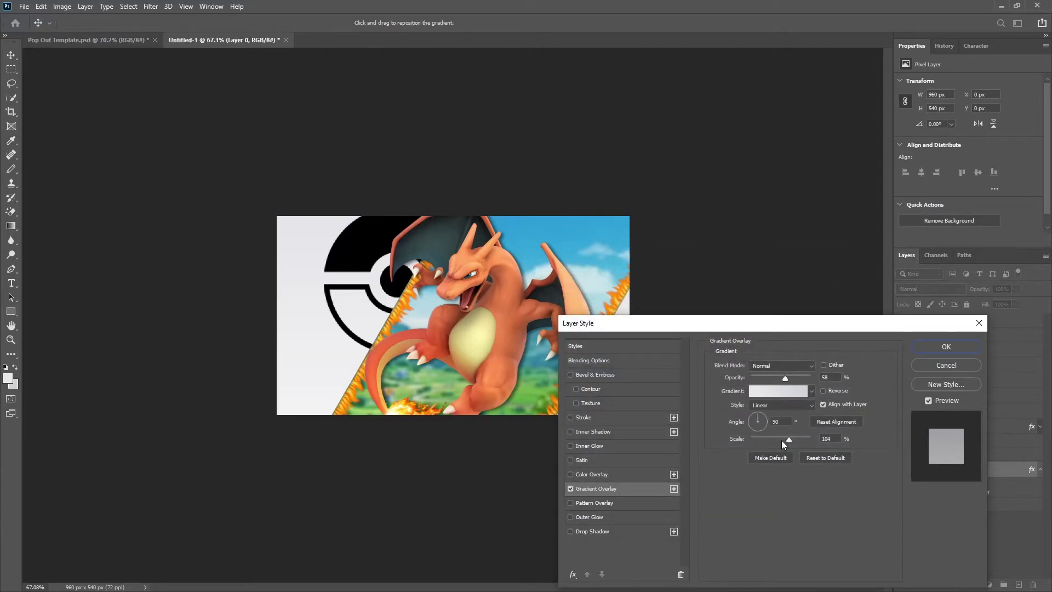
Step: Set the background gradient overlay's opacity to 50% and scale to 106%, and apply it
drag(767, 325, 747, 330)
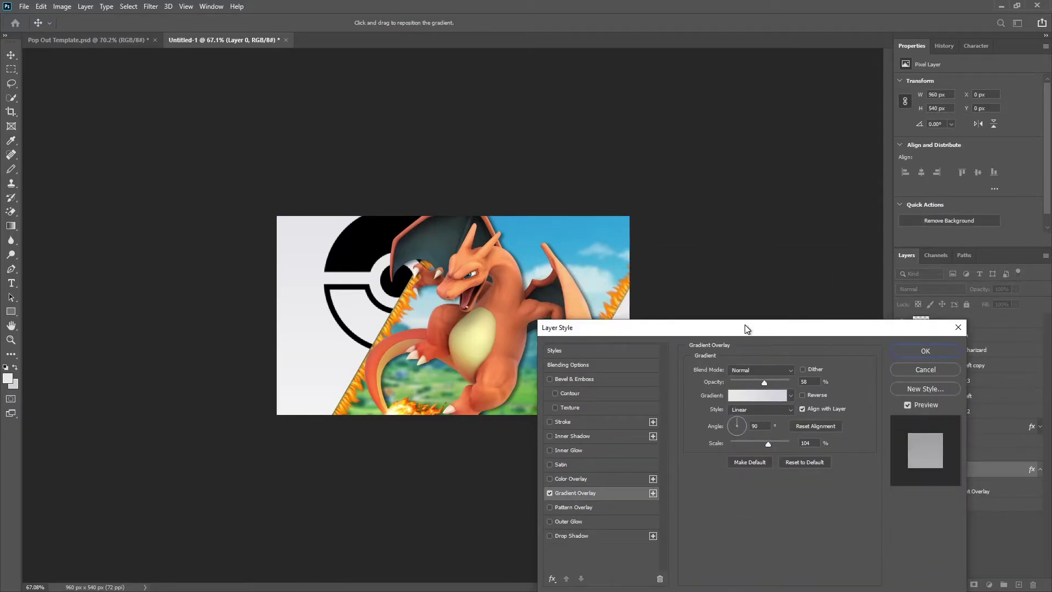
drag(761, 385, 758, 384)
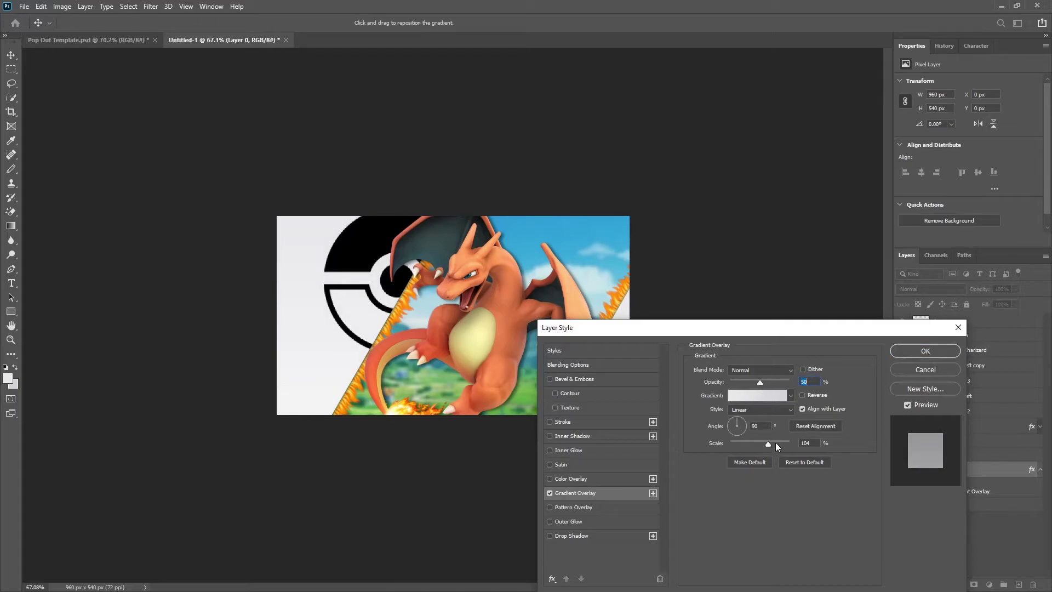
drag(779, 450, 774, 446)
click(736, 424)
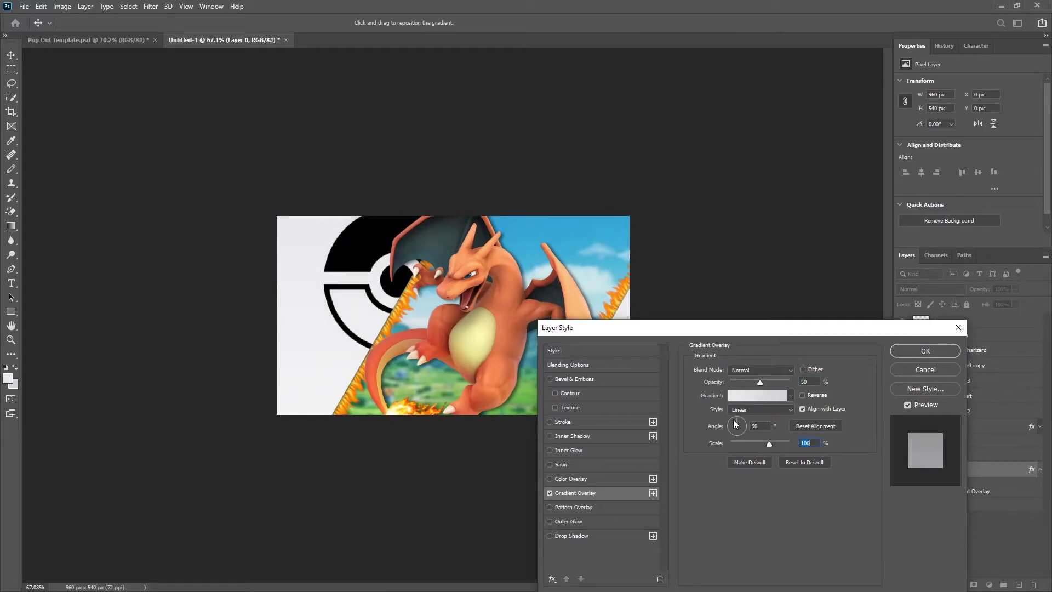
click(909, 350)
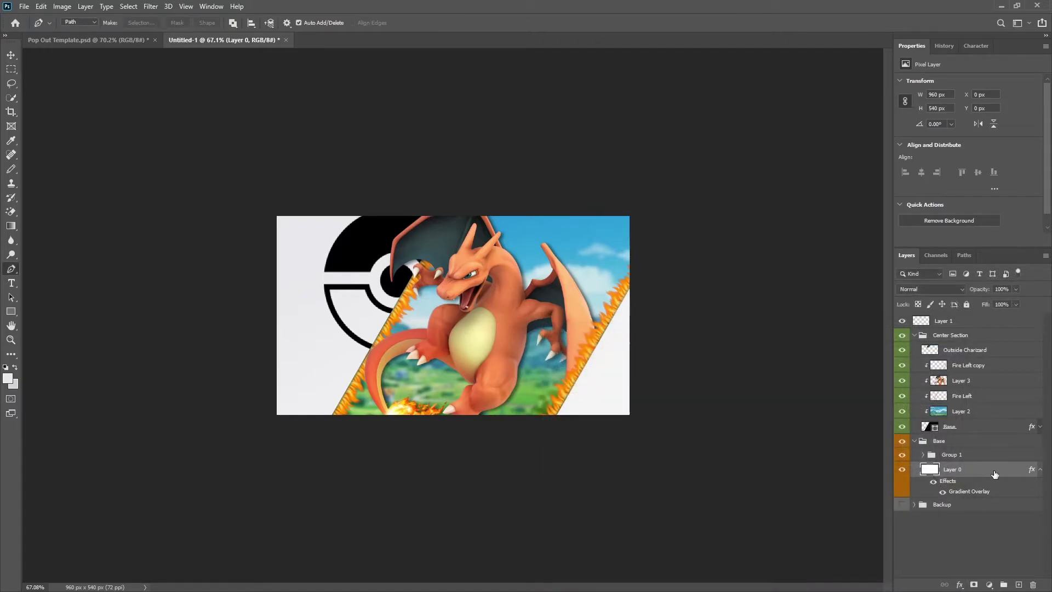
Step: Set the blend mode of the pokeball layer inside Group 1 to Overlay
click(1040, 469)
click(923, 454)
click(961, 469)
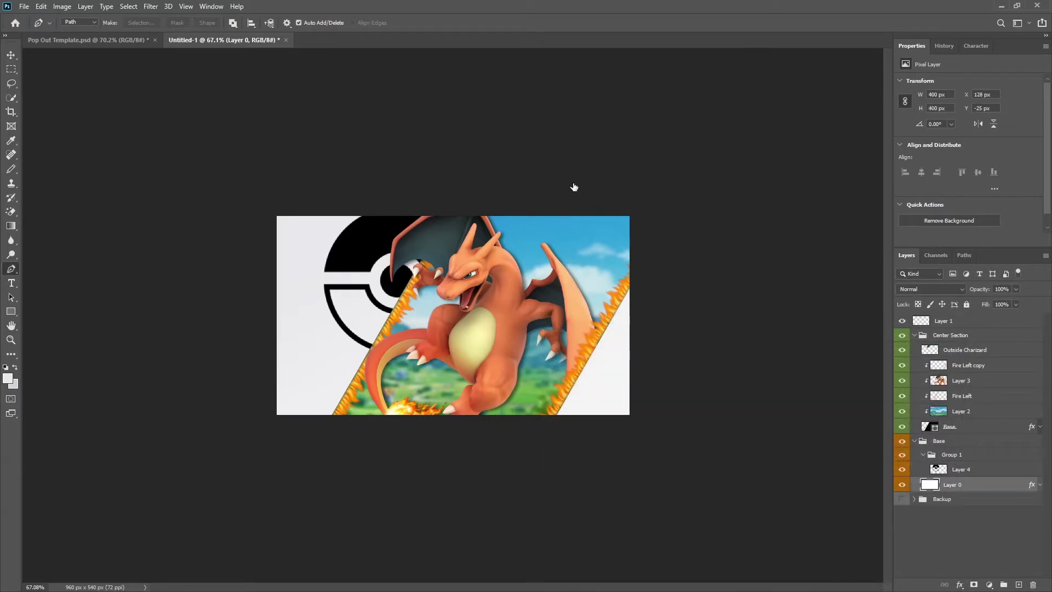
click(919, 289)
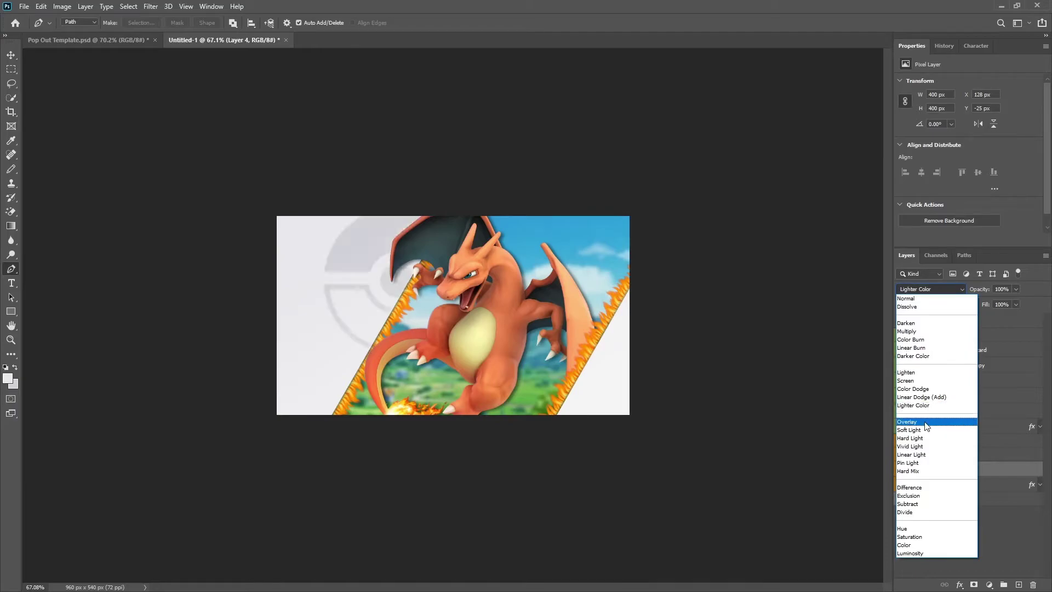
click(931, 422)
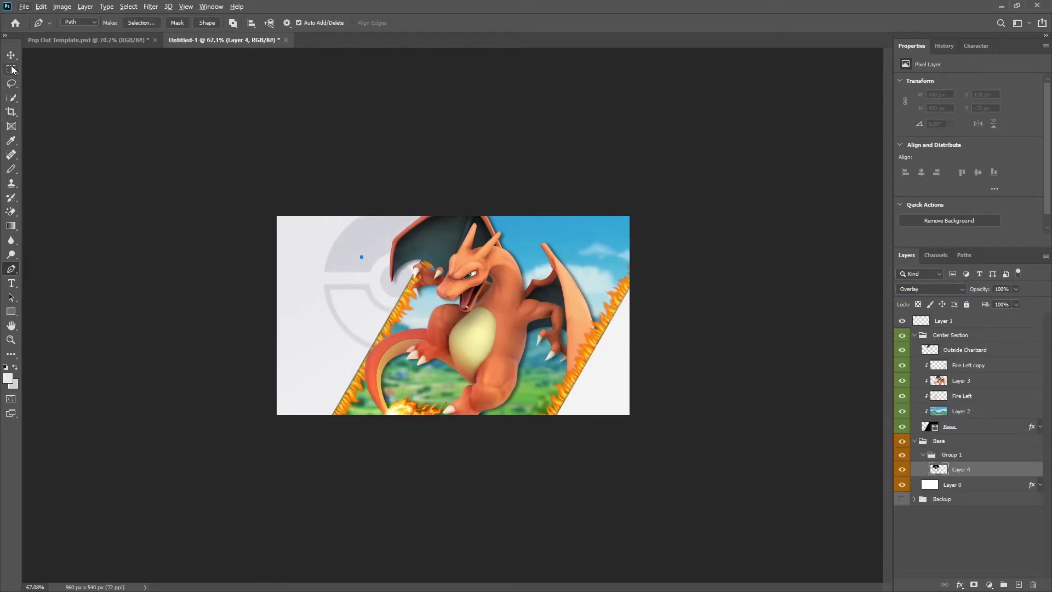
Step: Scale the pokeball layer down to about 56 x 56 px and place it in the canvas's upper-left corner
scroll(188, 153, up, 2)
key(ctrl+t)
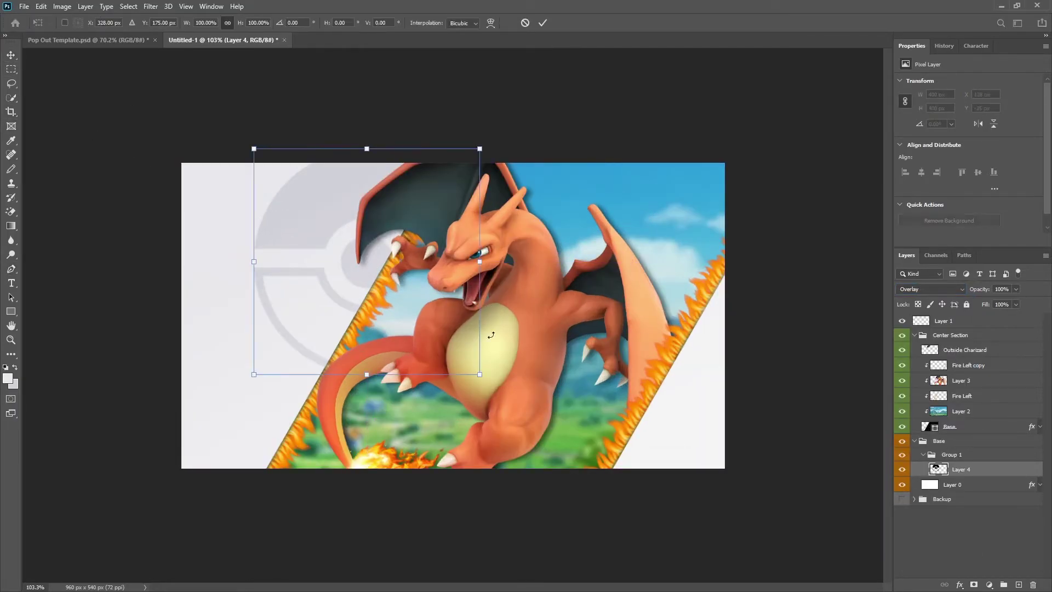
drag(480, 371, 228, 205)
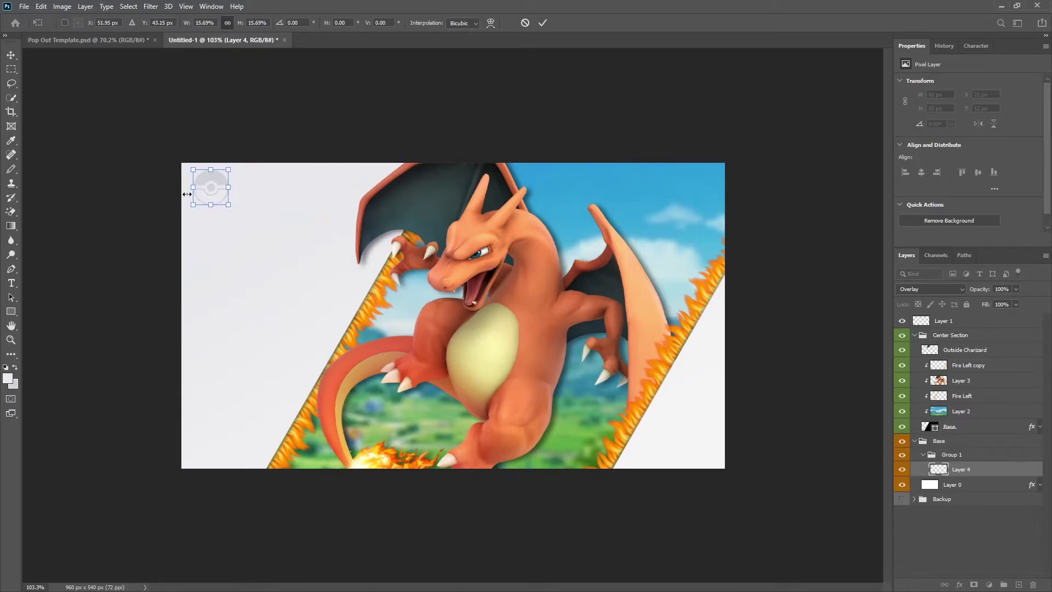
drag(229, 198, 233, 174)
click(542, 23)
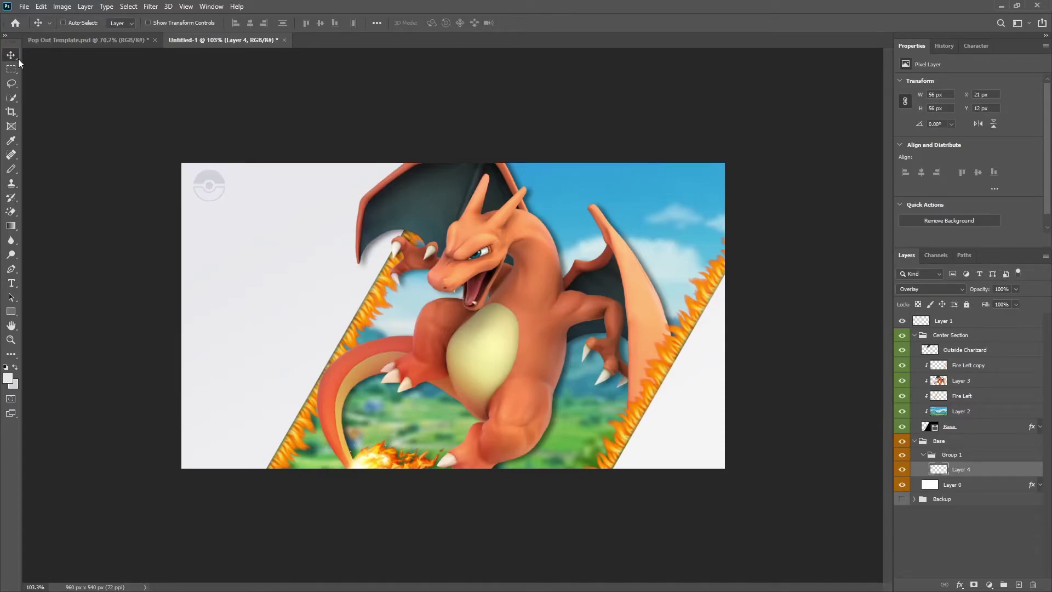
Step: Move the small pokeball to about X 8, Y 16 px and place a duplicate at about X 99, Y -12 px
scroll(95, 96, up, 5)
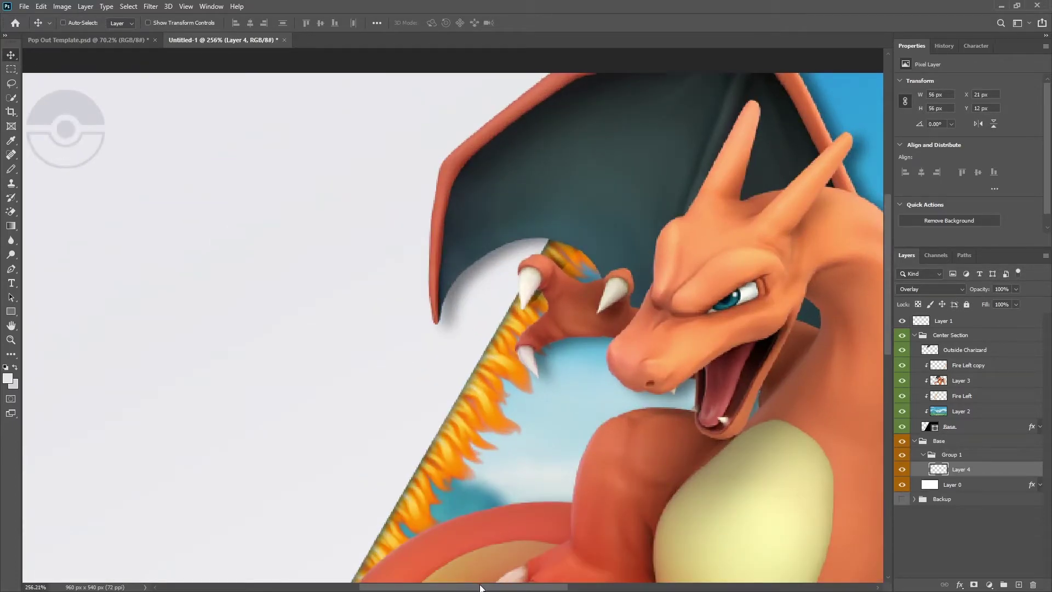
scroll(277, 329, left, 5)
scroll(287, 188, up, 3)
drag(270, 229, 153, 153)
scroll(263, 228, down, 4)
scroll(153, 152, up, 2)
drag(93, 121, 182, 121)
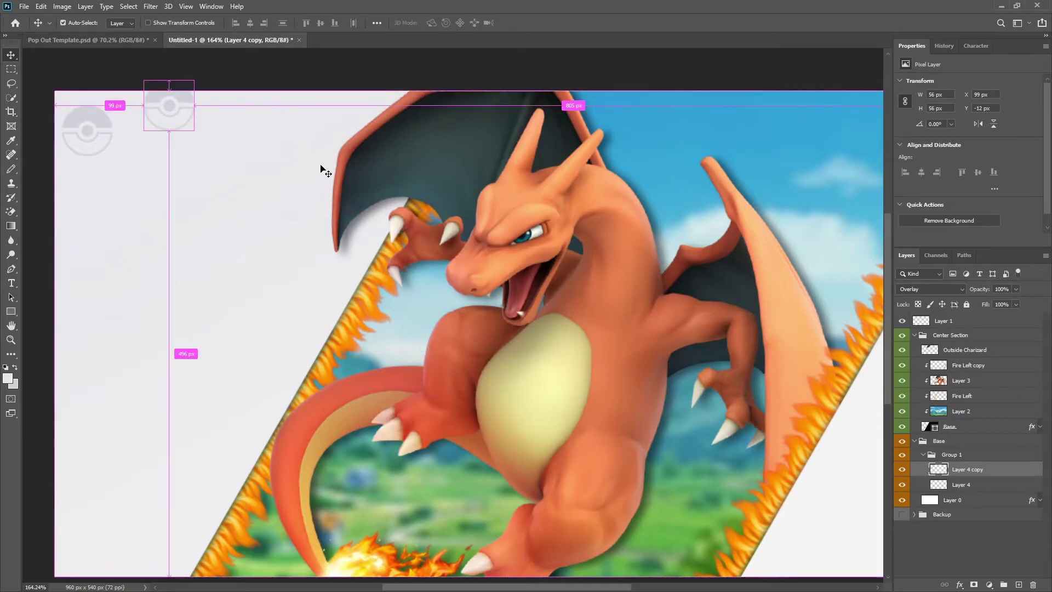
Step: Duplicate Layer 4 and place the copy as the third pokeball in the row, level with the first one
click(970, 485)
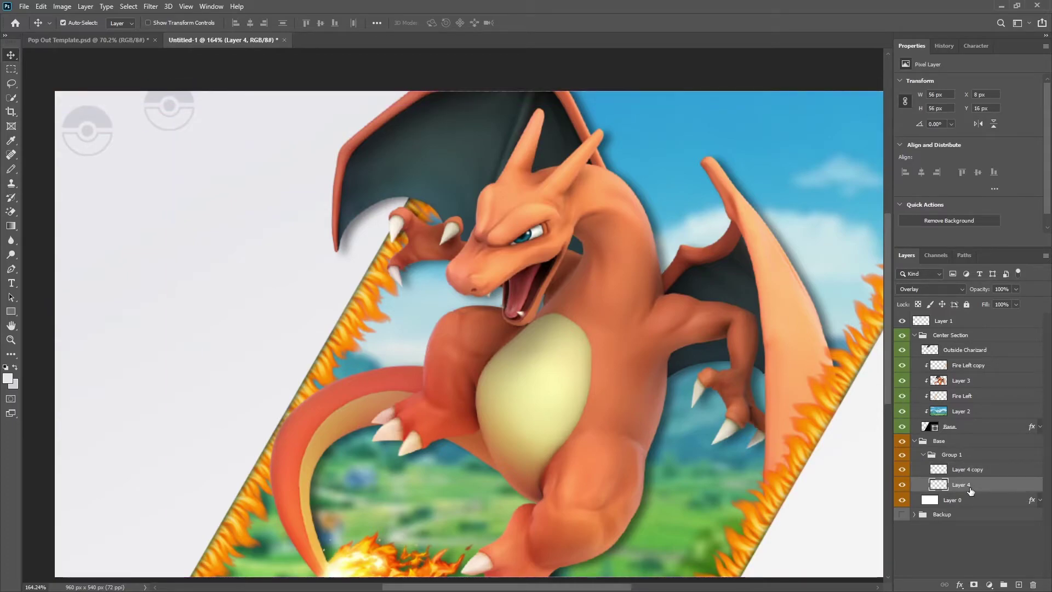
key(ctrl+j)
drag(101, 146, 263, 163)
key(ctrl+0)
mouse_move(125, 174)
Step: Duplicate the raised second pokeball and place the copy fourth in the row at about X 281, Y -12 px
click(959, 500)
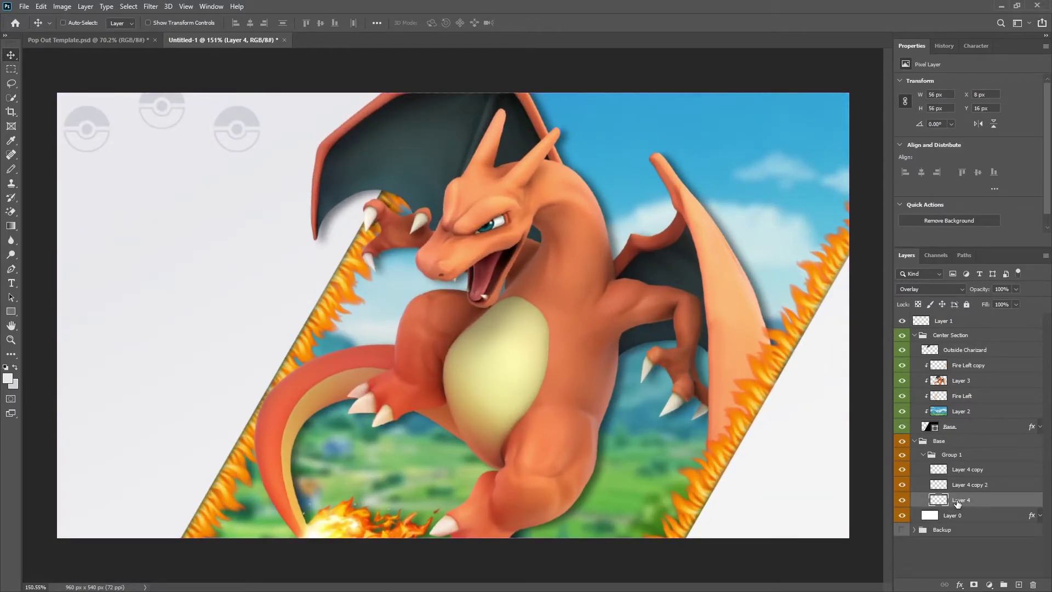
click(964, 471)
key(ctrl+j)
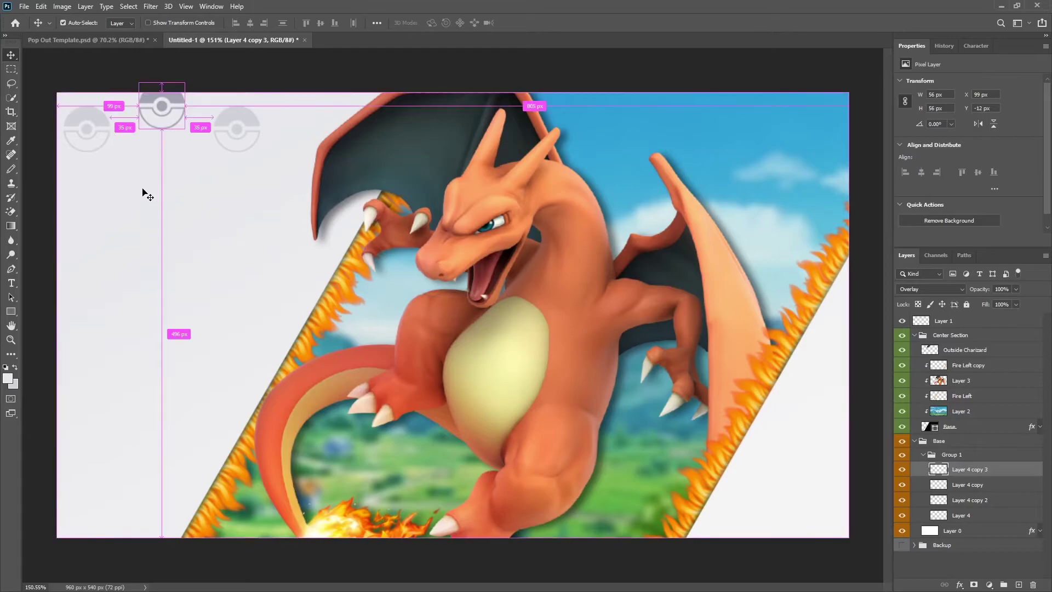
drag(172, 142, 318, 146)
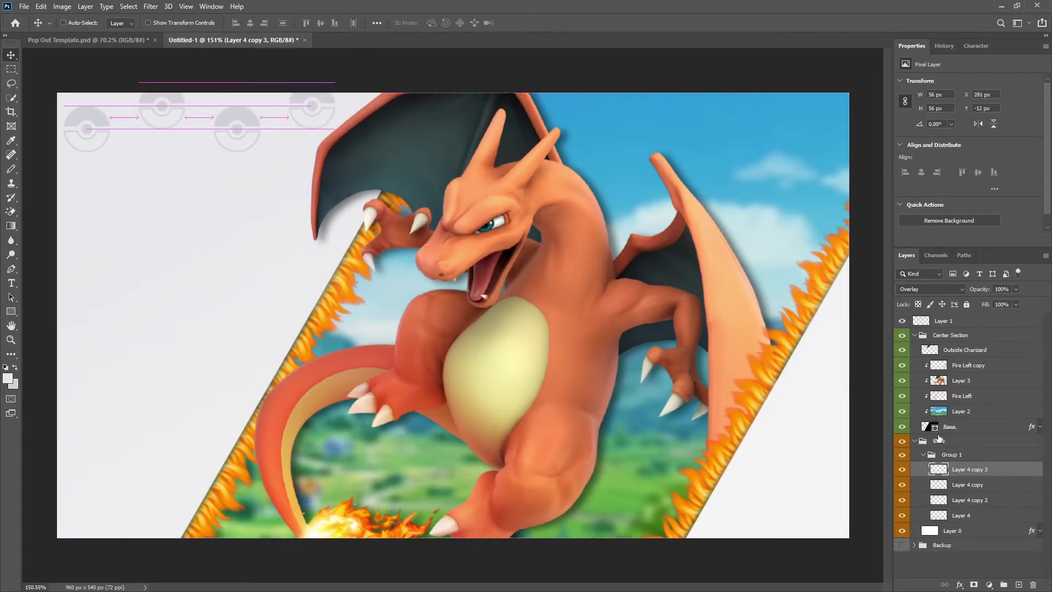
Step: Duplicate the third and fourth pokeballs together and continue the row with the pair at about X 362, Y -12 px
click(902, 484)
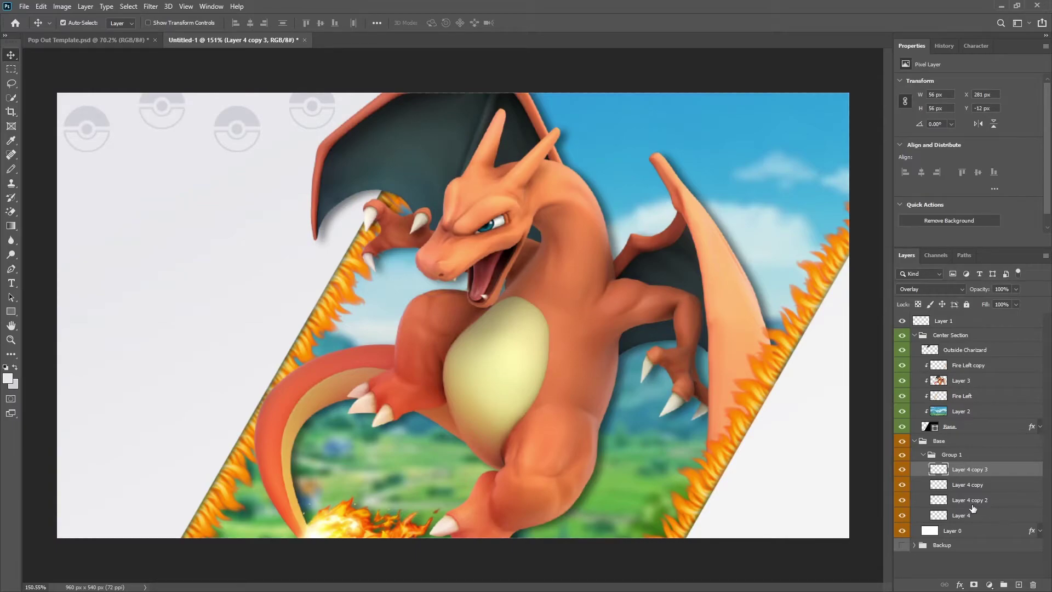
ctrl+click(970, 500)
drag(230, 154, 388, 146)
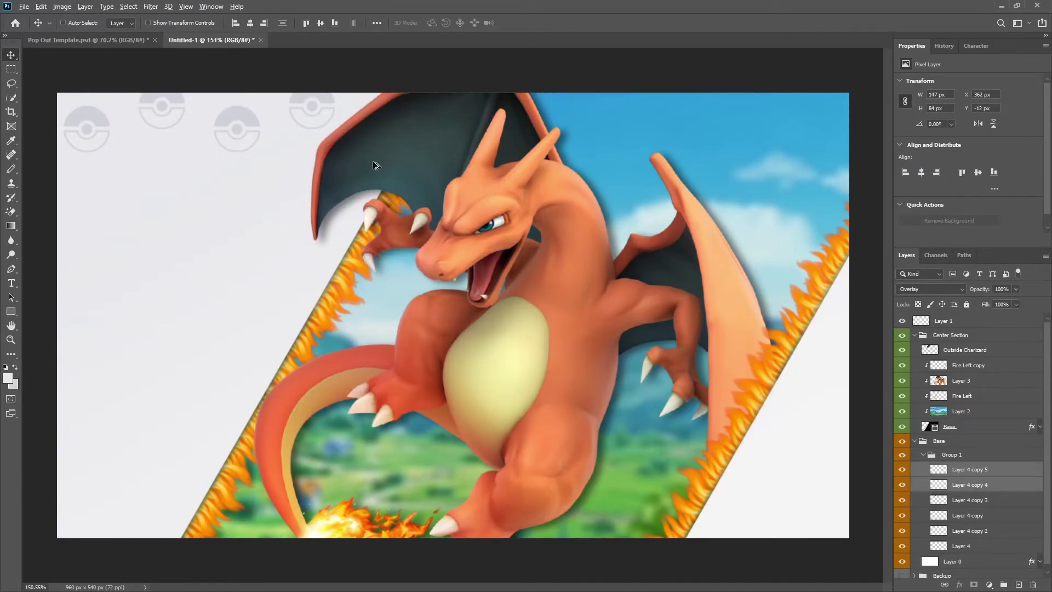
key(ctrl+0)
click(956, 545)
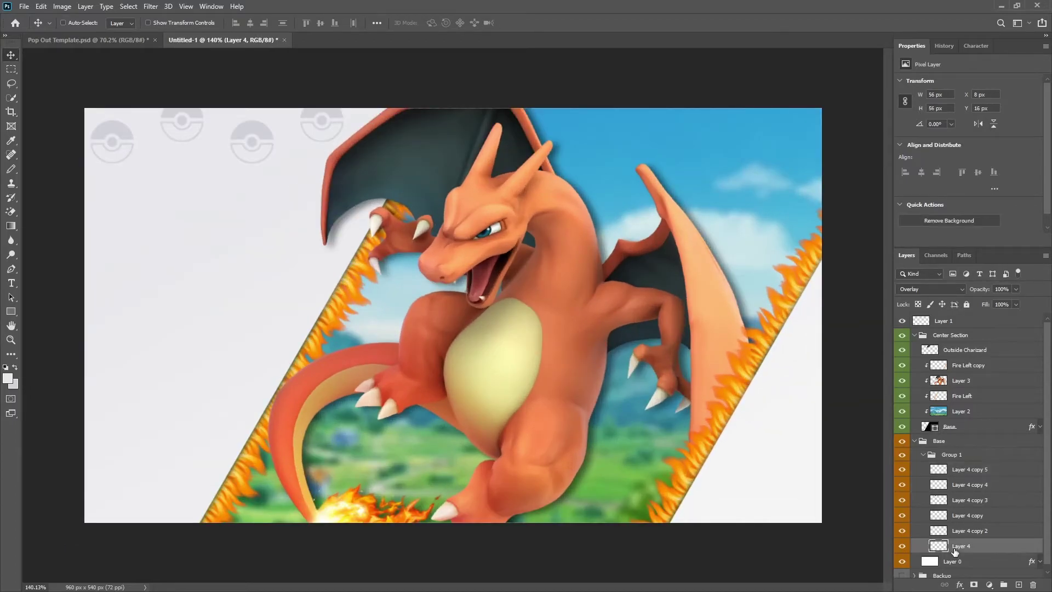
key(ctrl+t)
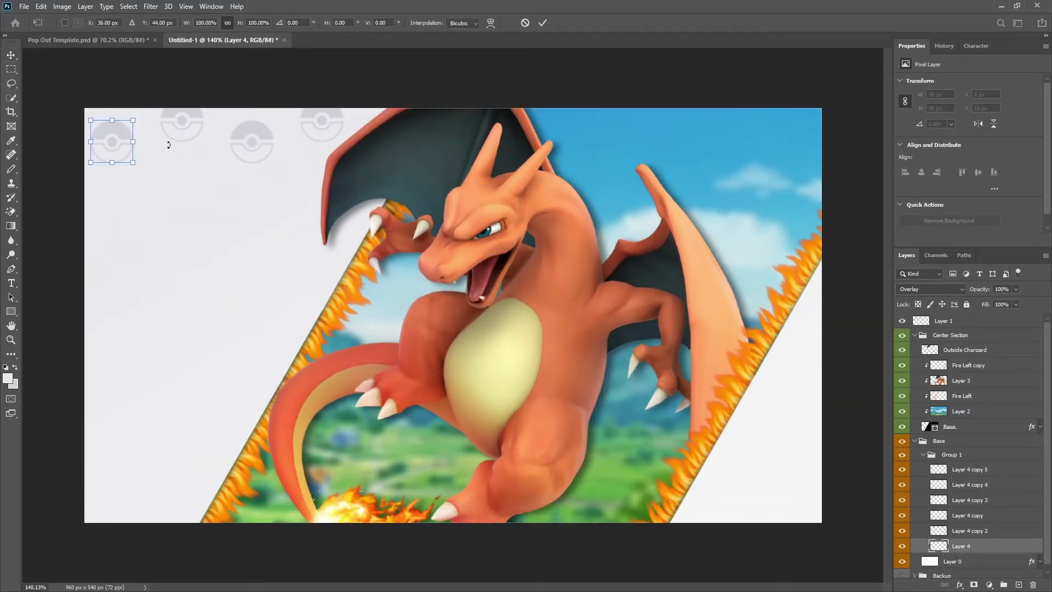
click(525, 23)
Step: Rotate the third pokeball in the row about 35° and the second pokeball about -31°
click(990, 532)
key(ctrl+t)
drag(280, 110, 292, 134)
click(526, 23)
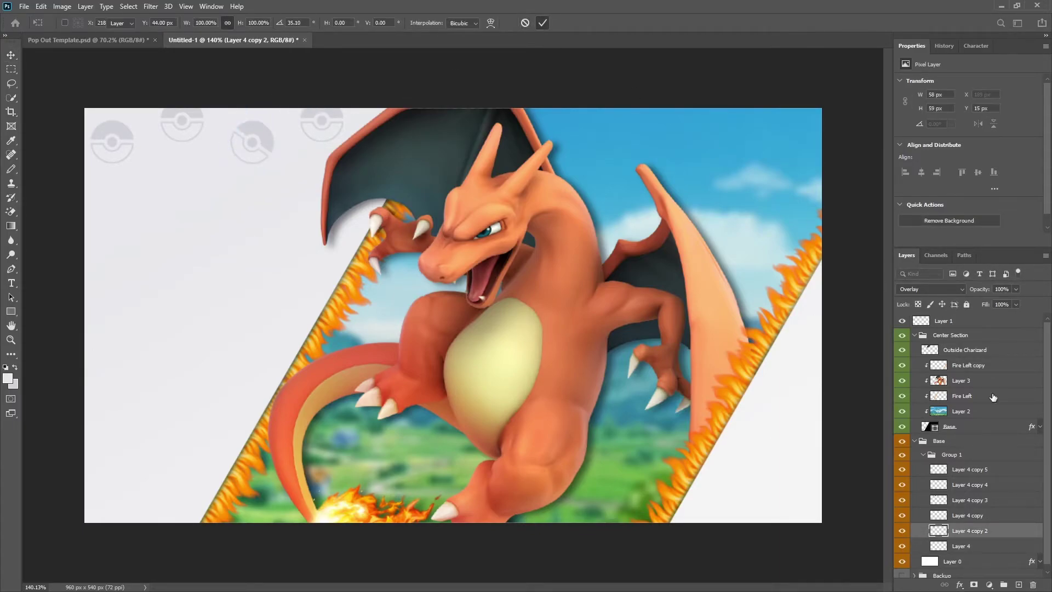
click(969, 516)
key(ctrl+t)
drag(230, 79, 198, 73)
click(543, 22)
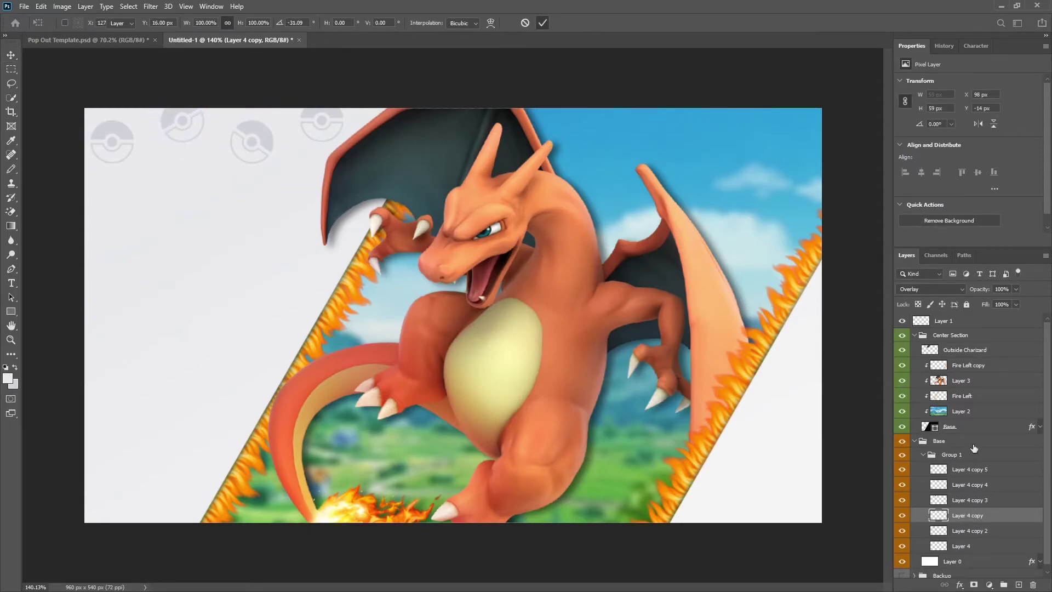
Step: Rotate the fourth pokeball counterclockwise and the fifth pokeball behind the wing about 49° clockwise
click(975, 501)
key(ctrl+t)
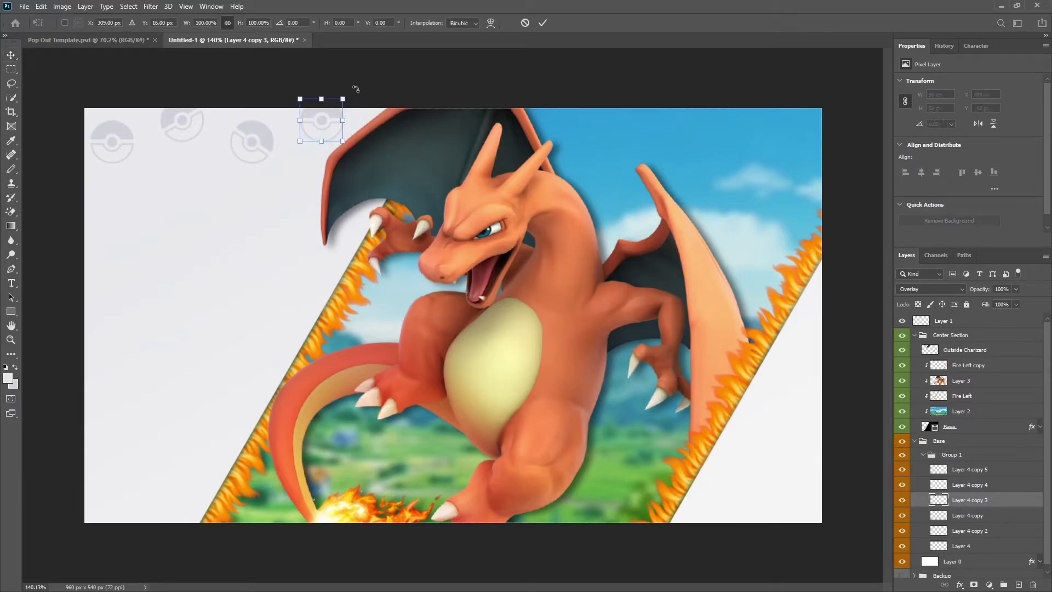
drag(355, 78, 271, 93)
click(542, 23)
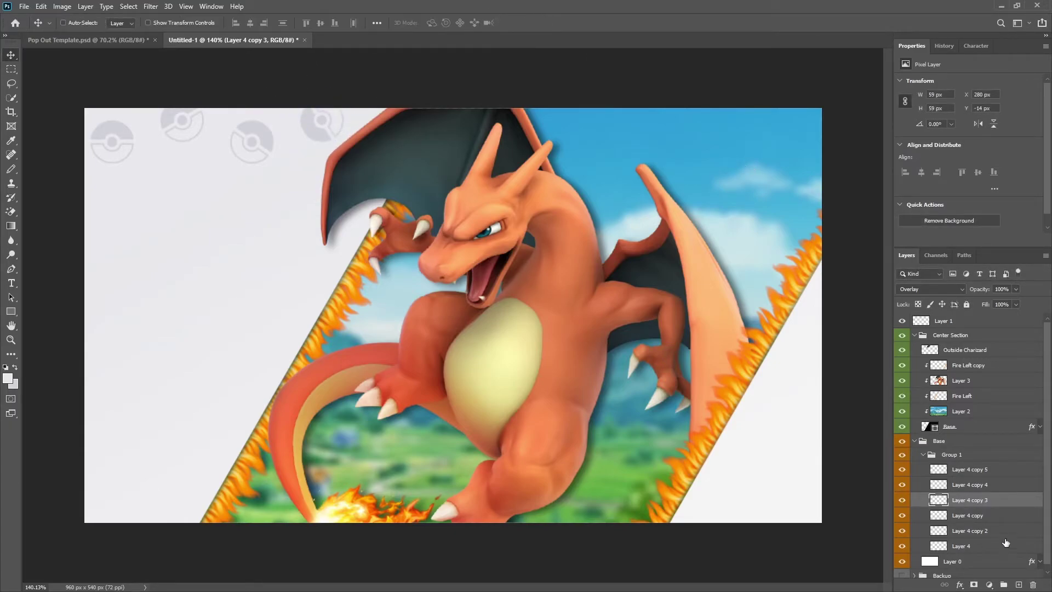
click(1001, 485)
key(ctrl+t)
drag(411, 94, 470, 106)
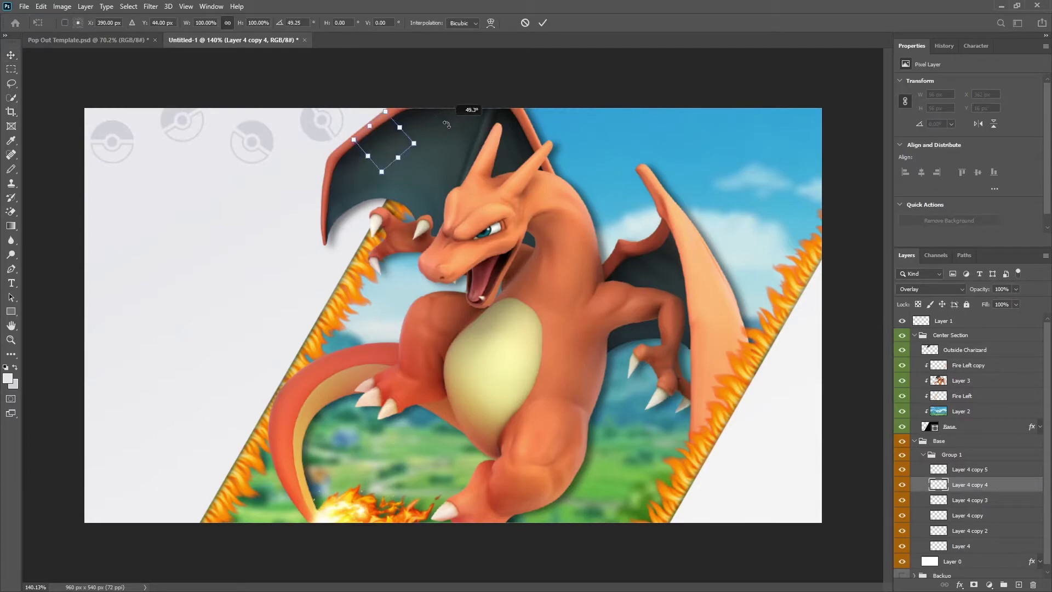
click(542, 22)
key(ctrl+plus)
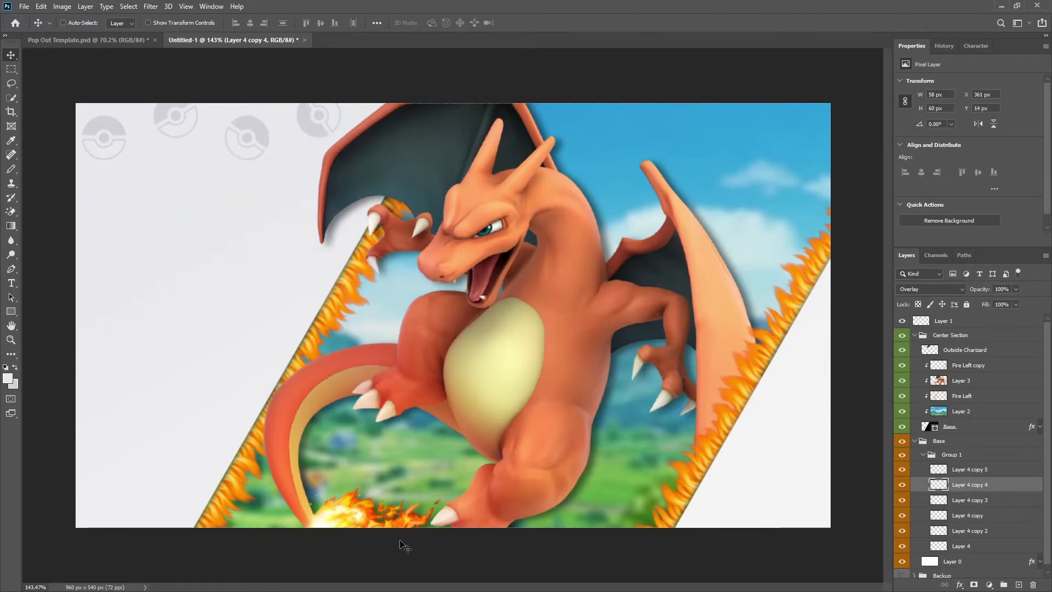
Step: Group the six pokeball layers and duplicate the group downward twice to form three evenly spaced rows
click(940, 468)
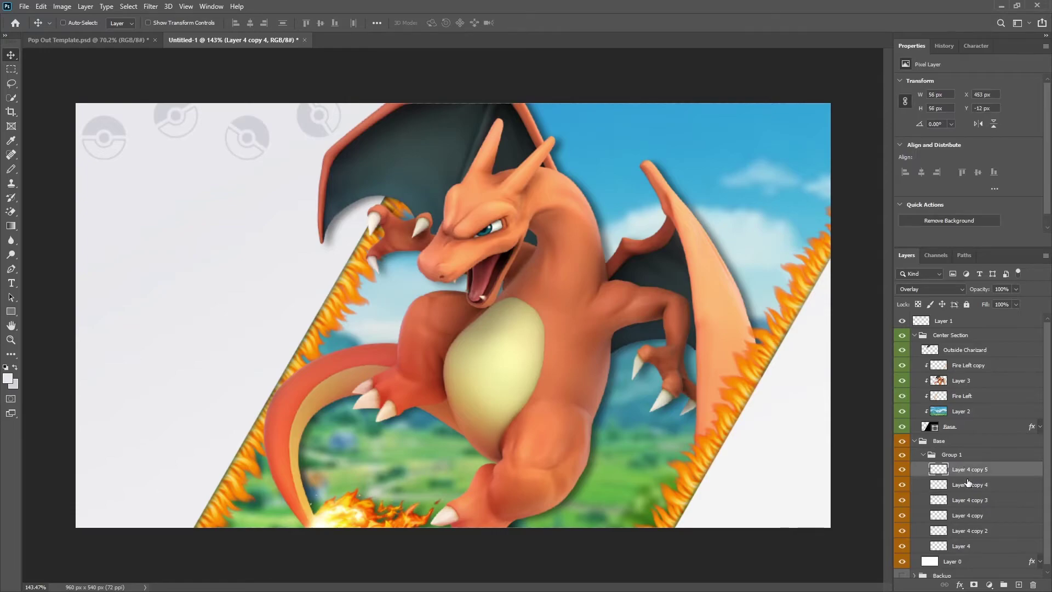
shift+click(963, 547)
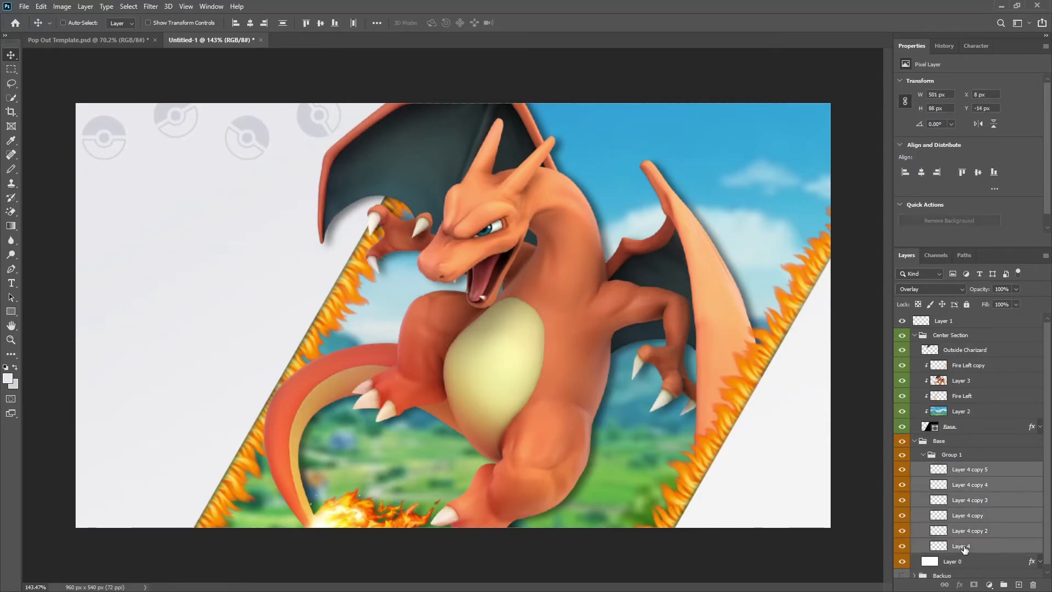
key(ctrl+g)
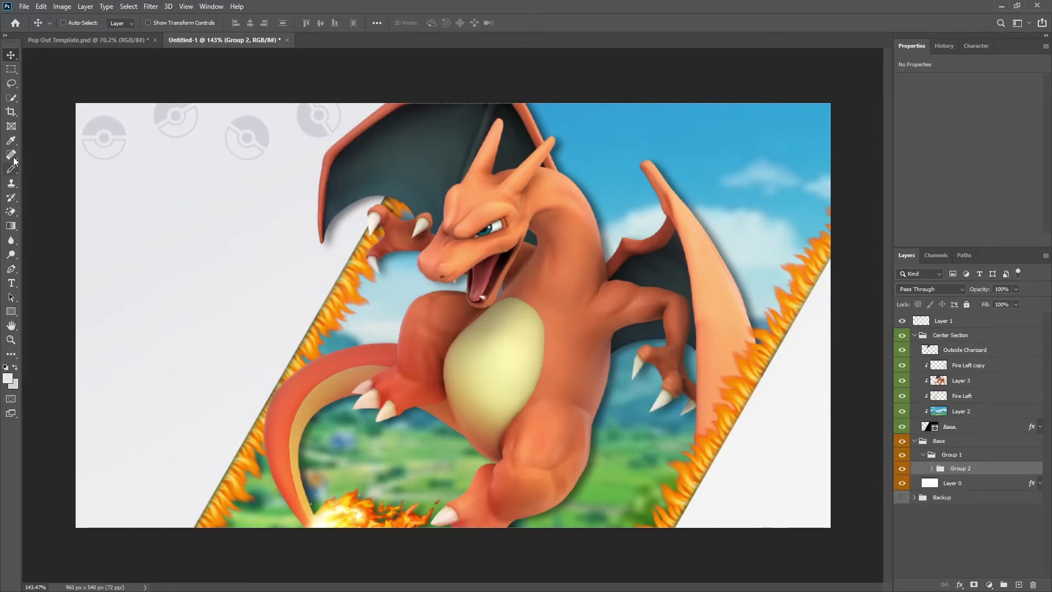
drag(159, 189, 173, 241)
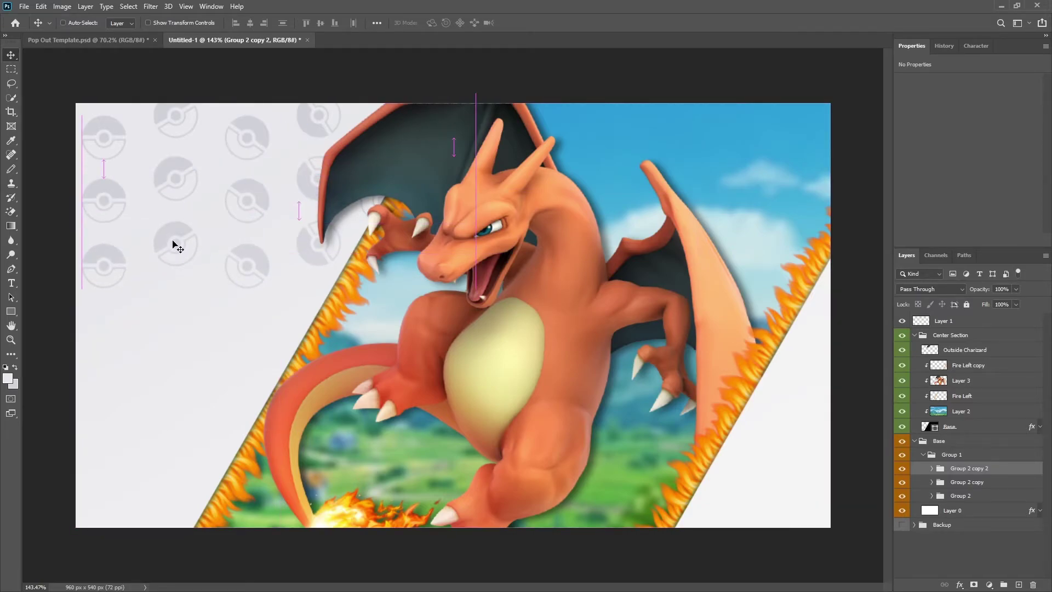
Step: Duplicate the three pokeball rows below the existing ones, and add a seventh row at the canvas's bottom edge
ctrl+click(966, 482)
ctrl+click(961, 496)
drag(212, 122, 220, 318)
click(973, 470)
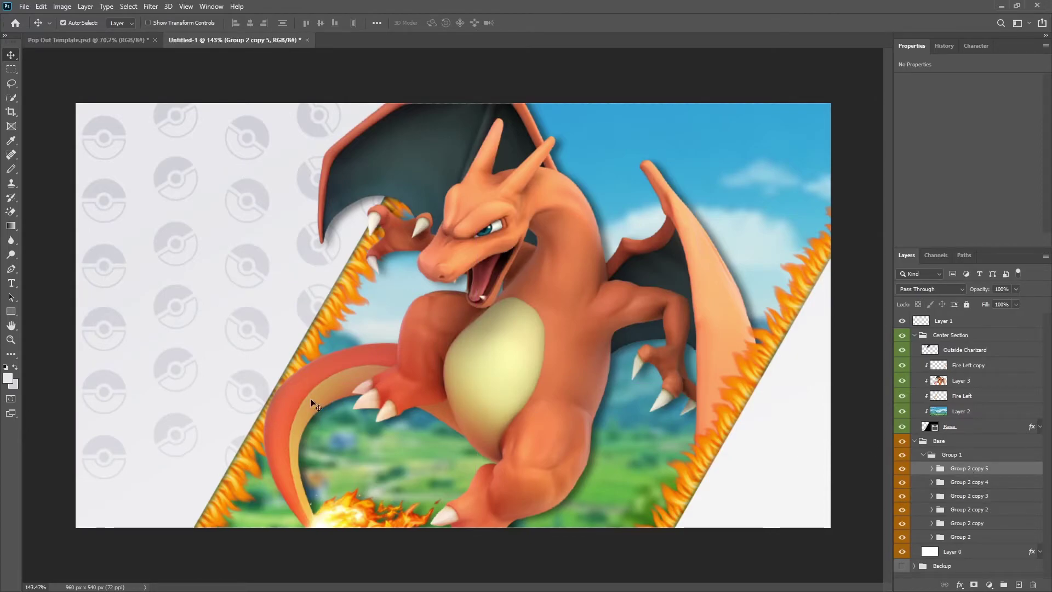
drag(182, 349, 188, 396)
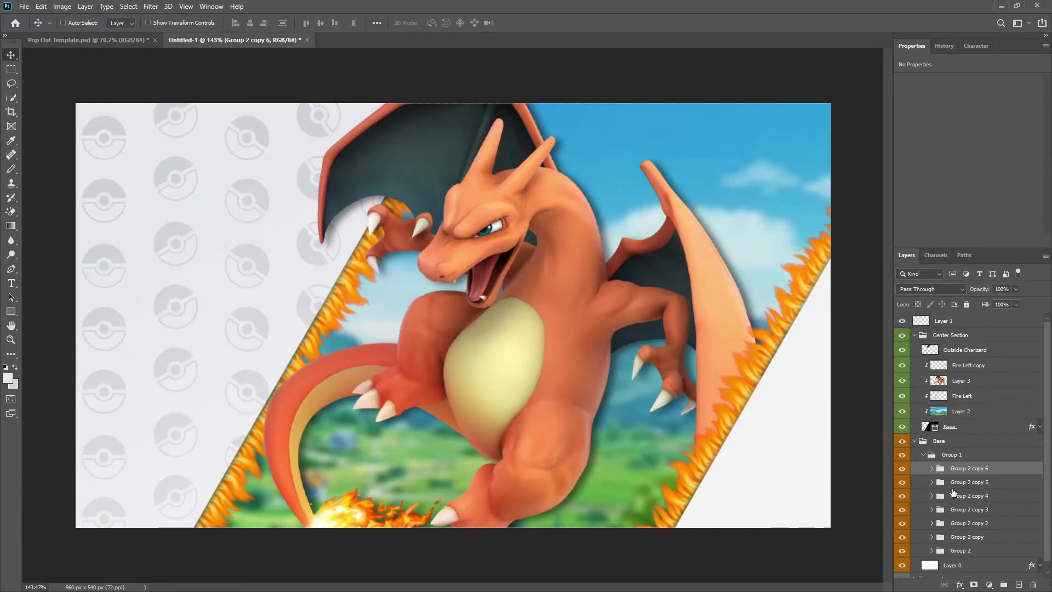
Step: Try to duplicate the lowest pokeball rows into the background area right of the diagonal center section
shift+click(967, 496)
drag(239, 423, 747, 470)
key(ctrl+z)
key(ctrl+z)
Step: Duplicate five pokeball row groups and move the copies into the background right of the diagonal center section
shift+click(966, 509)
shift+click(961, 520)
key(ctrl+j)
drag(123, 399, 704, 448)
scroll(705, 448, down, 1)
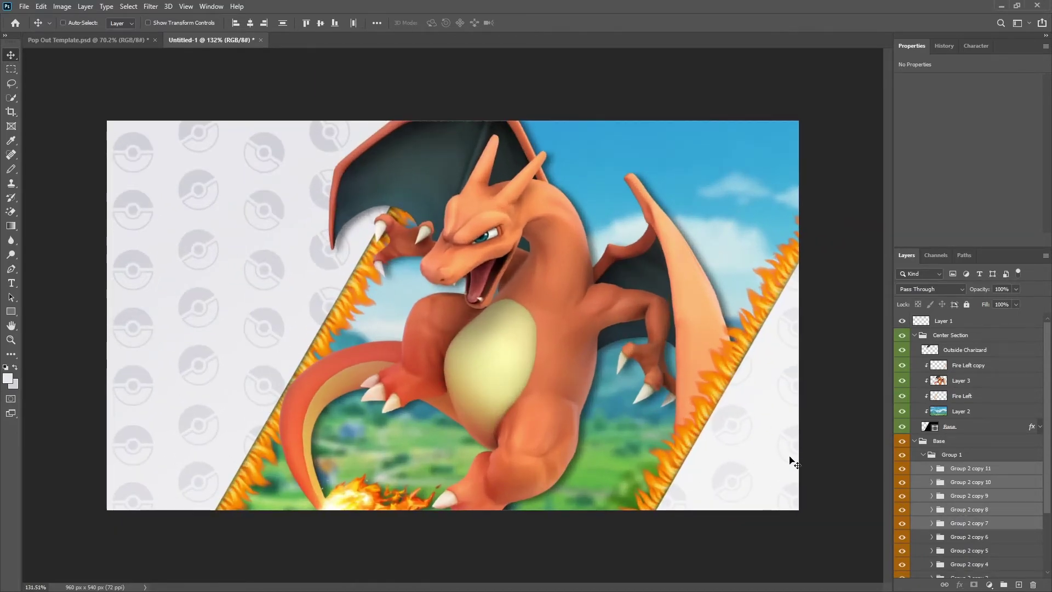
Step: Collapse Group 1, the Base group and the Center Section group
click(922, 454)
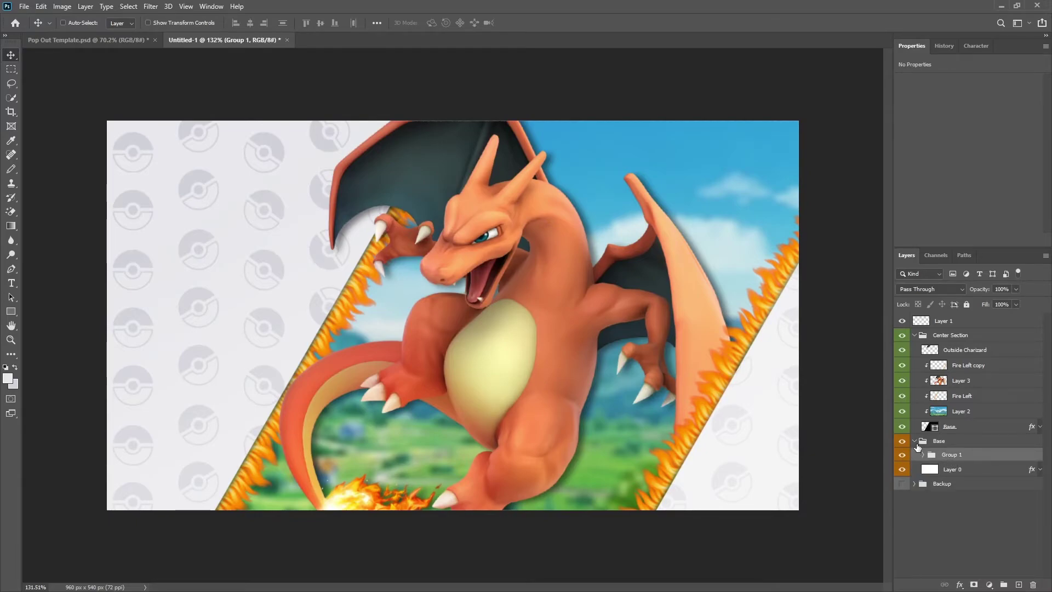
click(915, 441)
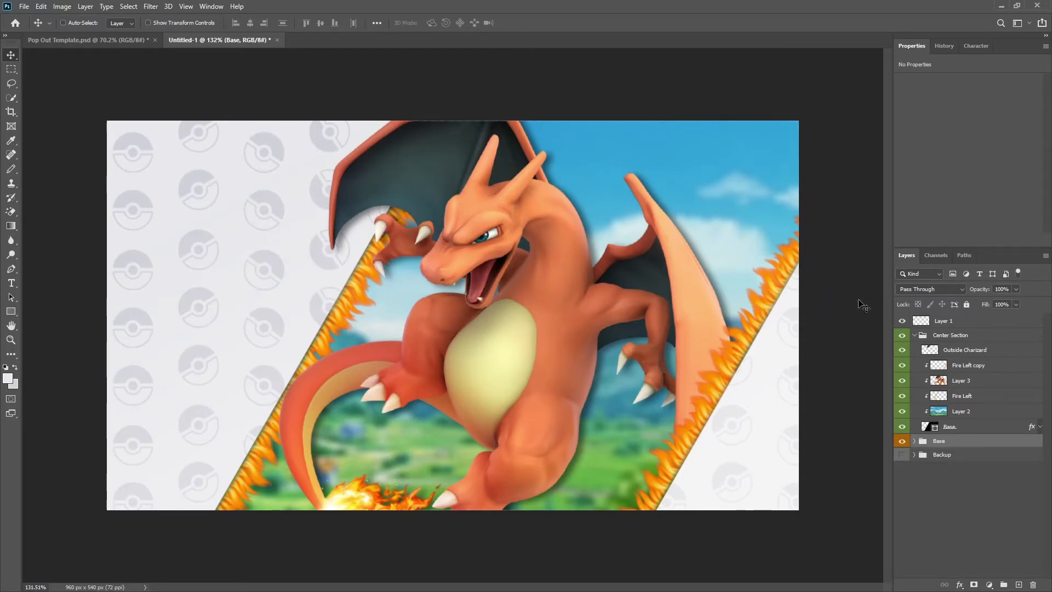
click(914, 335)
Step: Add a new empty layer above the Center Section group and delete Layer 1
click(942, 334)
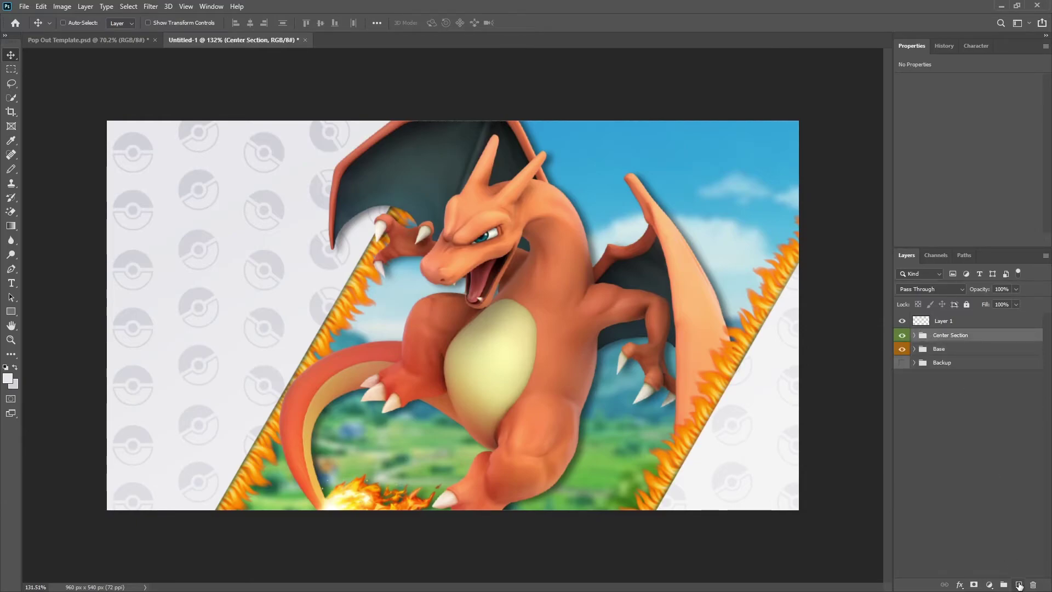
click(1019, 584)
click(901, 322)
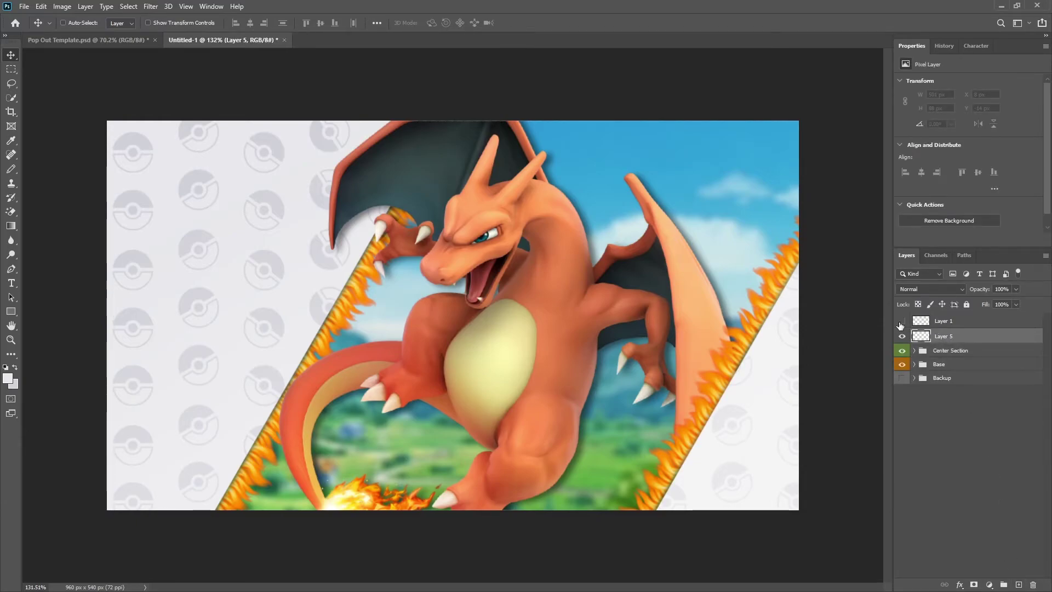
click(966, 322)
key(Delete)
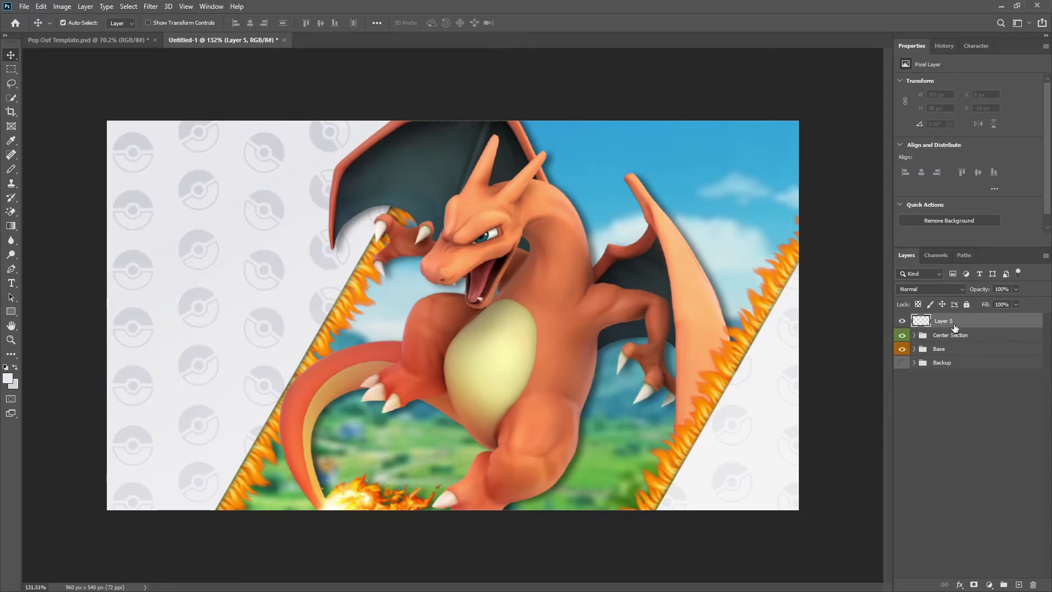
Step: Put the new layer in a group named Text, label the group yellow, and select the layer inside it
key(ctrl+g)
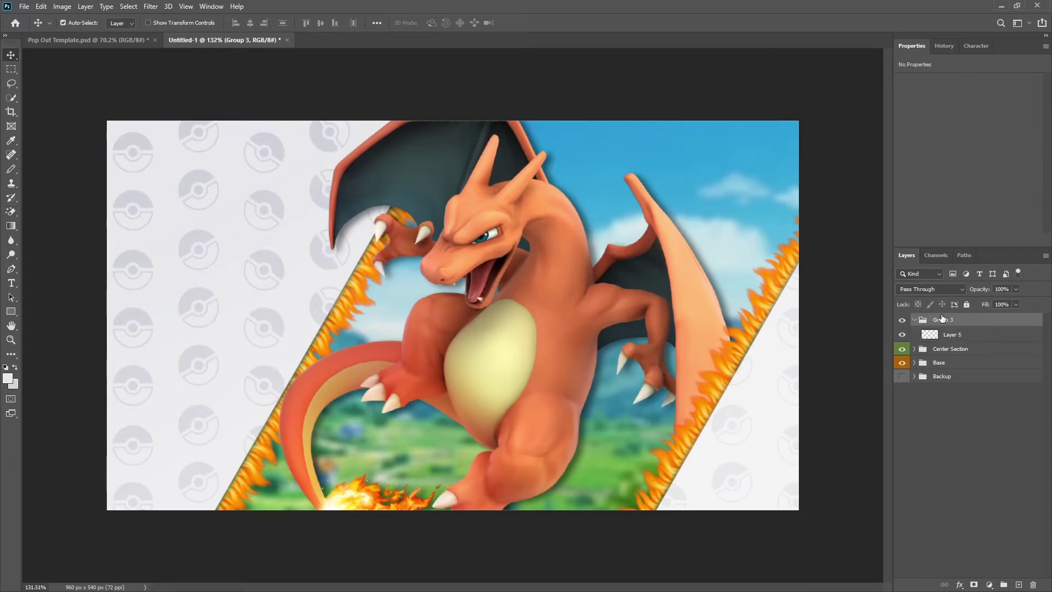
text(Text)
key(Return)
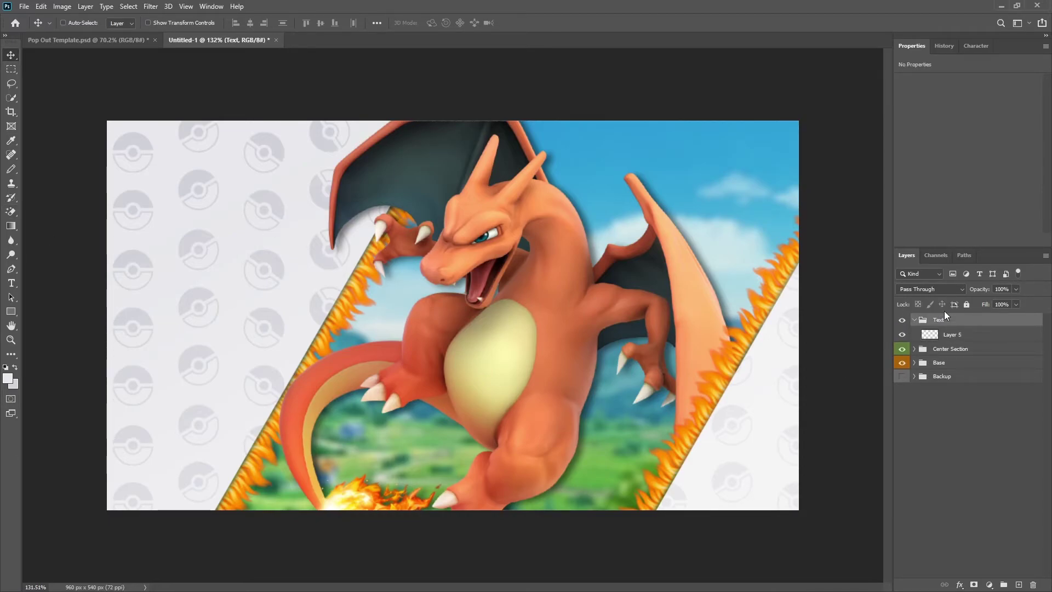
right_click(901, 320)
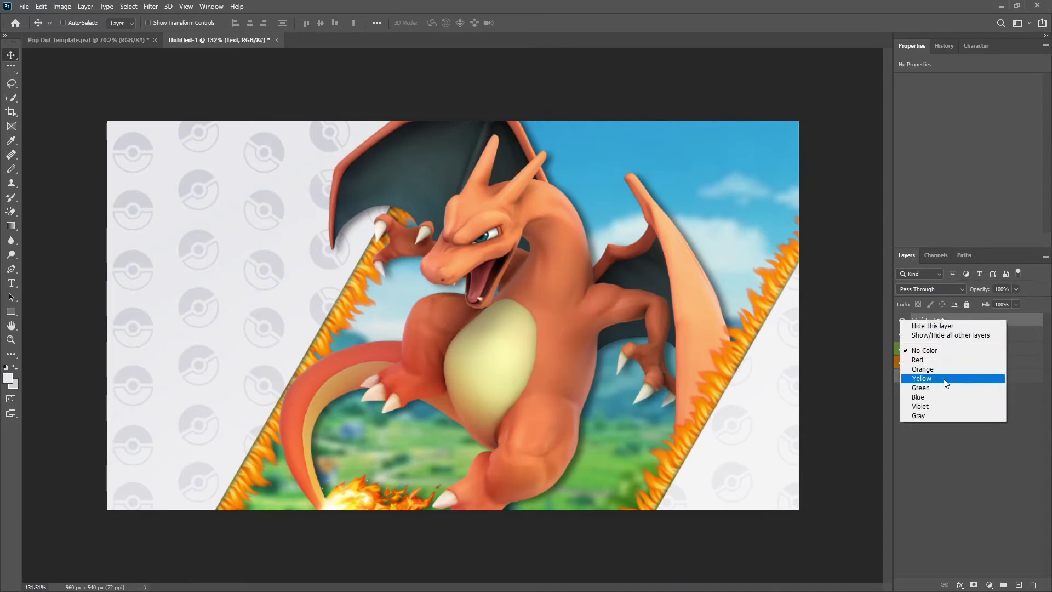
click(942, 379)
click(961, 335)
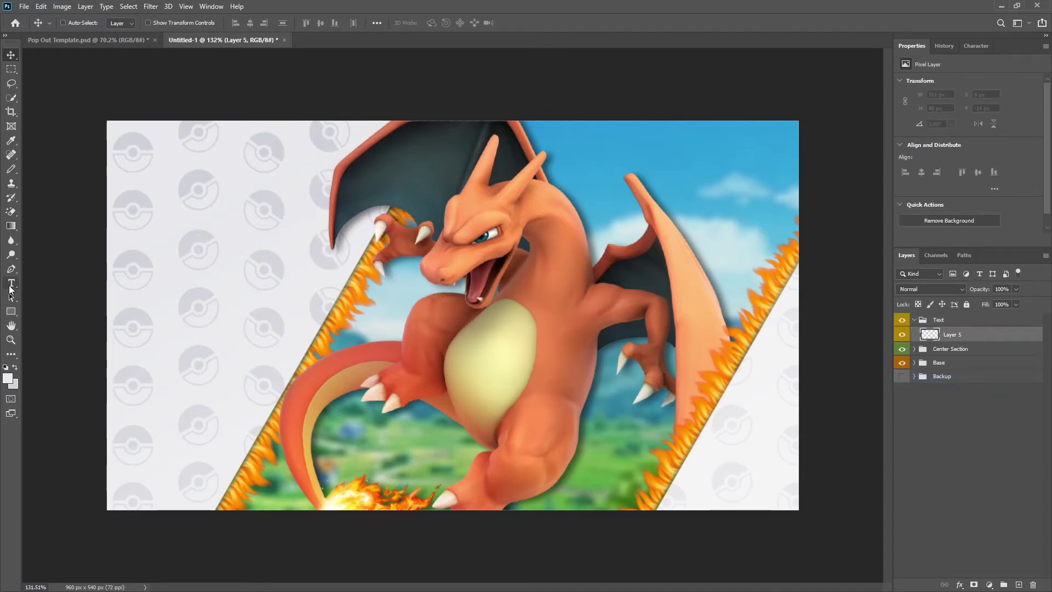
Step: Add the text "TSU Kei" on two lines in 106 pt Fugaz One over the background left of the diagonal section
click(11, 283)
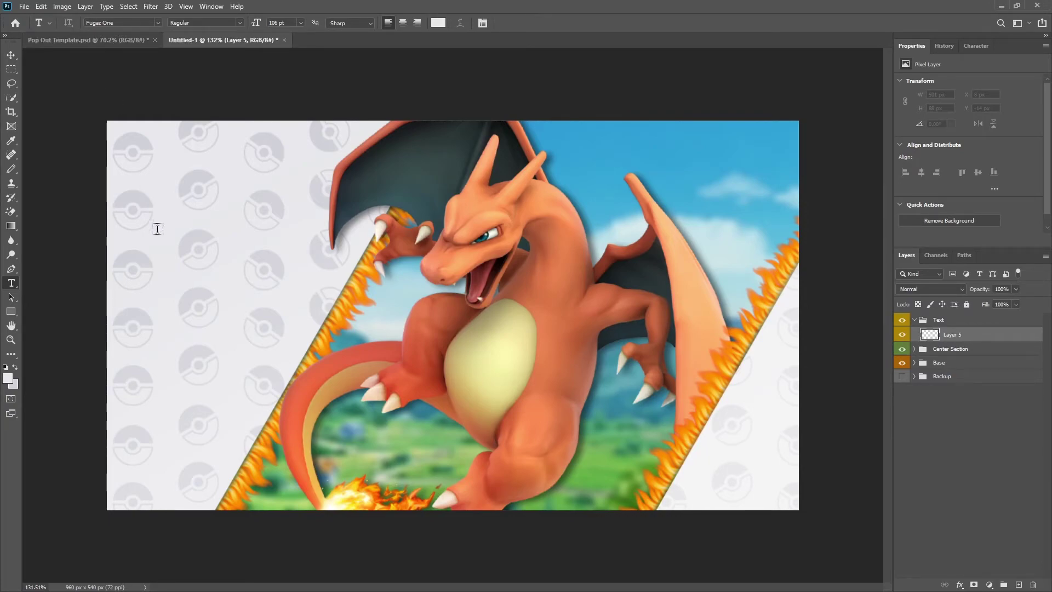
click(181, 265)
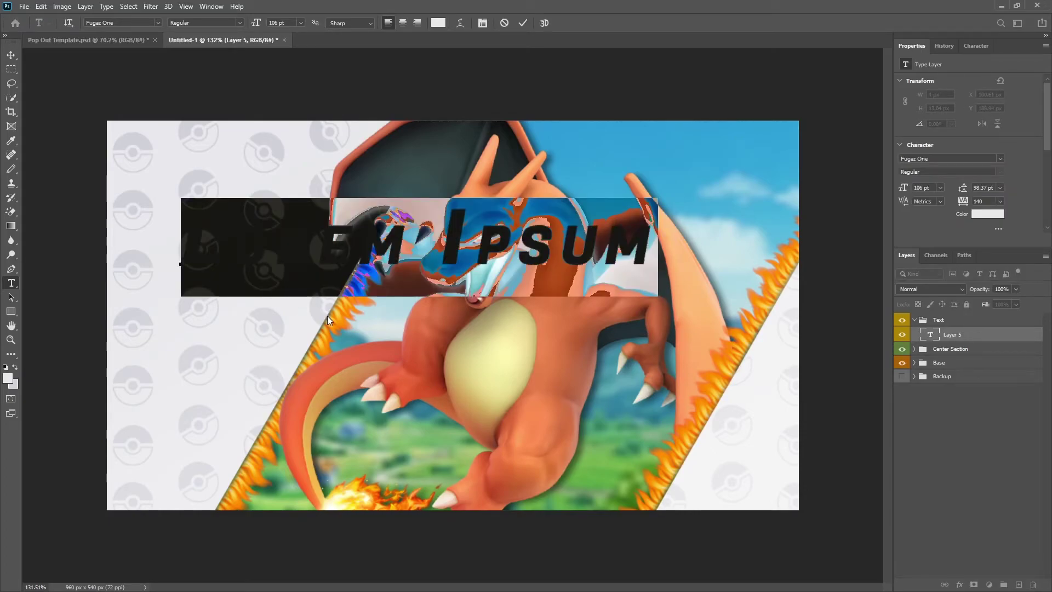
text(FIRE)
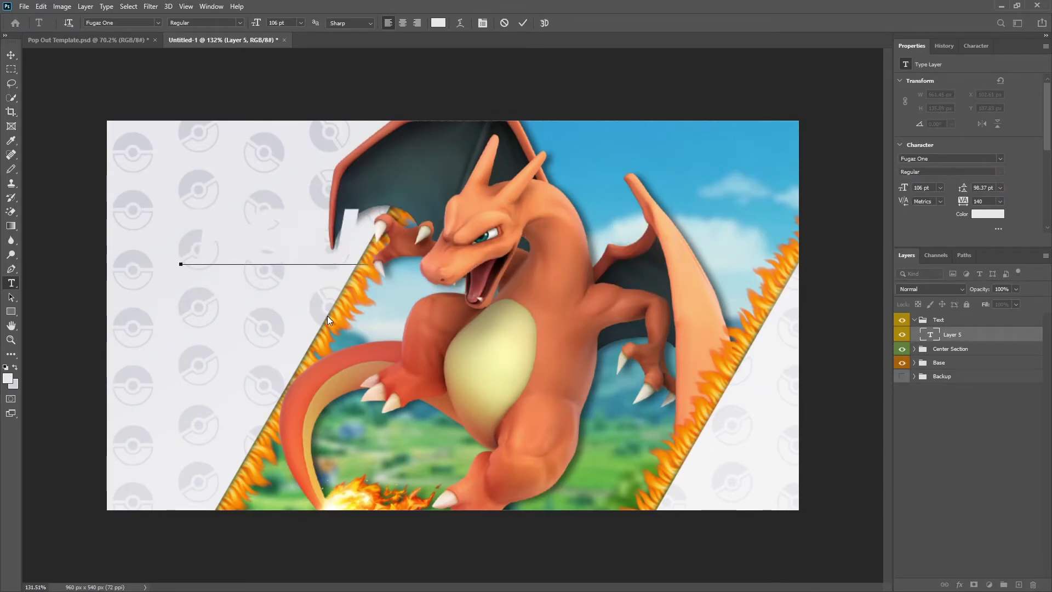
key(Return)
text(DEX)
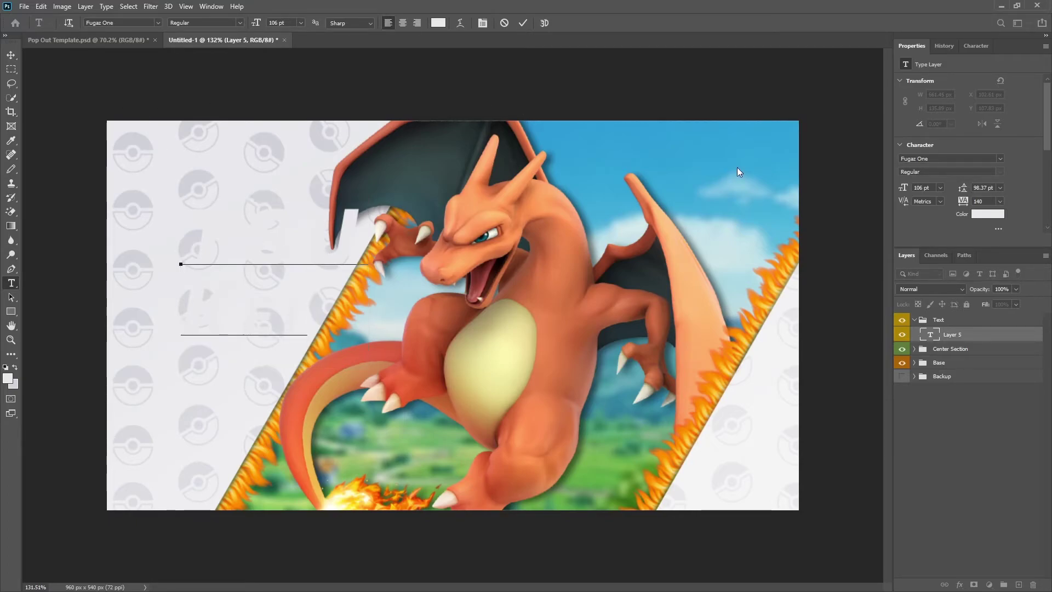
click(522, 23)
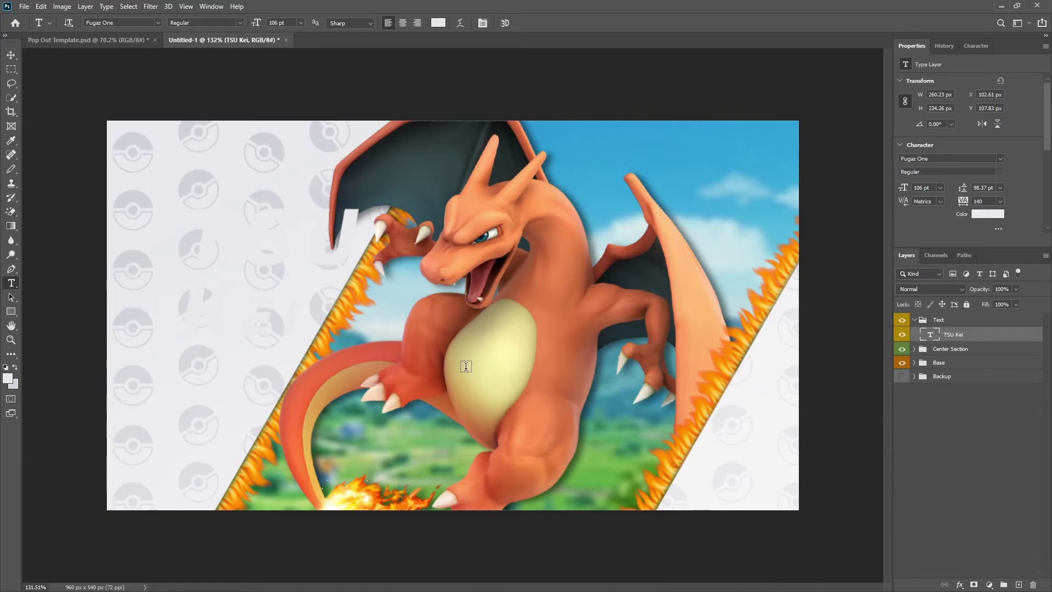
Step: Sample Charizard's orange body as the background color and the dark wing as the foreground color
key(i)
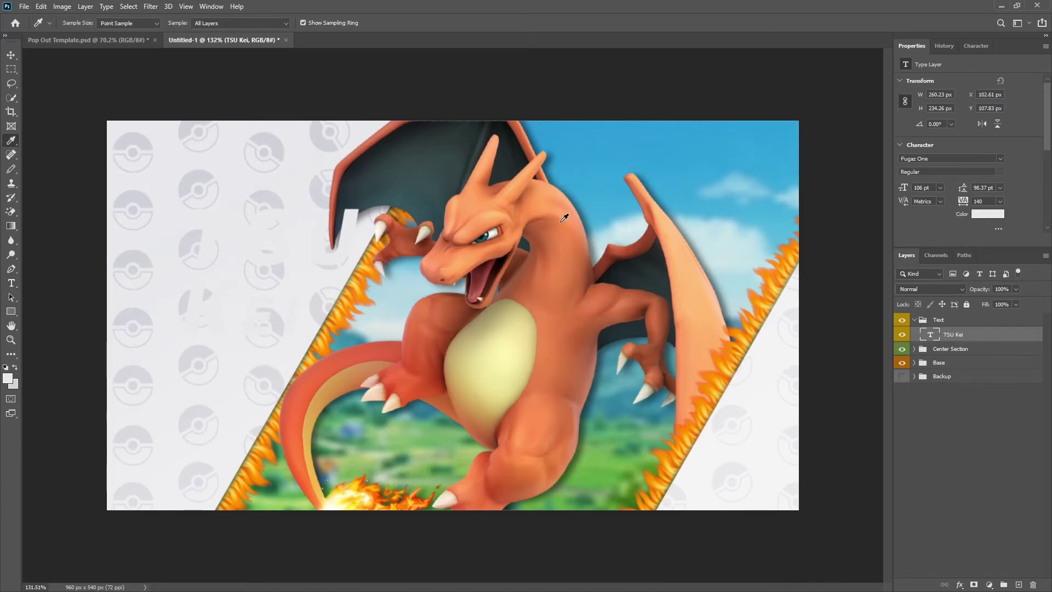
drag(567, 218, 554, 225)
key(x)
mouse_move(421, 143)
mouse_down()
mouse_move(428, 107)
mouse_move(427, 129)
mouse_up()
key(t)
Step: Add a Gradient Overlay to the text layer using the Basics preset that blends the foreground and background colors
right_click(947, 340)
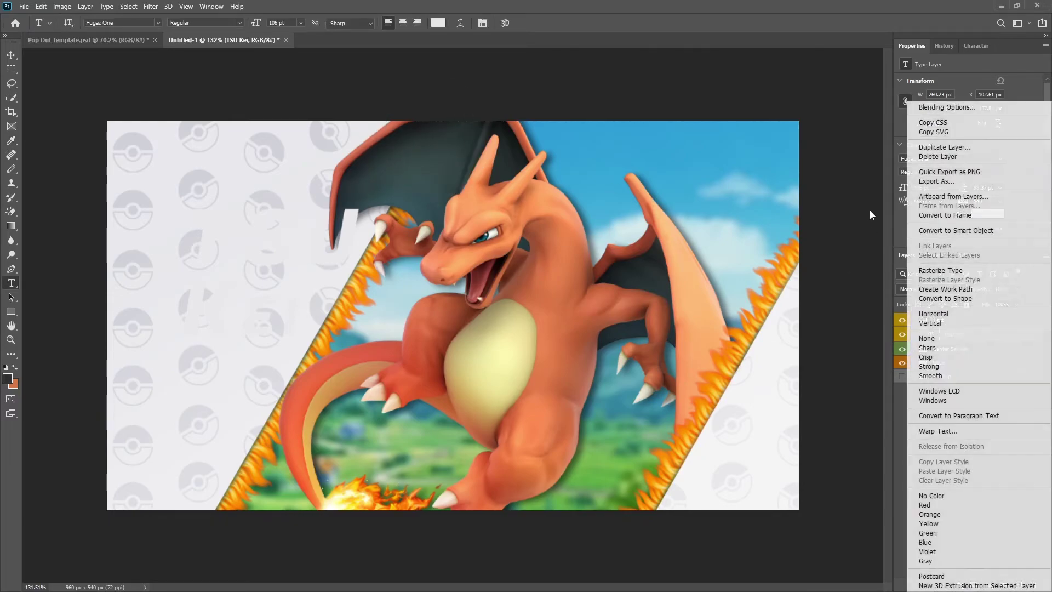
click(960, 107)
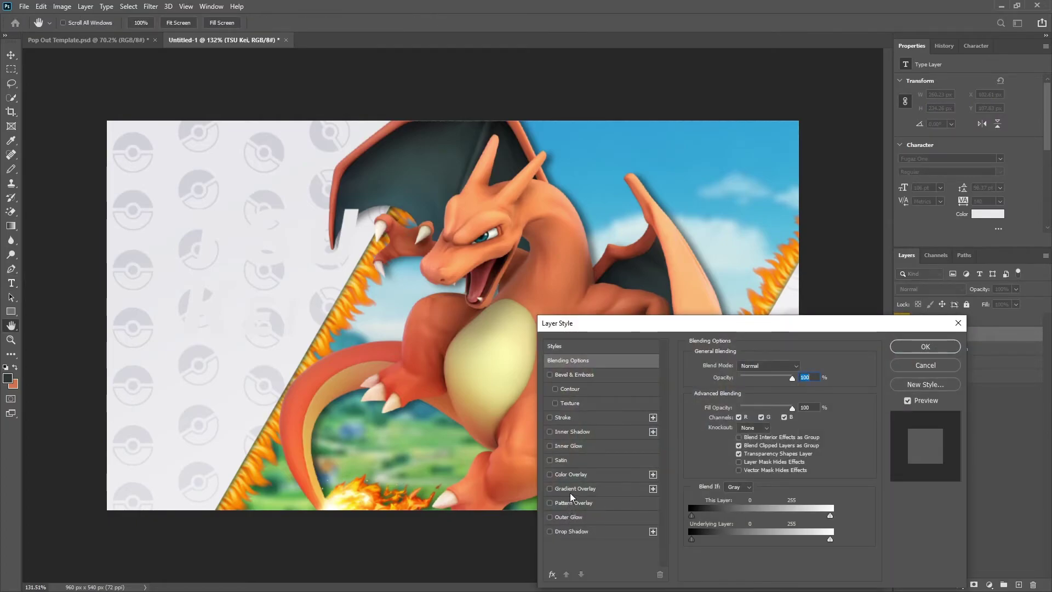
click(571, 490)
click(750, 395)
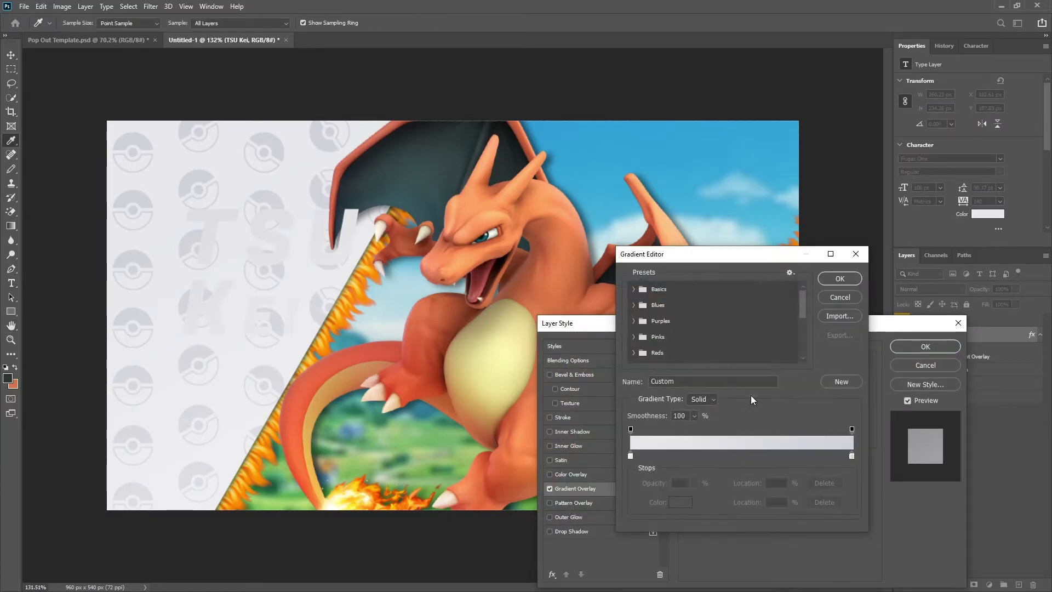
click(634, 289)
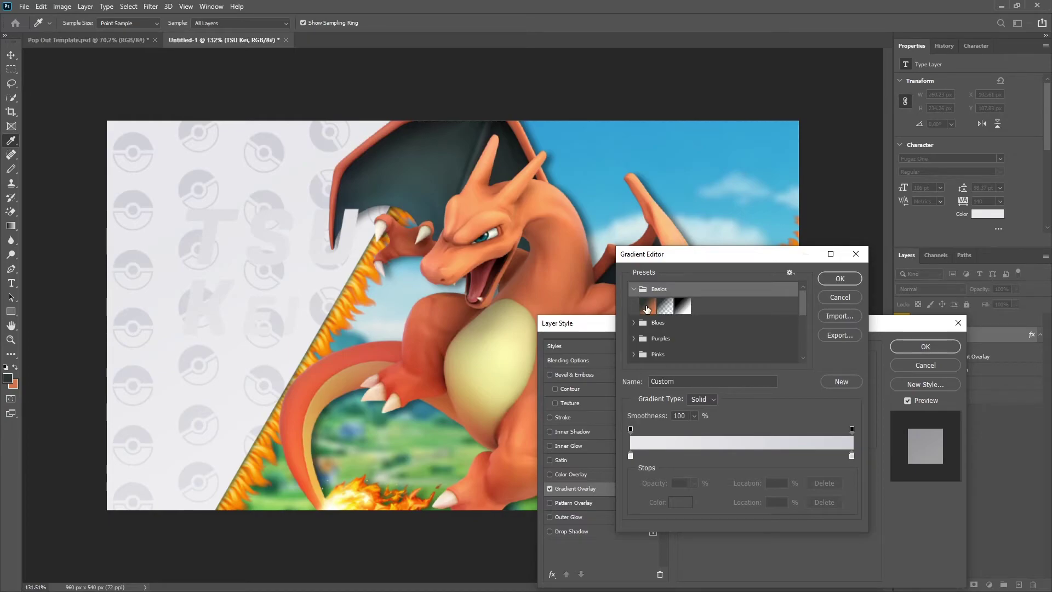
click(647, 307)
Step: Place the gradient's orange stop at 42% and color the end stop near-white from the background
drag(850, 456, 741, 455)
click(851, 456)
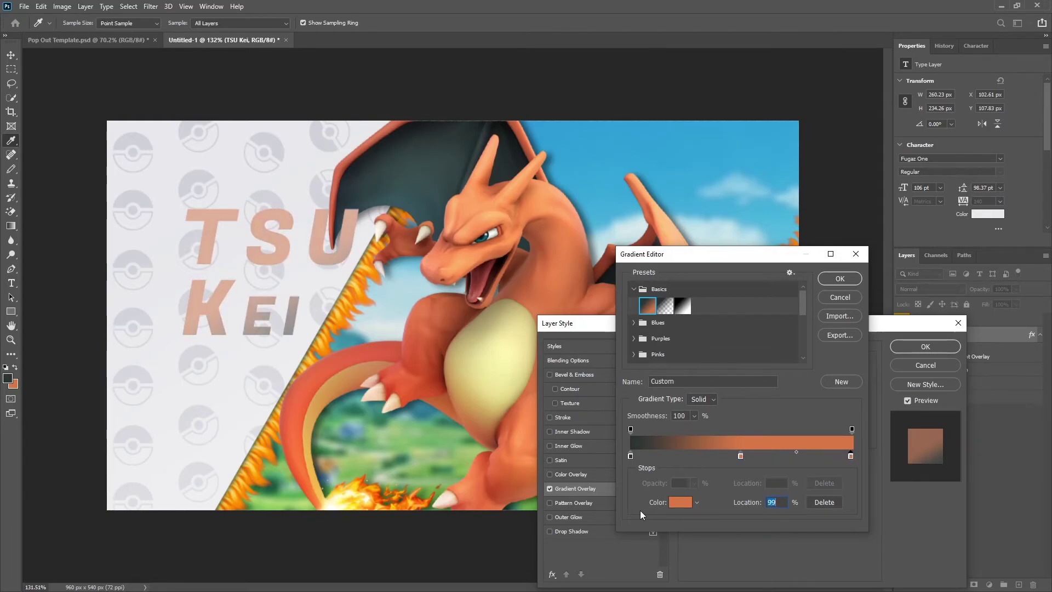
click(679, 502)
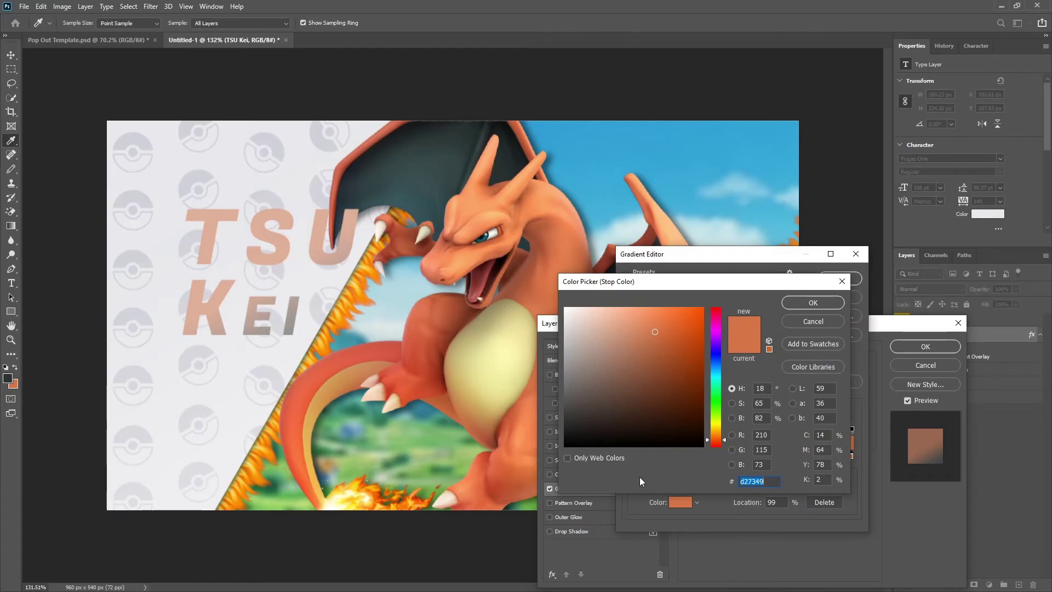
click(308, 276)
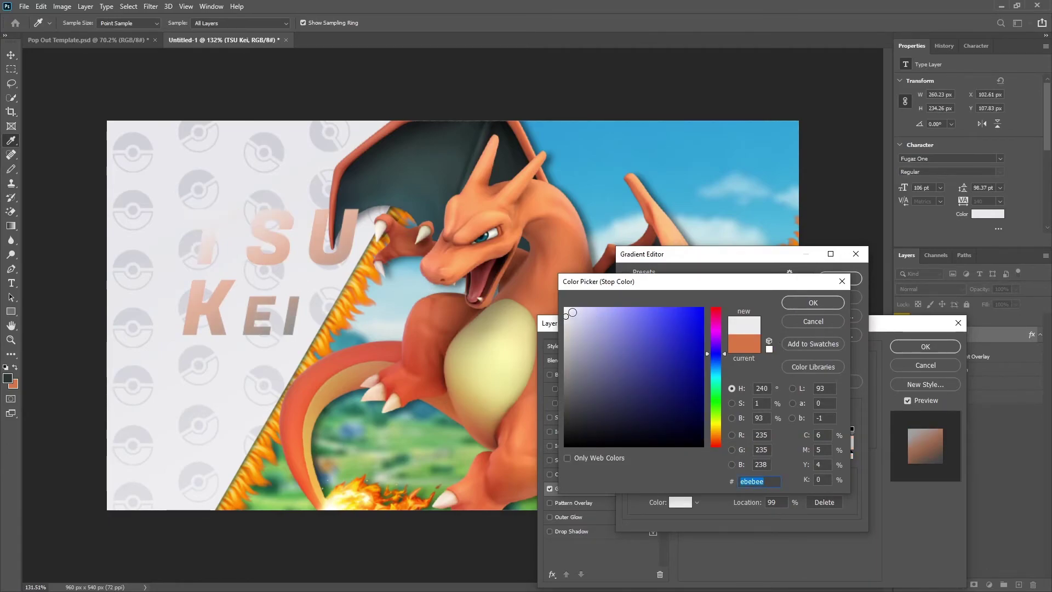
click(564, 314)
click(813, 302)
drag(740, 456, 724, 455)
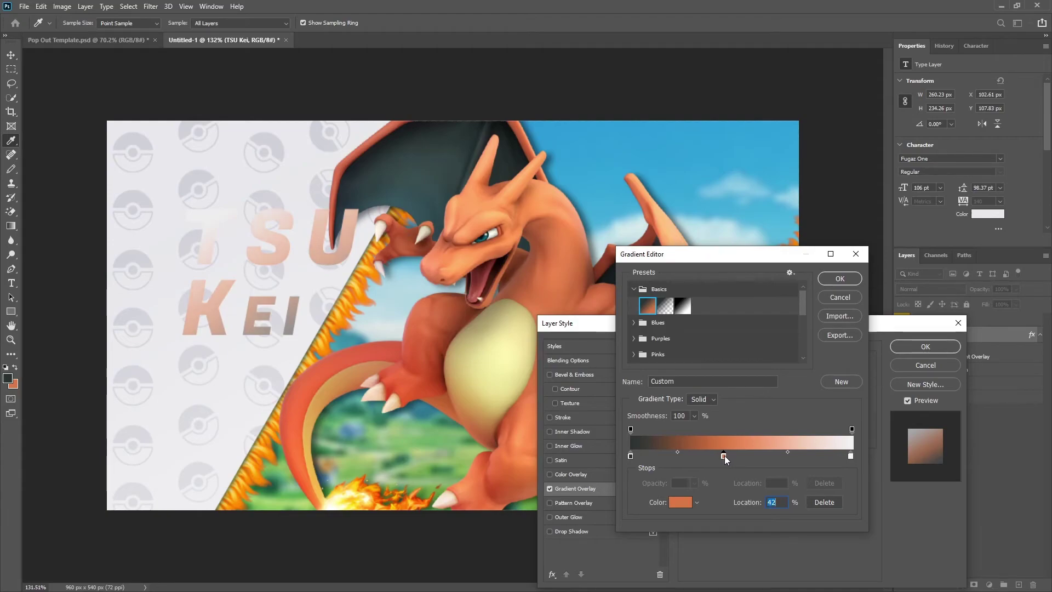
click(839, 278)
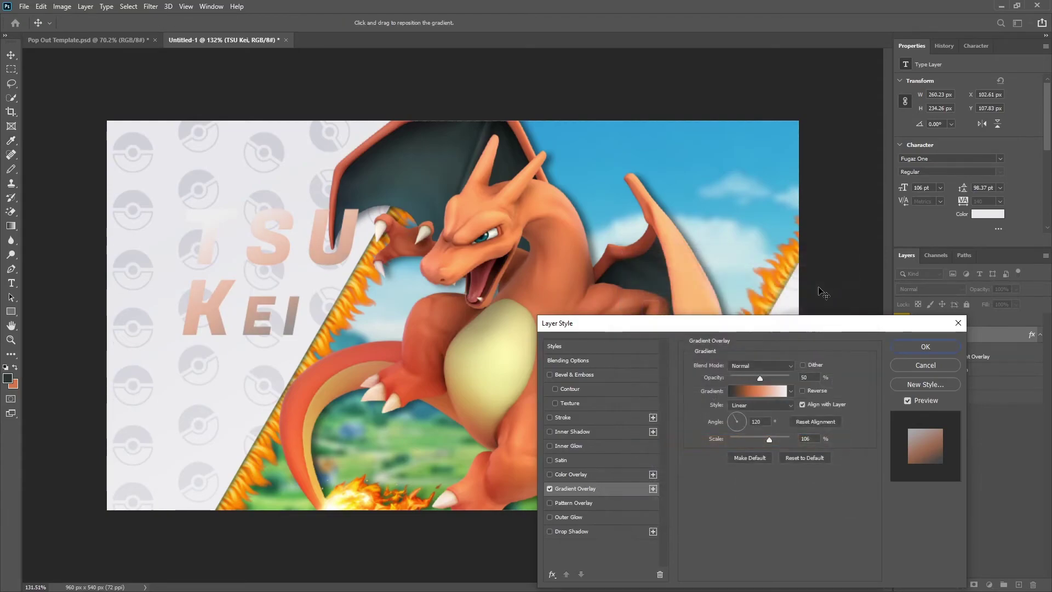
Step: Set the Gradient Overlay to 72% opacity, 90° angle and 105% scale, with the orange stop at 44% and the orange-to-white midpoint at 63%
drag(754, 378, 762, 375)
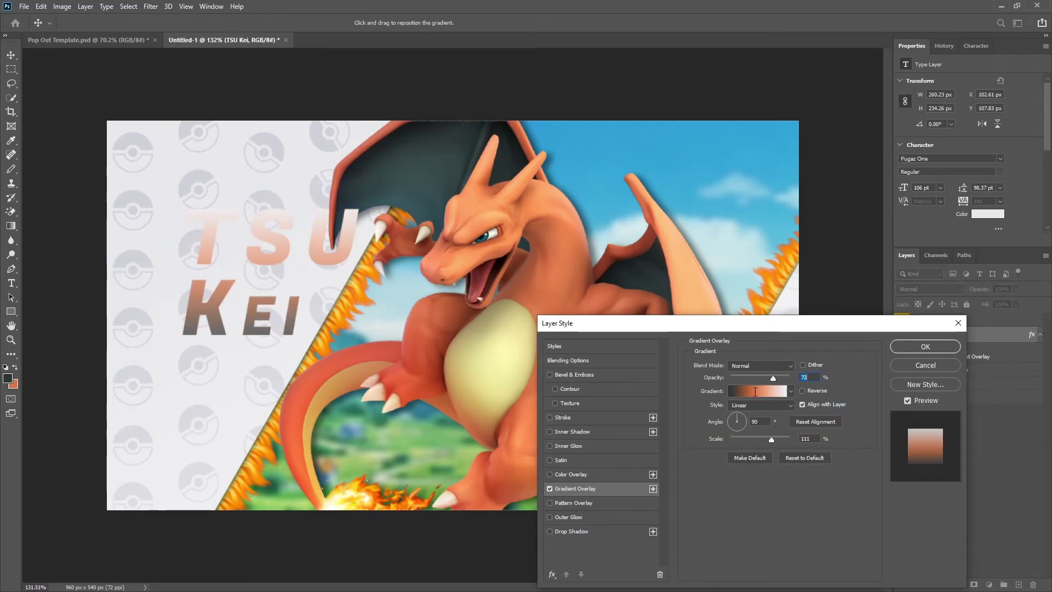
click(759, 389)
click(728, 455)
drag(789, 452, 806, 452)
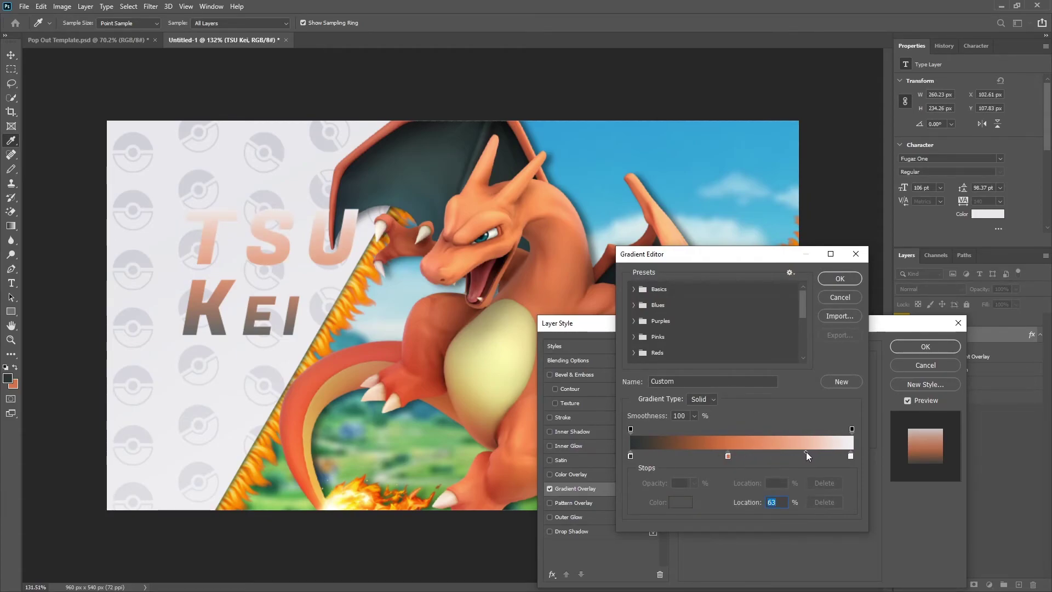
click(727, 456)
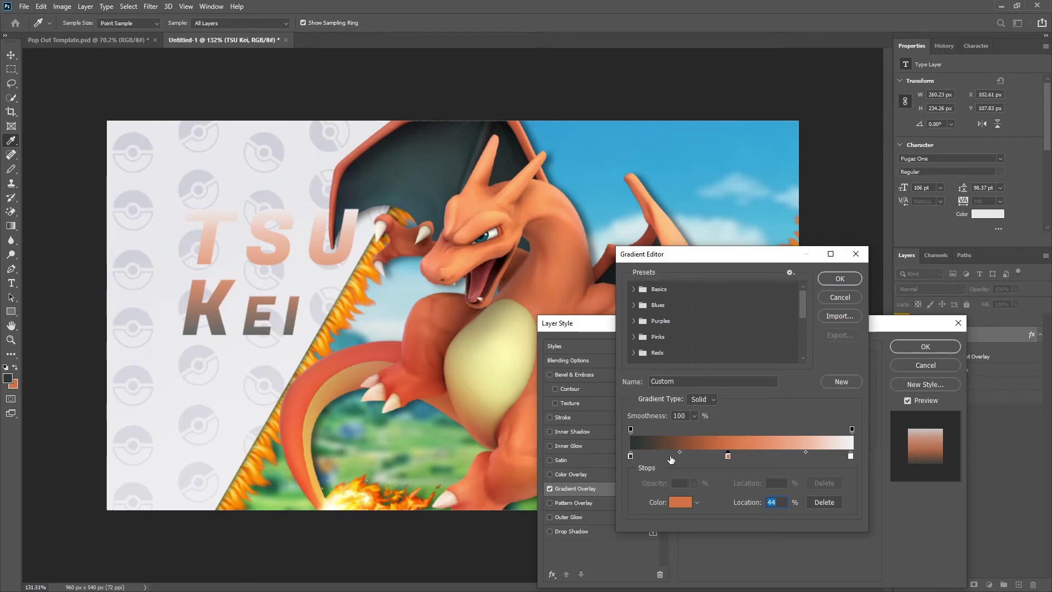
click(840, 278)
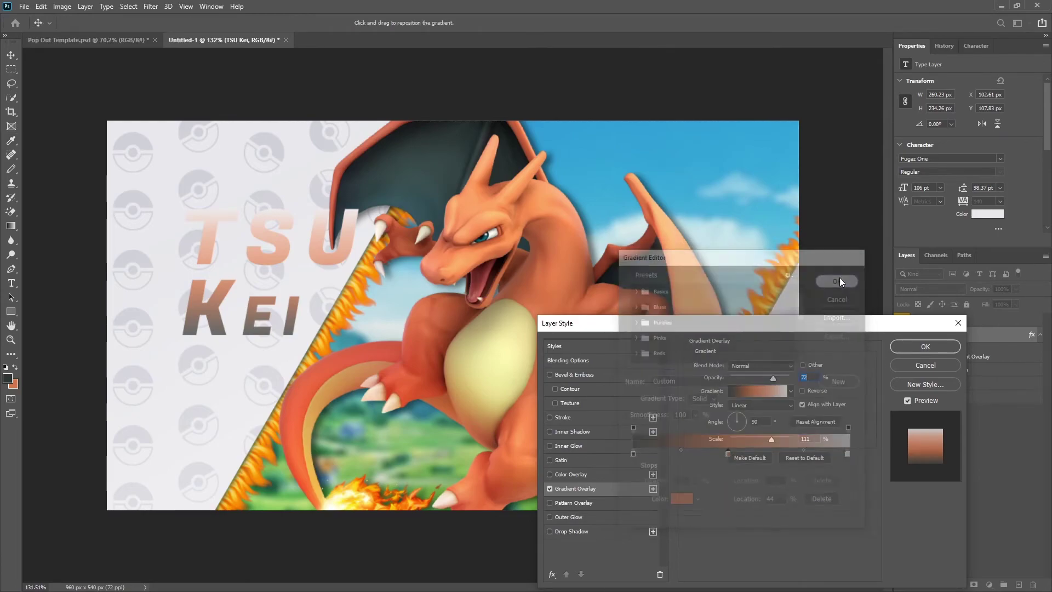
drag(770, 439, 769, 439)
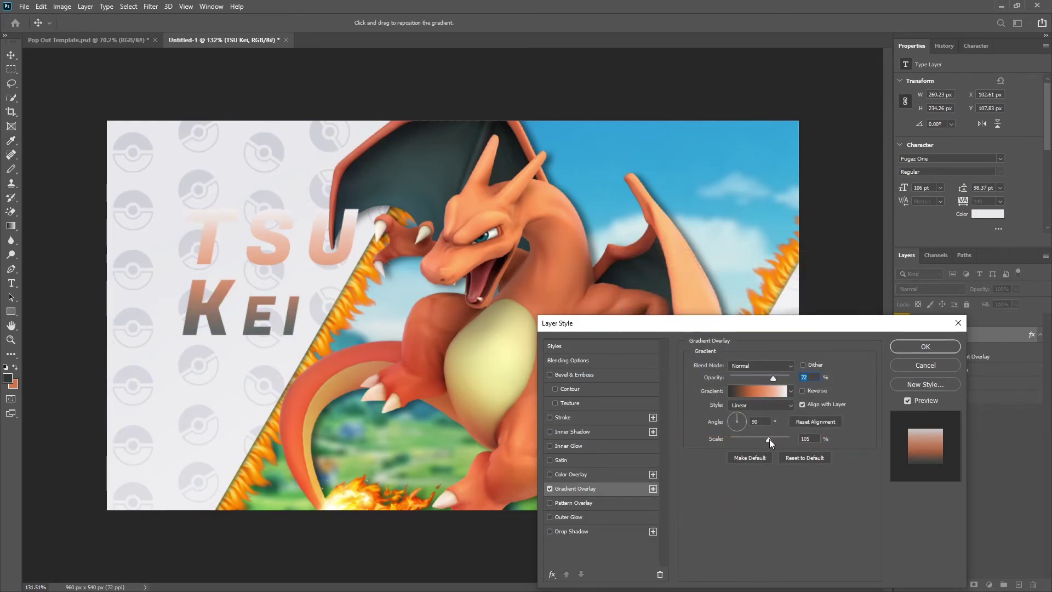
Step: Add a Drop Shadow to the text with 47% opacity, 132° angle, 5 px distance and 4 px size
click(549, 531)
click(567, 531)
drag(735, 438, 732, 440)
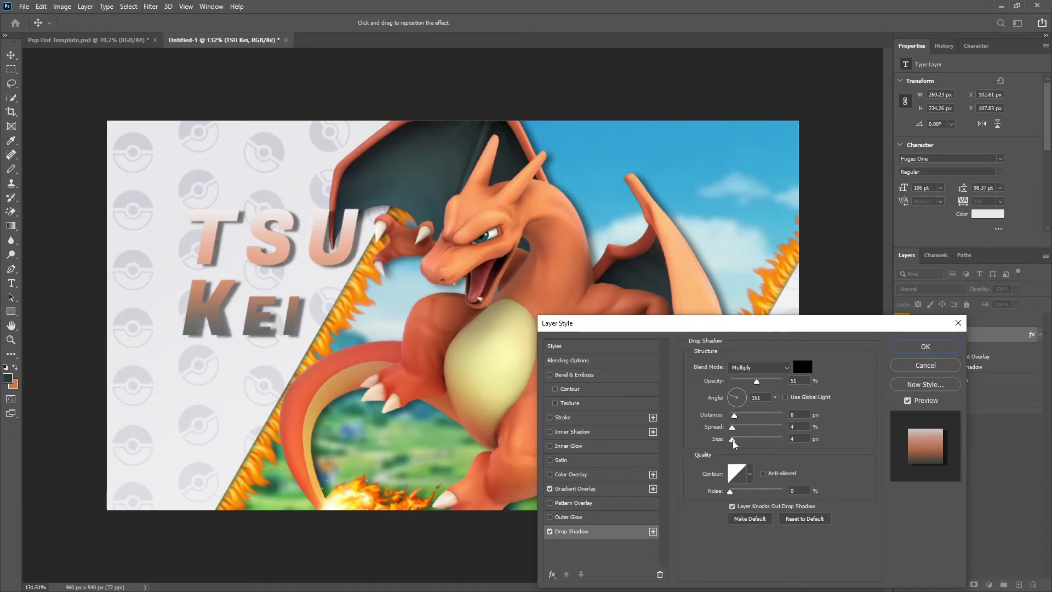
click(735, 395)
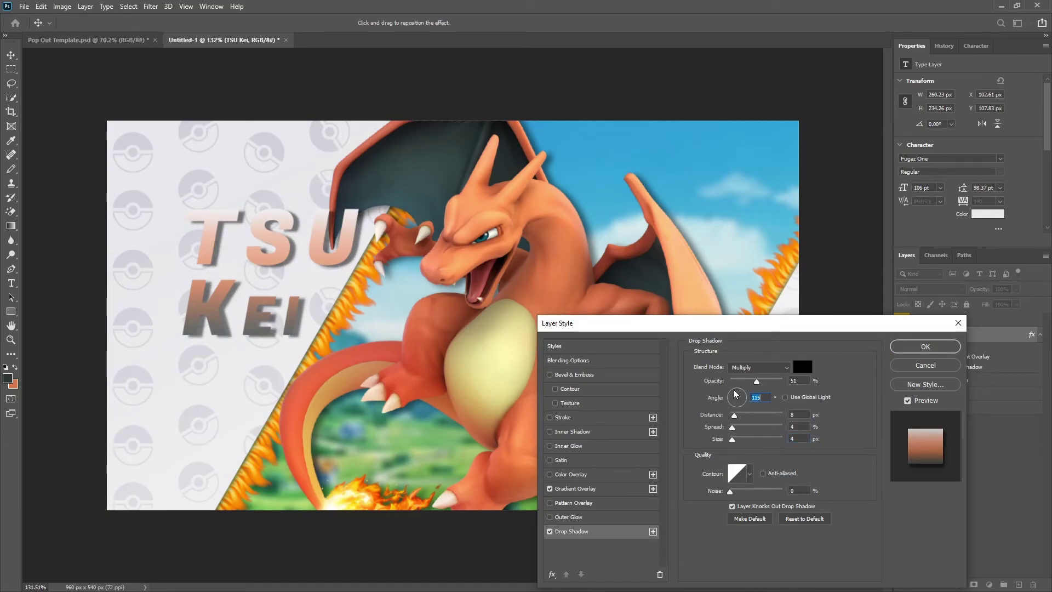
drag(735, 396, 733, 419)
mouse_move(757, 381)
mouse_down()
mouse_move(739, 385)
mouse_move(757, 390)
mouse_up()
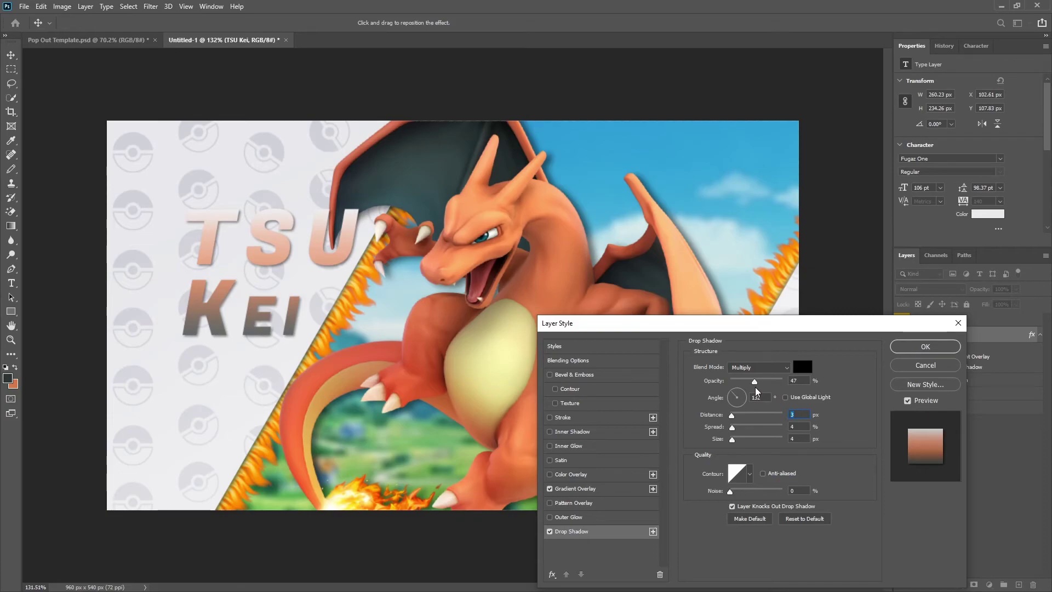
drag(733, 415, 736, 417)
click(926, 347)
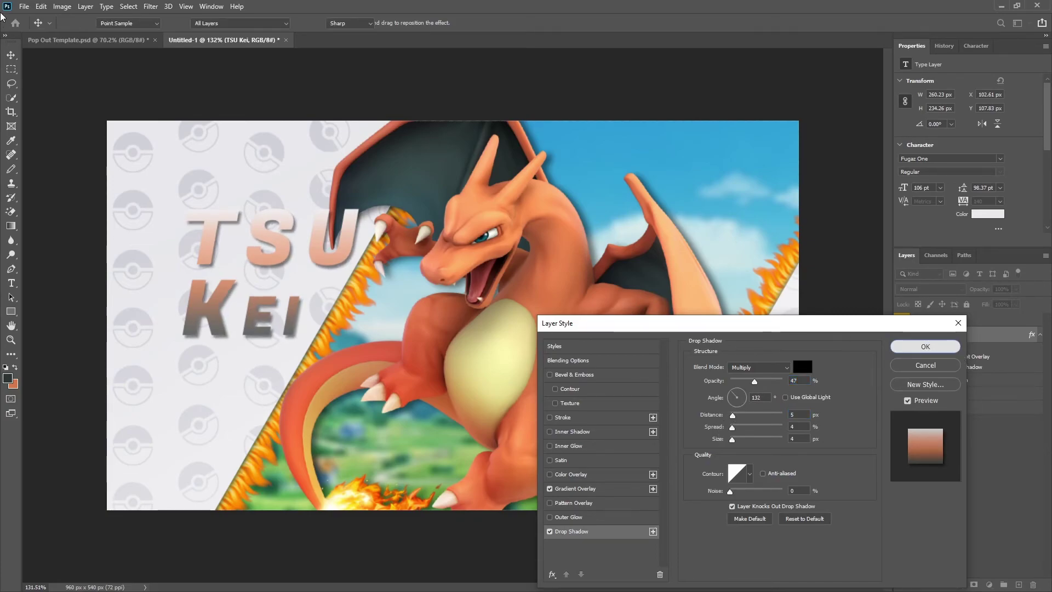
Step: Format both lines of the text as All Caps instead of Small Caps
click(10, 283)
click(183, 264)
key(ctrl+a)
click(975, 43)
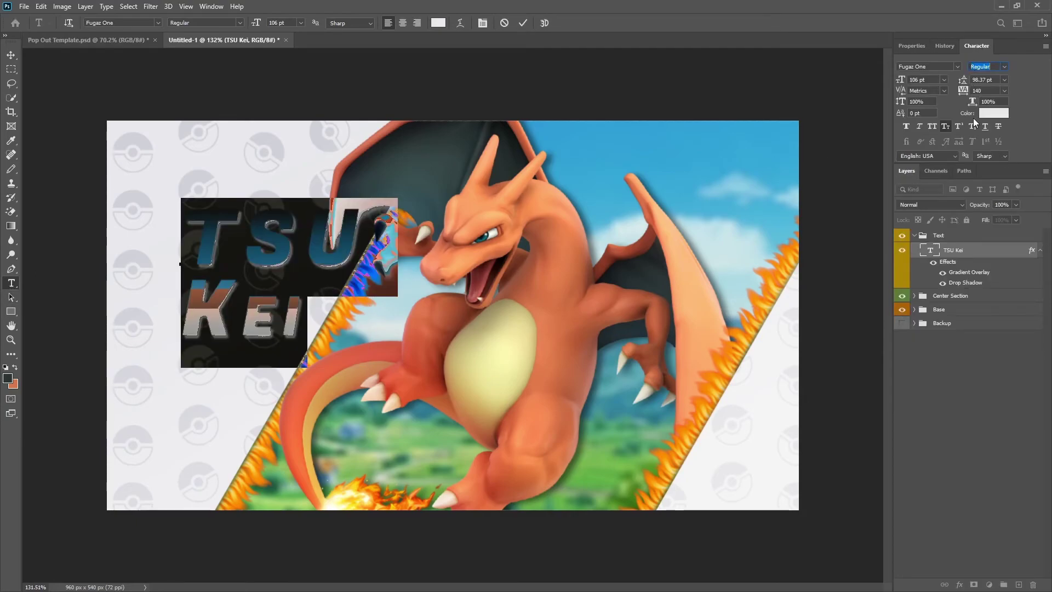
click(931, 126)
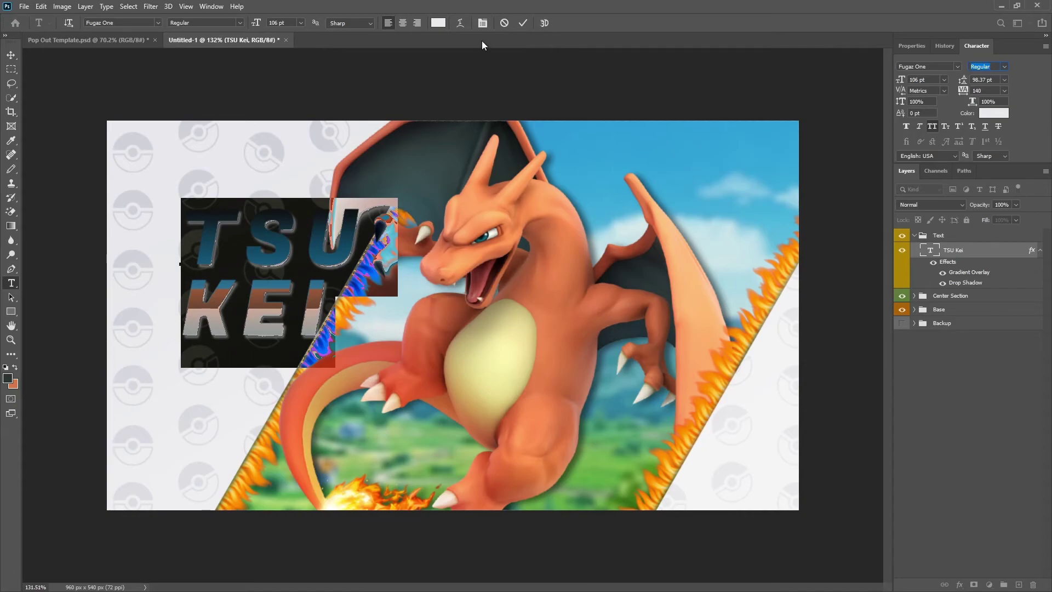
click(522, 24)
Step: Enlarge the text to about 109% and position it in the background beside the left fire border
key(v)
drag(337, 233, 316, 275)
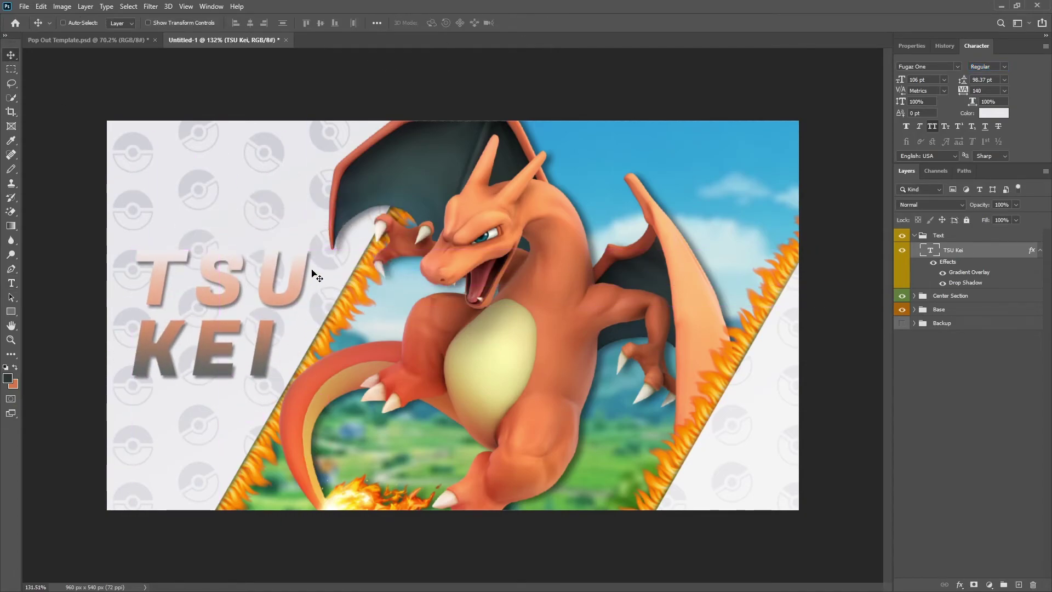
key(ctrl+t)
drag(317, 238, 342, 216)
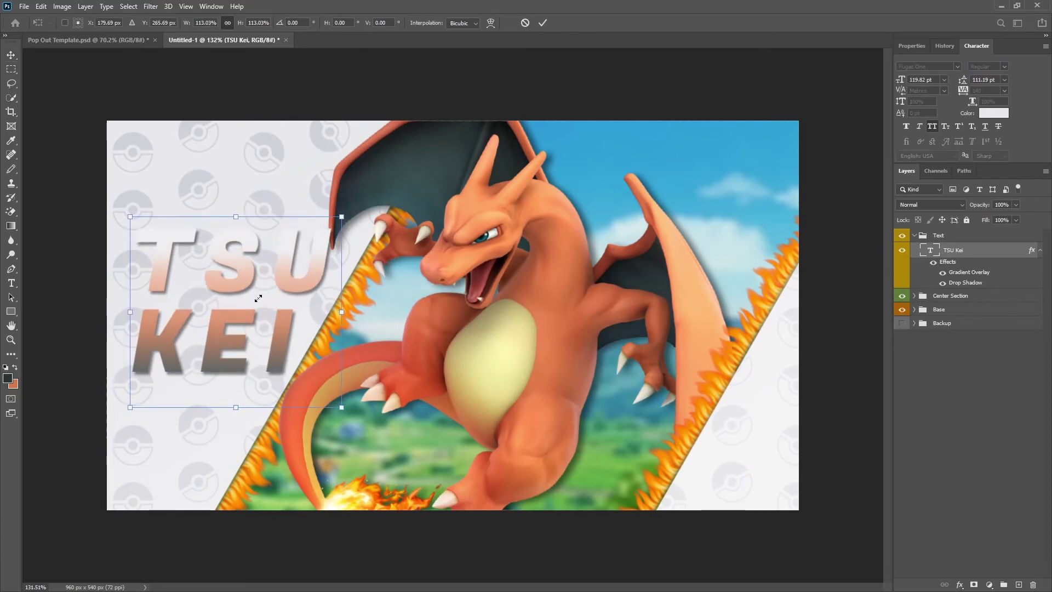
drag(260, 296, 270, 286)
drag(341, 216, 322, 226)
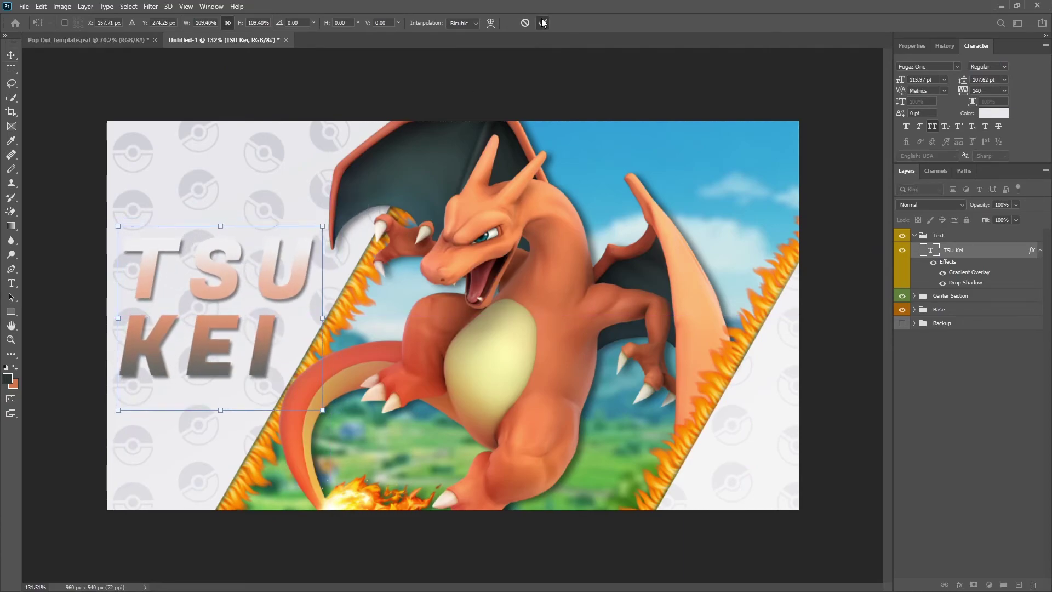
click(542, 23)
scroll(137, 233, down, 1)
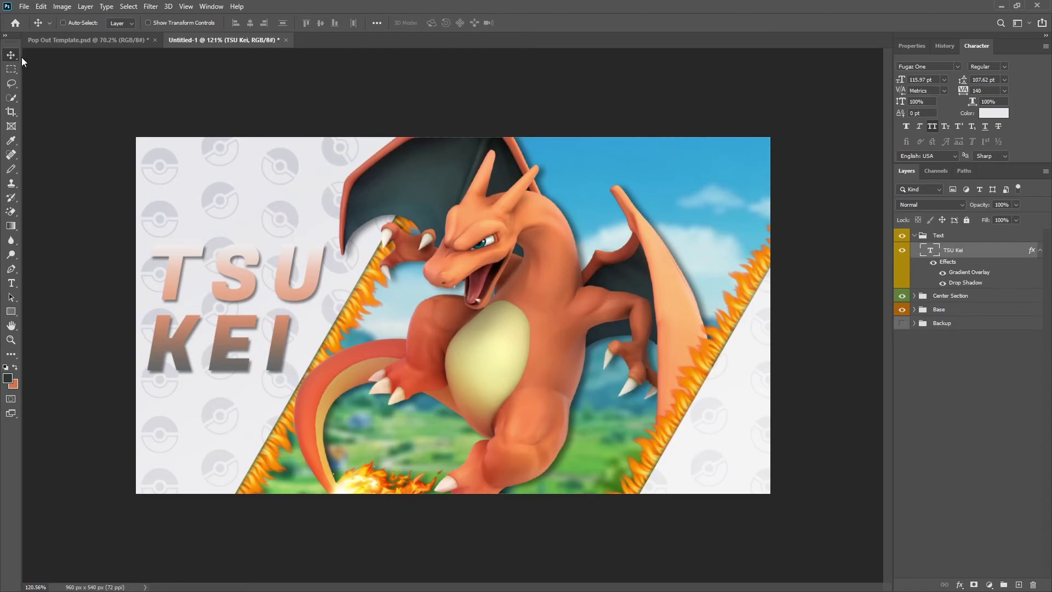
scroll(247, 304, up, 4)
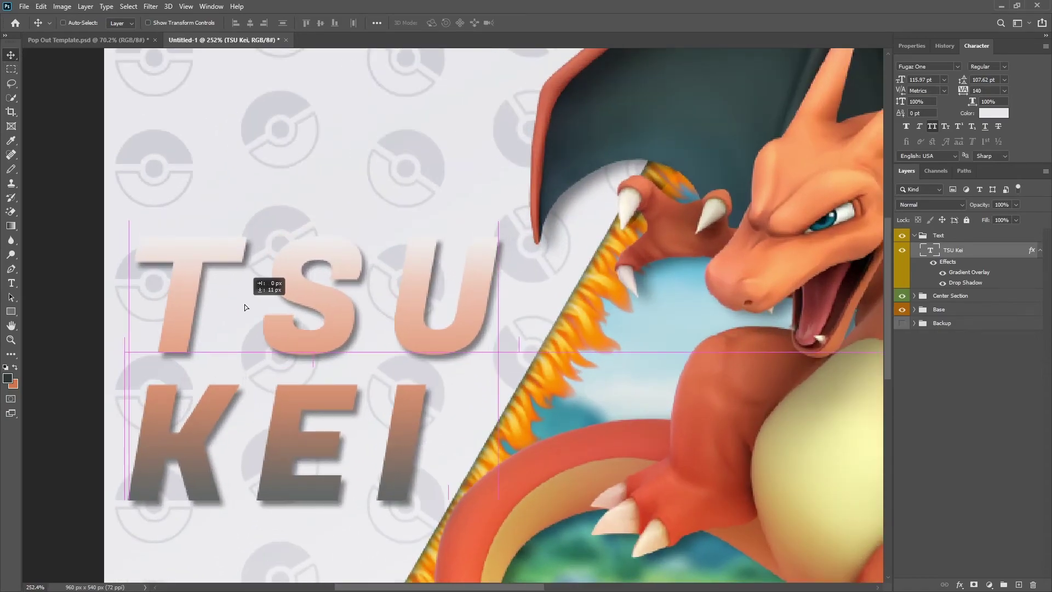
scroll(241, 316, down, 4)
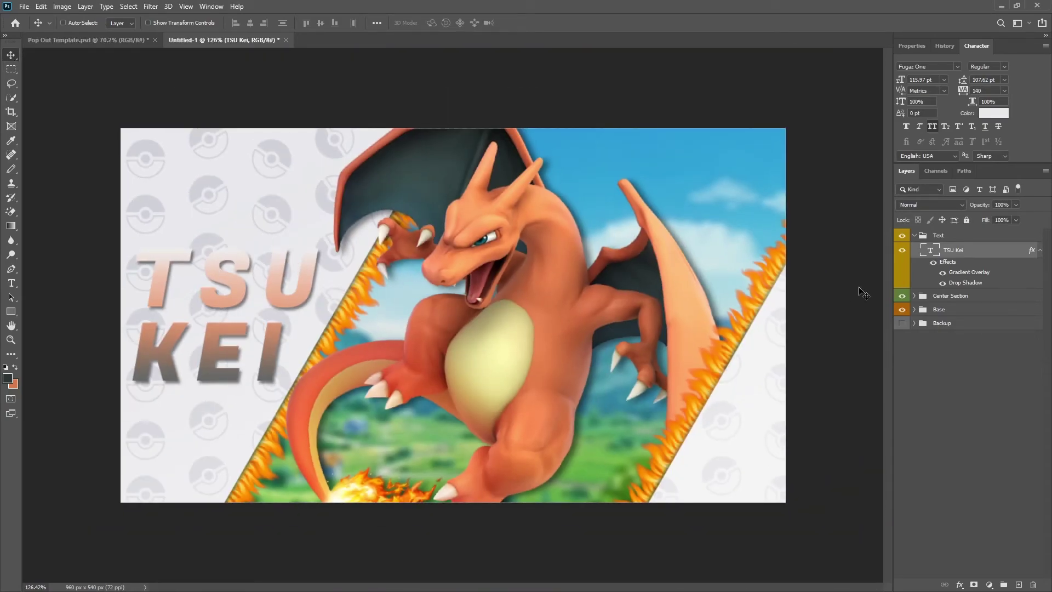
Step: Set the orange-to-white midpoint of the TSU KEI text's Gradient Overlay to 79% and collapse the Text group
right_click(968, 251)
click(899, 110)
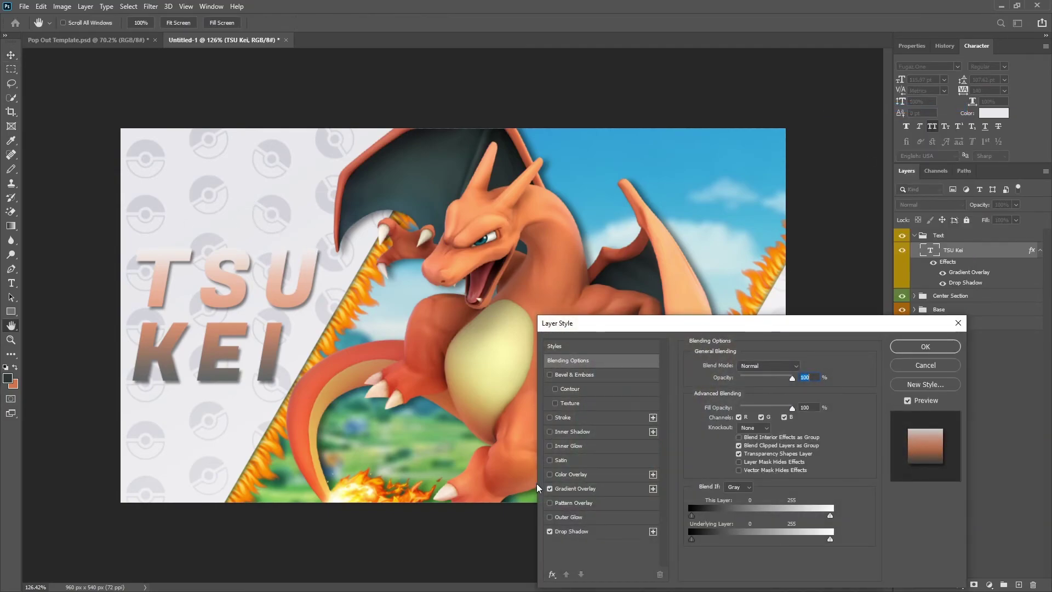
click(575, 489)
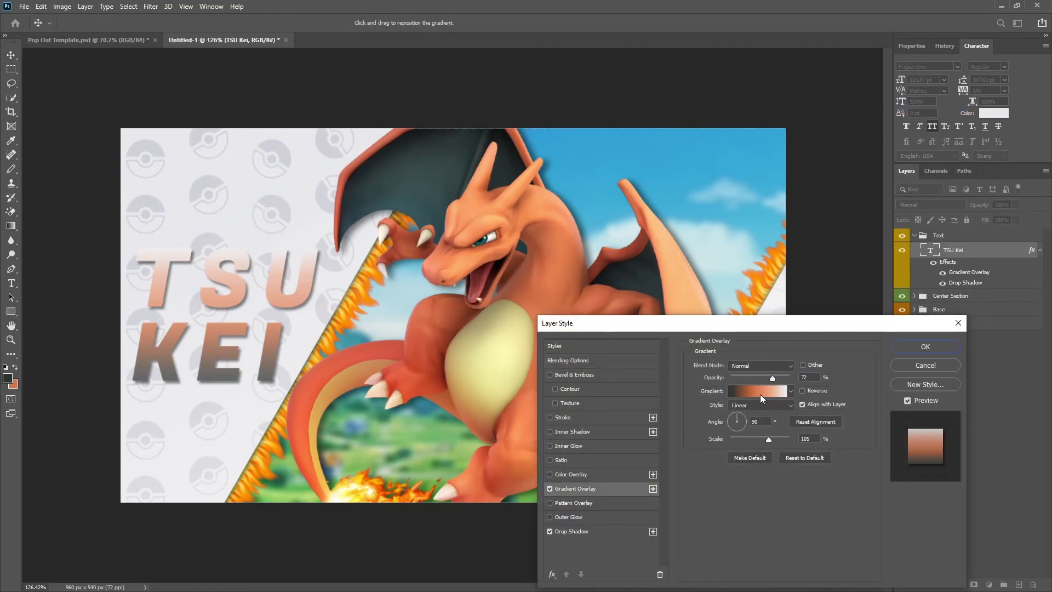
click(760, 393)
click(728, 456)
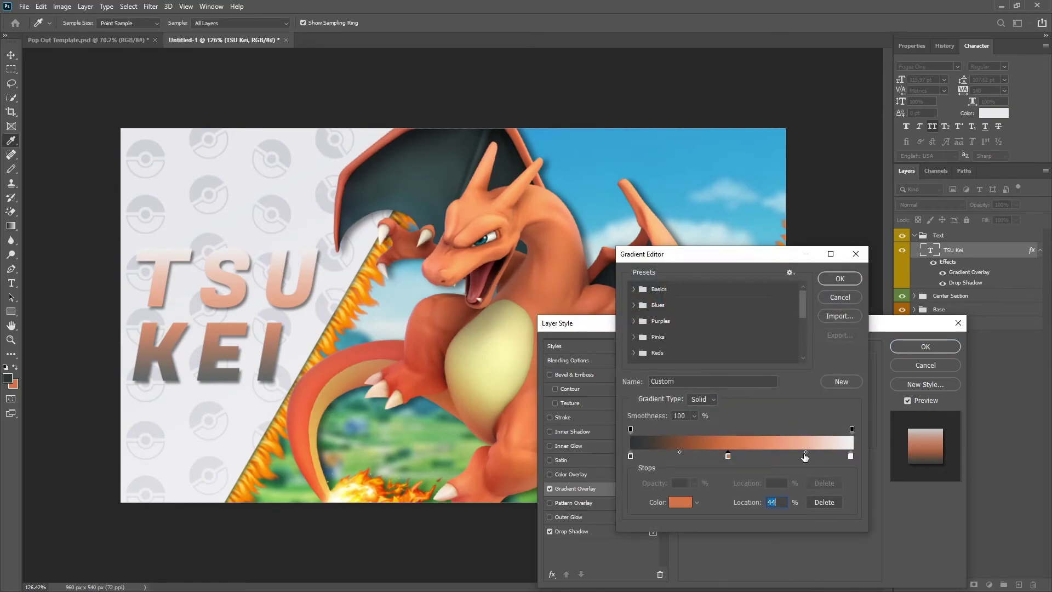
drag(804, 451, 836, 449)
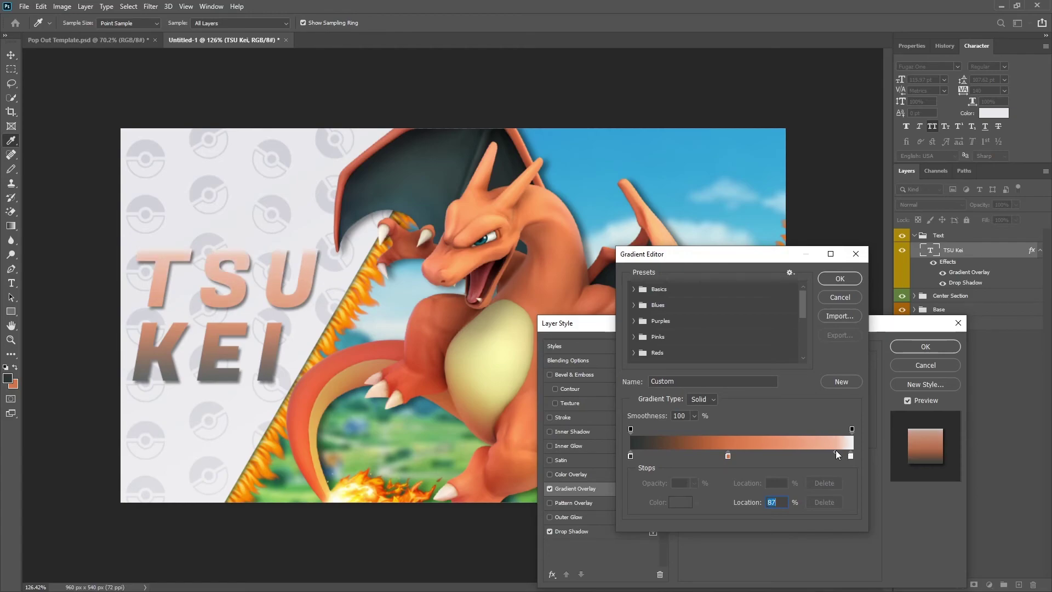
drag(835, 452, 827, 453)
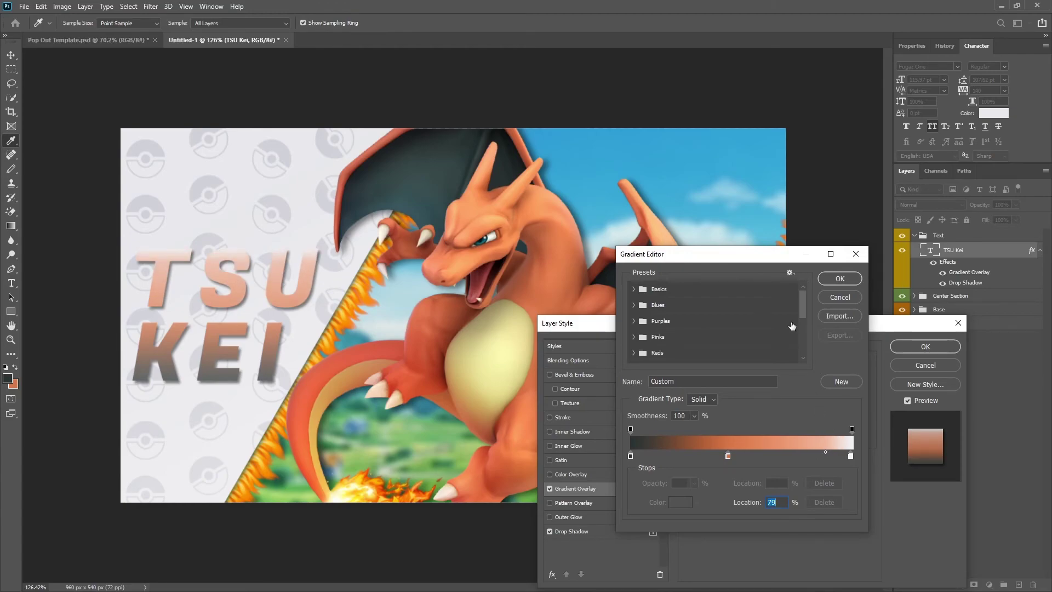
click(835, 278)
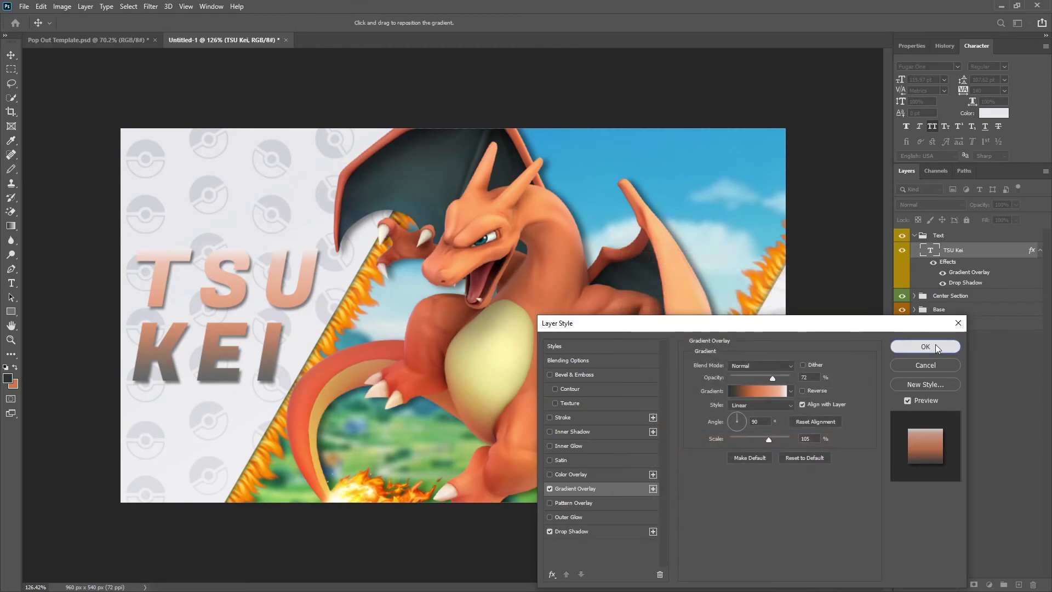
click(929, 346)
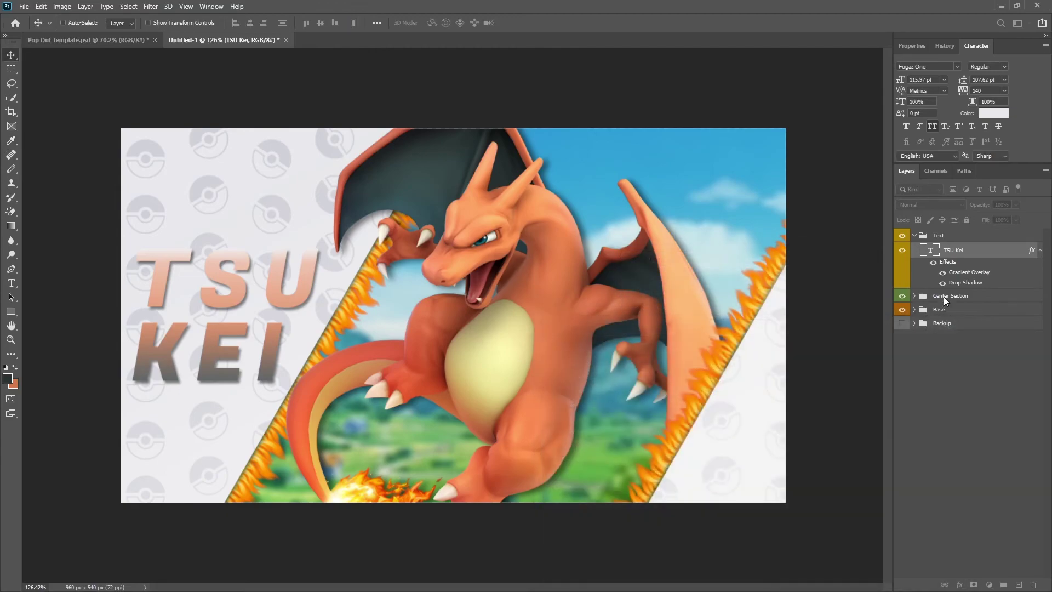
click(1033, 250)
click(914, 237)
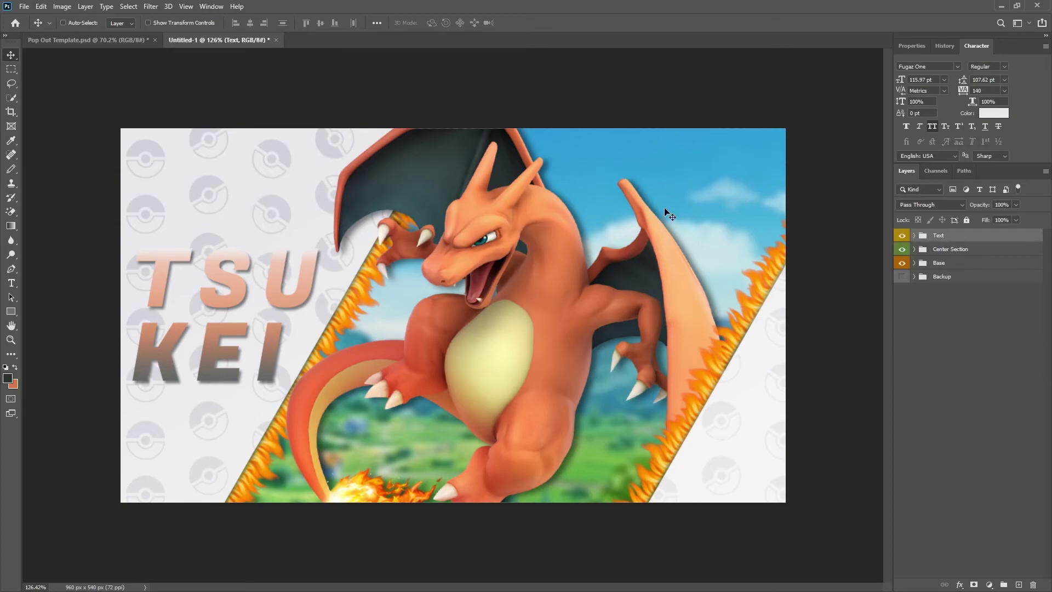
Step: Paste the Sparks, Dust and Misc Effects copy layers and place them in the Center Section group between Layer 3 and Fire Left
click(914, 250)
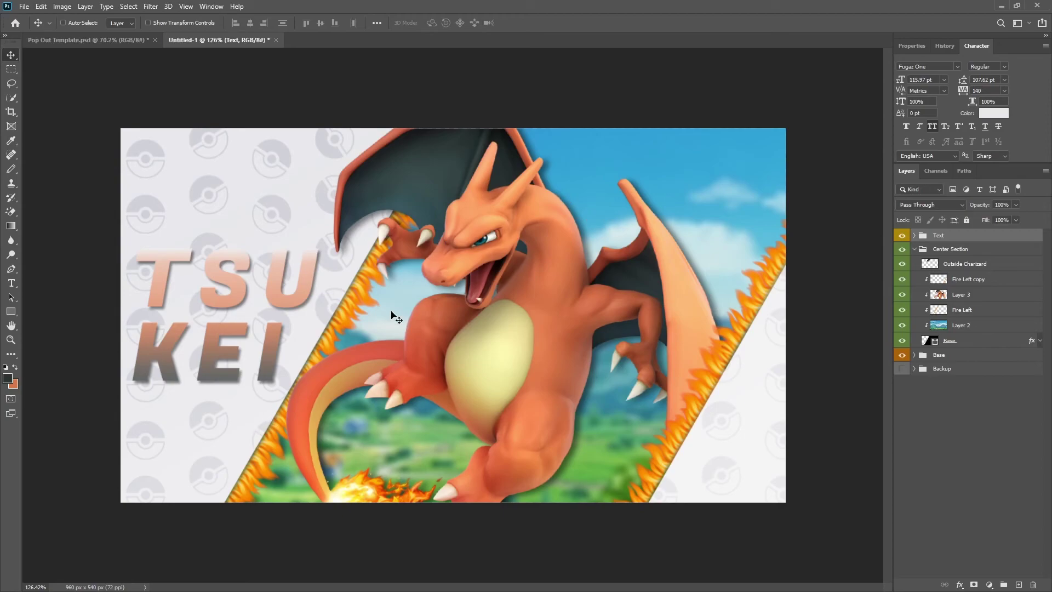
key(ctrl+v)
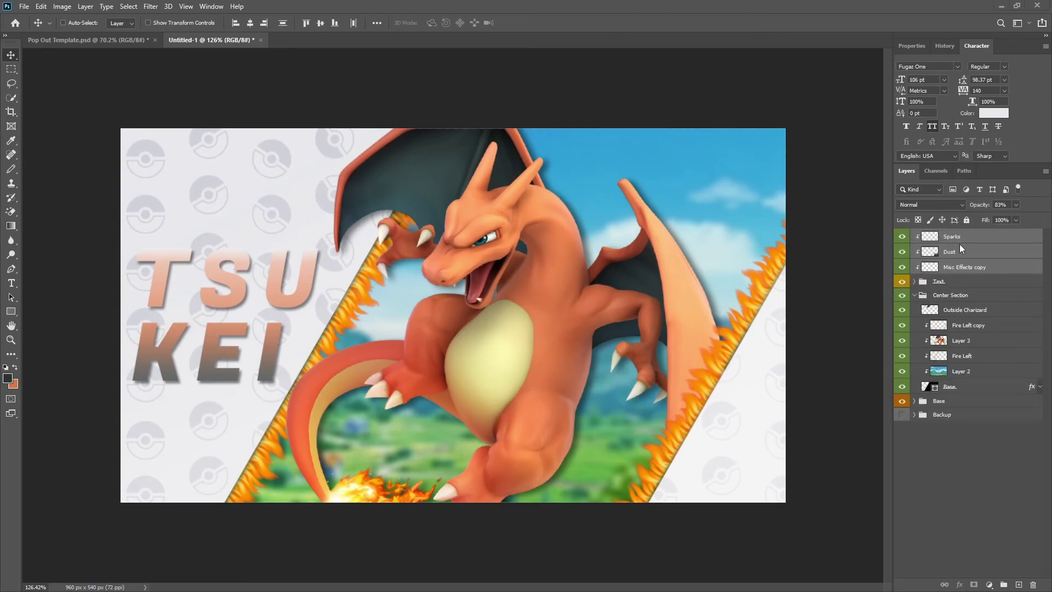
scroll(583, 209, down, 2)
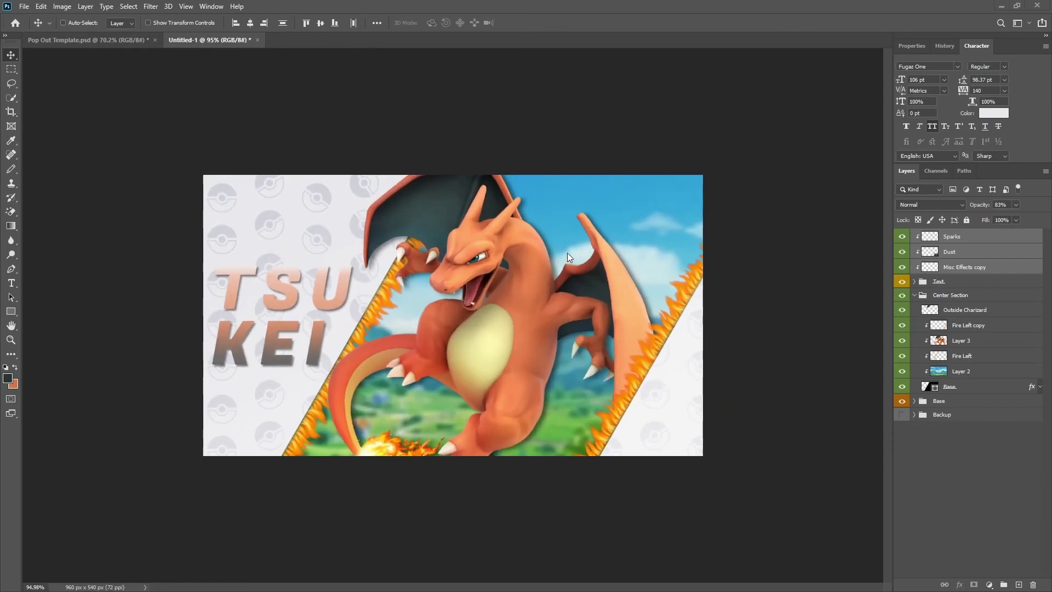
scroll(567, 252, up, 1)
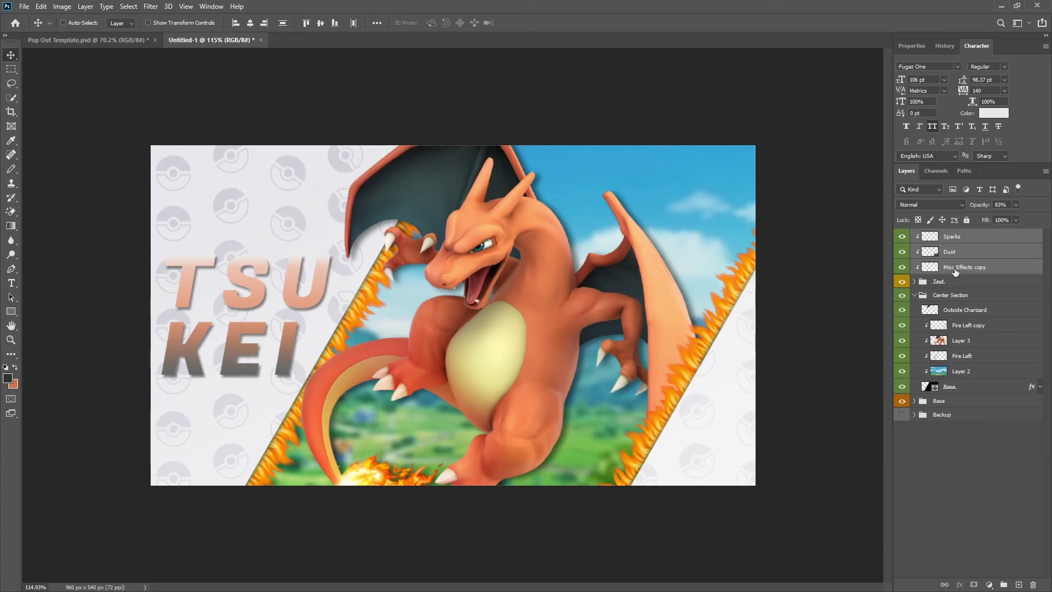
drag(954, 272, 981, 348)
Step: Reposition the Dust layer over the landscape behind Charizard within the diagonal section
scroll(567, 339, up, 2)
drag(567, 340, 464, 332)
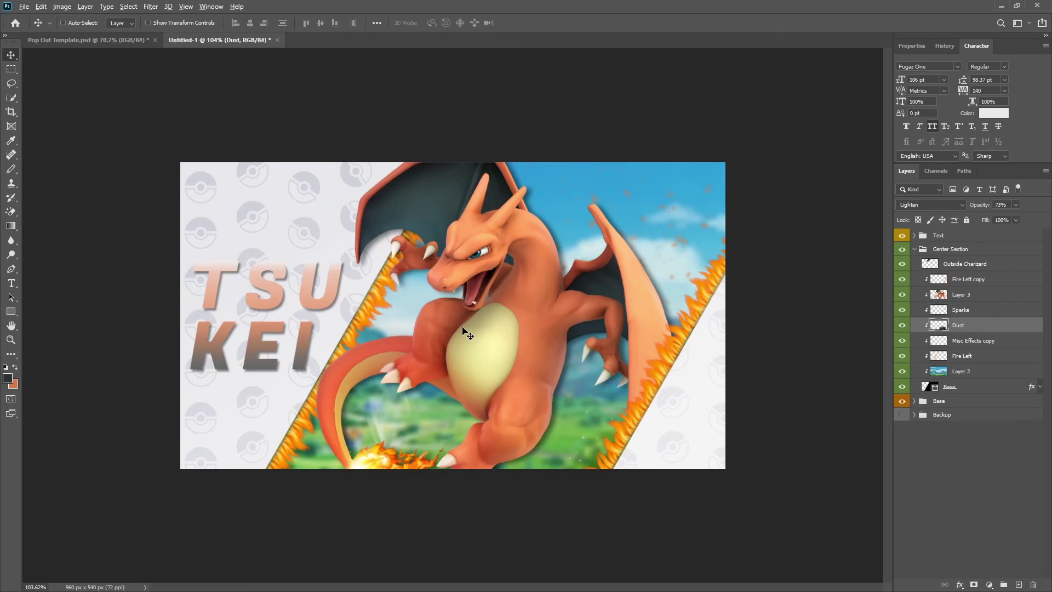
scroll(461, 332, down, 10)
scroll(462, 337, up, 3)
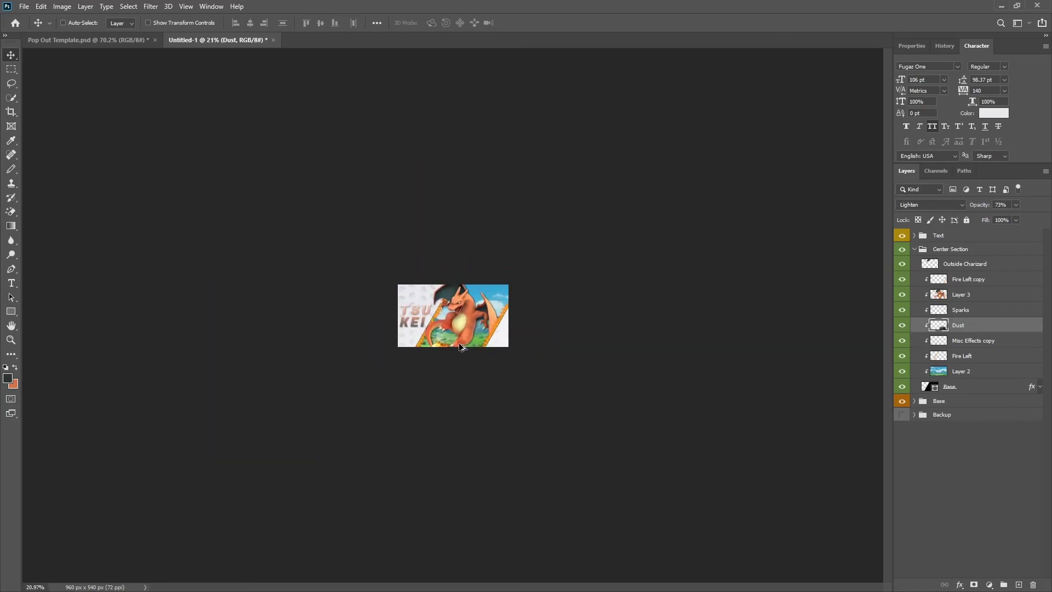
scroll(460, 346, up, 3)
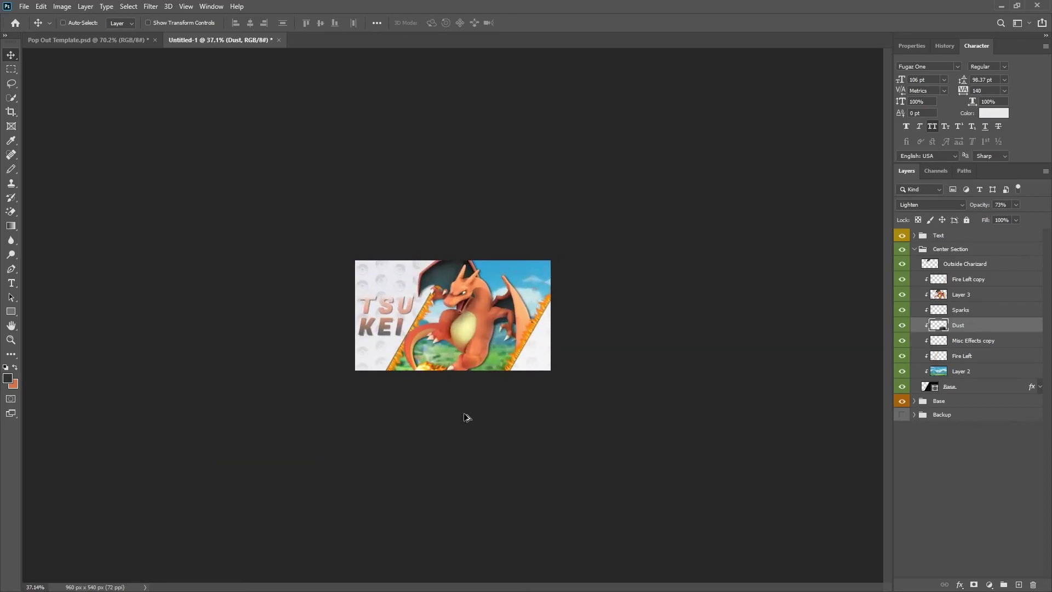
drag(497, 359, 505, 368)
scroll(508, 375, up, 6)
drag(639, 435, 657, 474)
scroll(598, 463, down, 2)
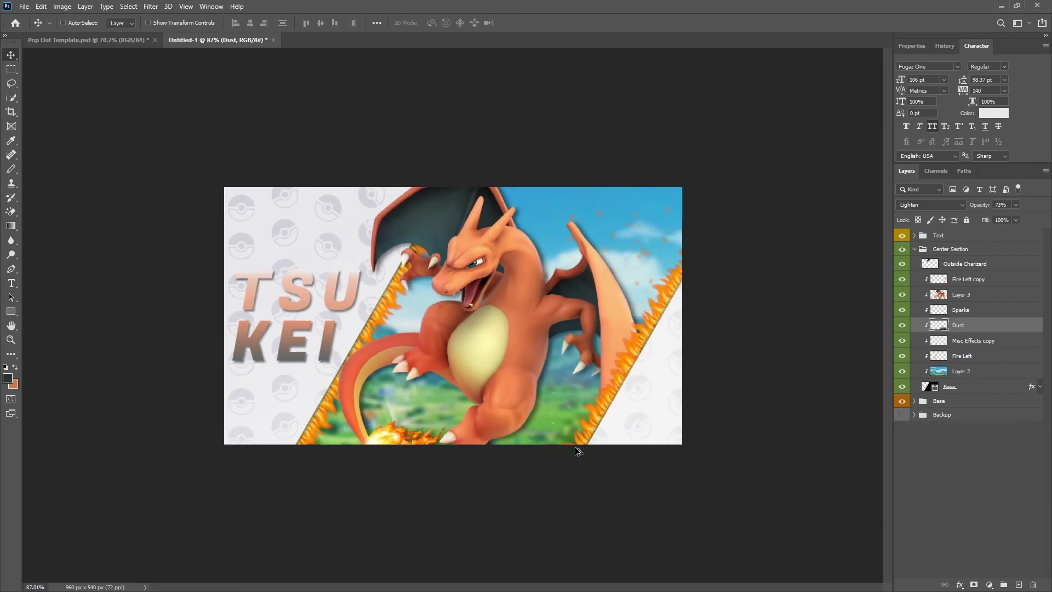
scroll(575, 451, up, 2)
Step: Move the Sparks into the sky beside Charizard's horns and the Misc Effects copy to the lower-left landscape near the tail
click(968, 312)
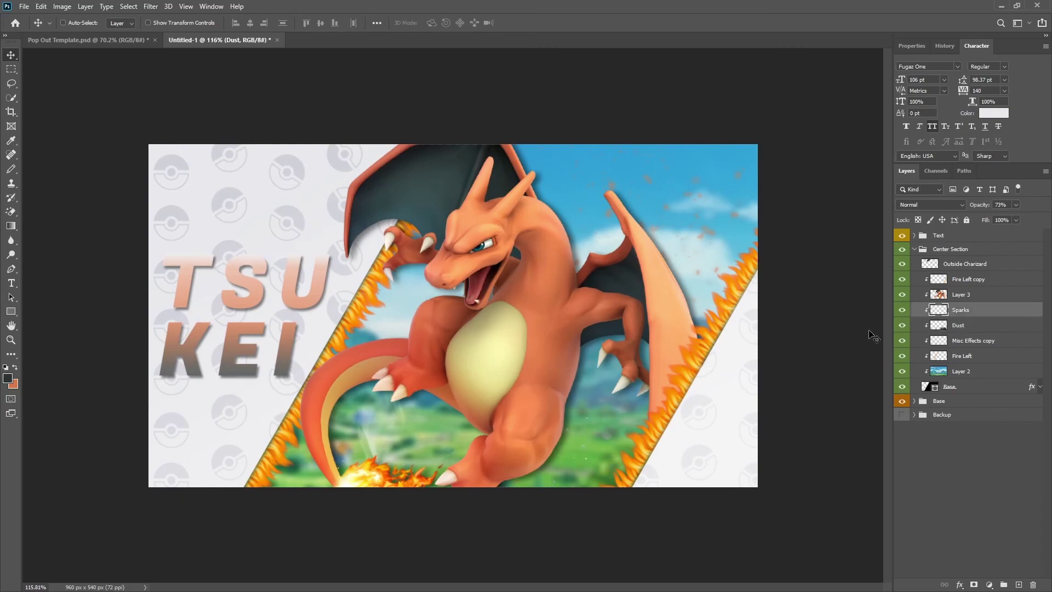
mouse_move(691, 334)
mouse_down()
mouse_move(691, 314)
mouse_move(625, 406)
mouse_move(685, 353)
mouse_up()
key(ctrl+minus)
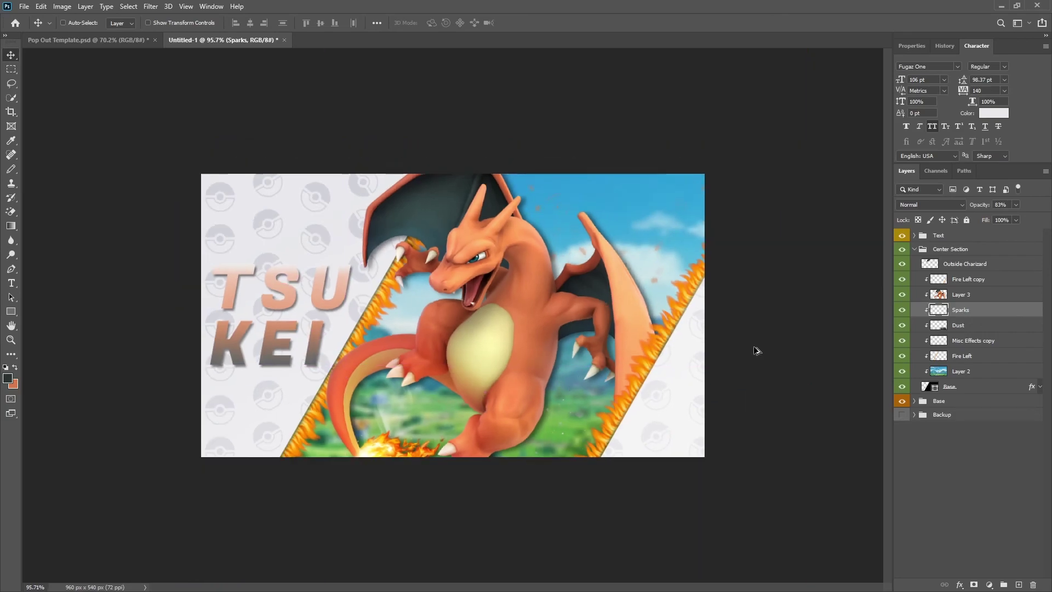
click(973, 340)
drag(490, 391, 432, 485)
Step: Duplicate the Misc Effects copy layer, clip the duplicate to the diagonal base and move it into the upper-right sky
key(ctrl+j)
right_click(978, 338)
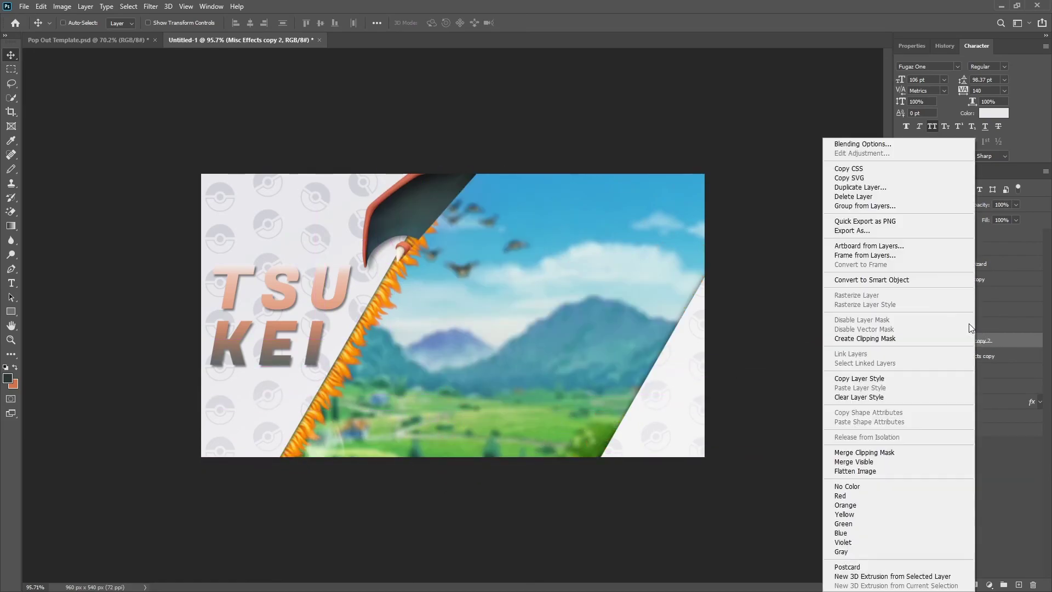
click(887, 336)
drag(545, 425, 747, 212)
scroll(543, 364, down, 3)
scroll(543, 364, up, 3)
scroll(543, 363, down, 2)
scroll(544, 367, up, 1)
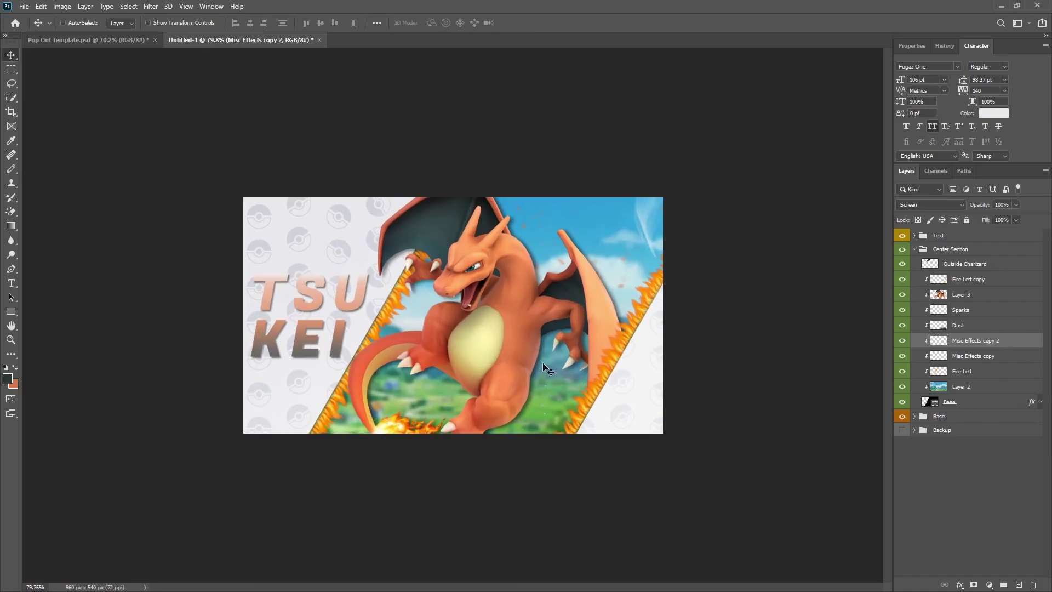
Step: Compare the new graphic with the finished Pop Out Template document
click(85, 40)
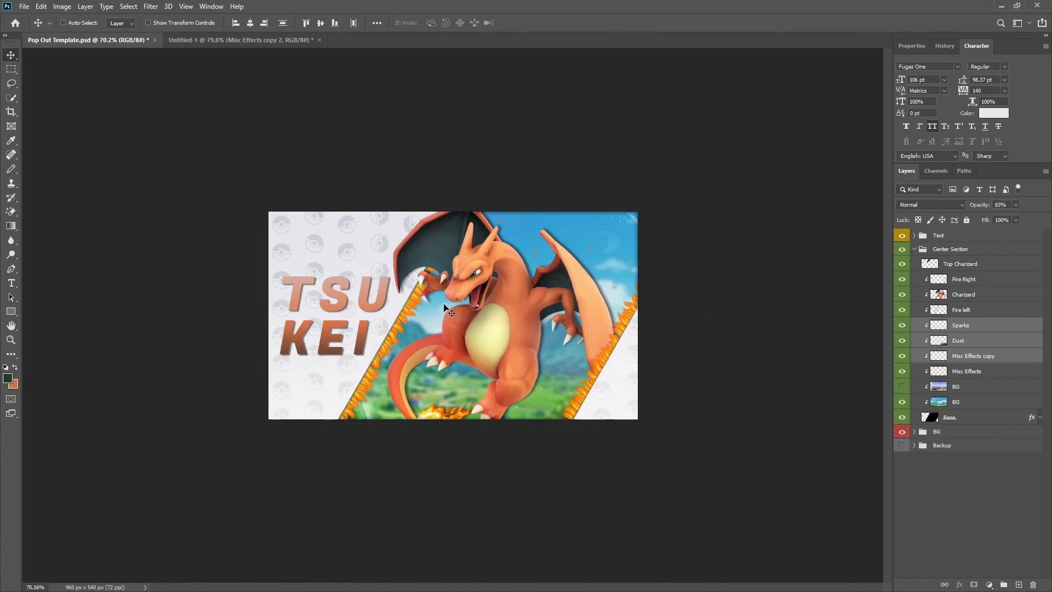
click(223, 40)
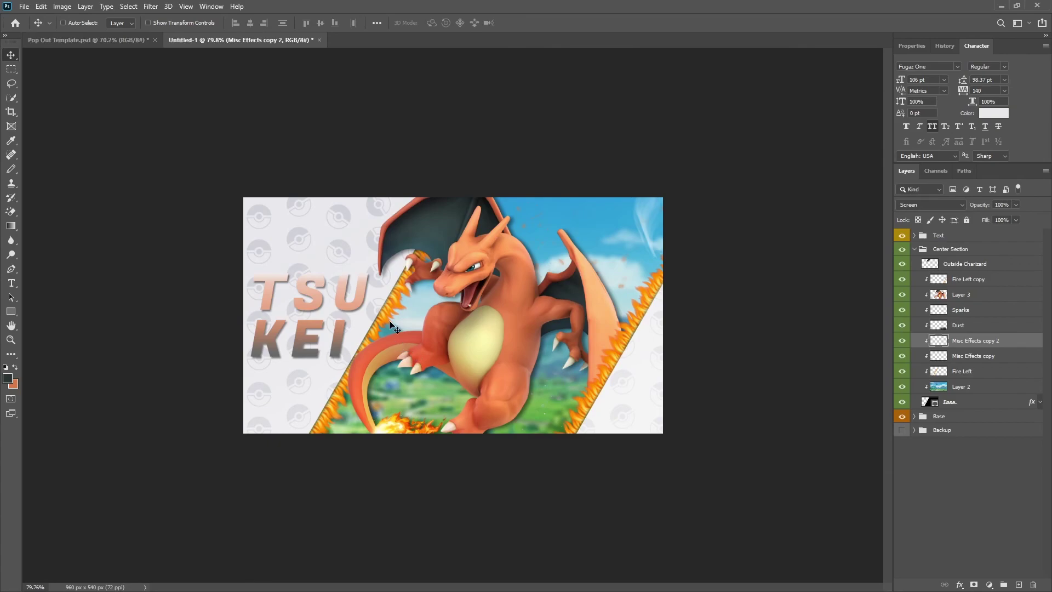
click(84, 36)
click(253, 35)
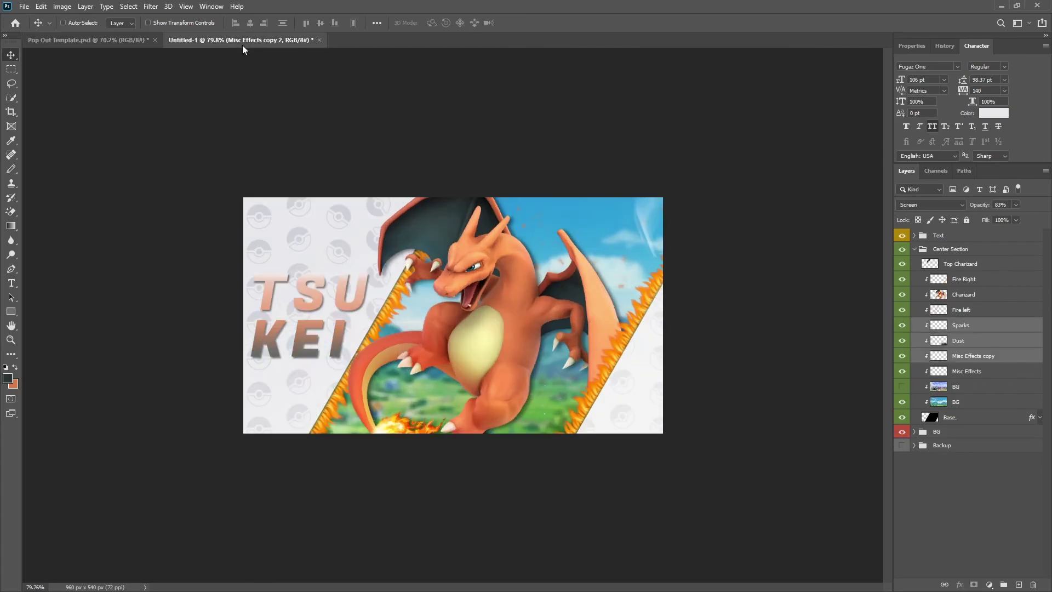